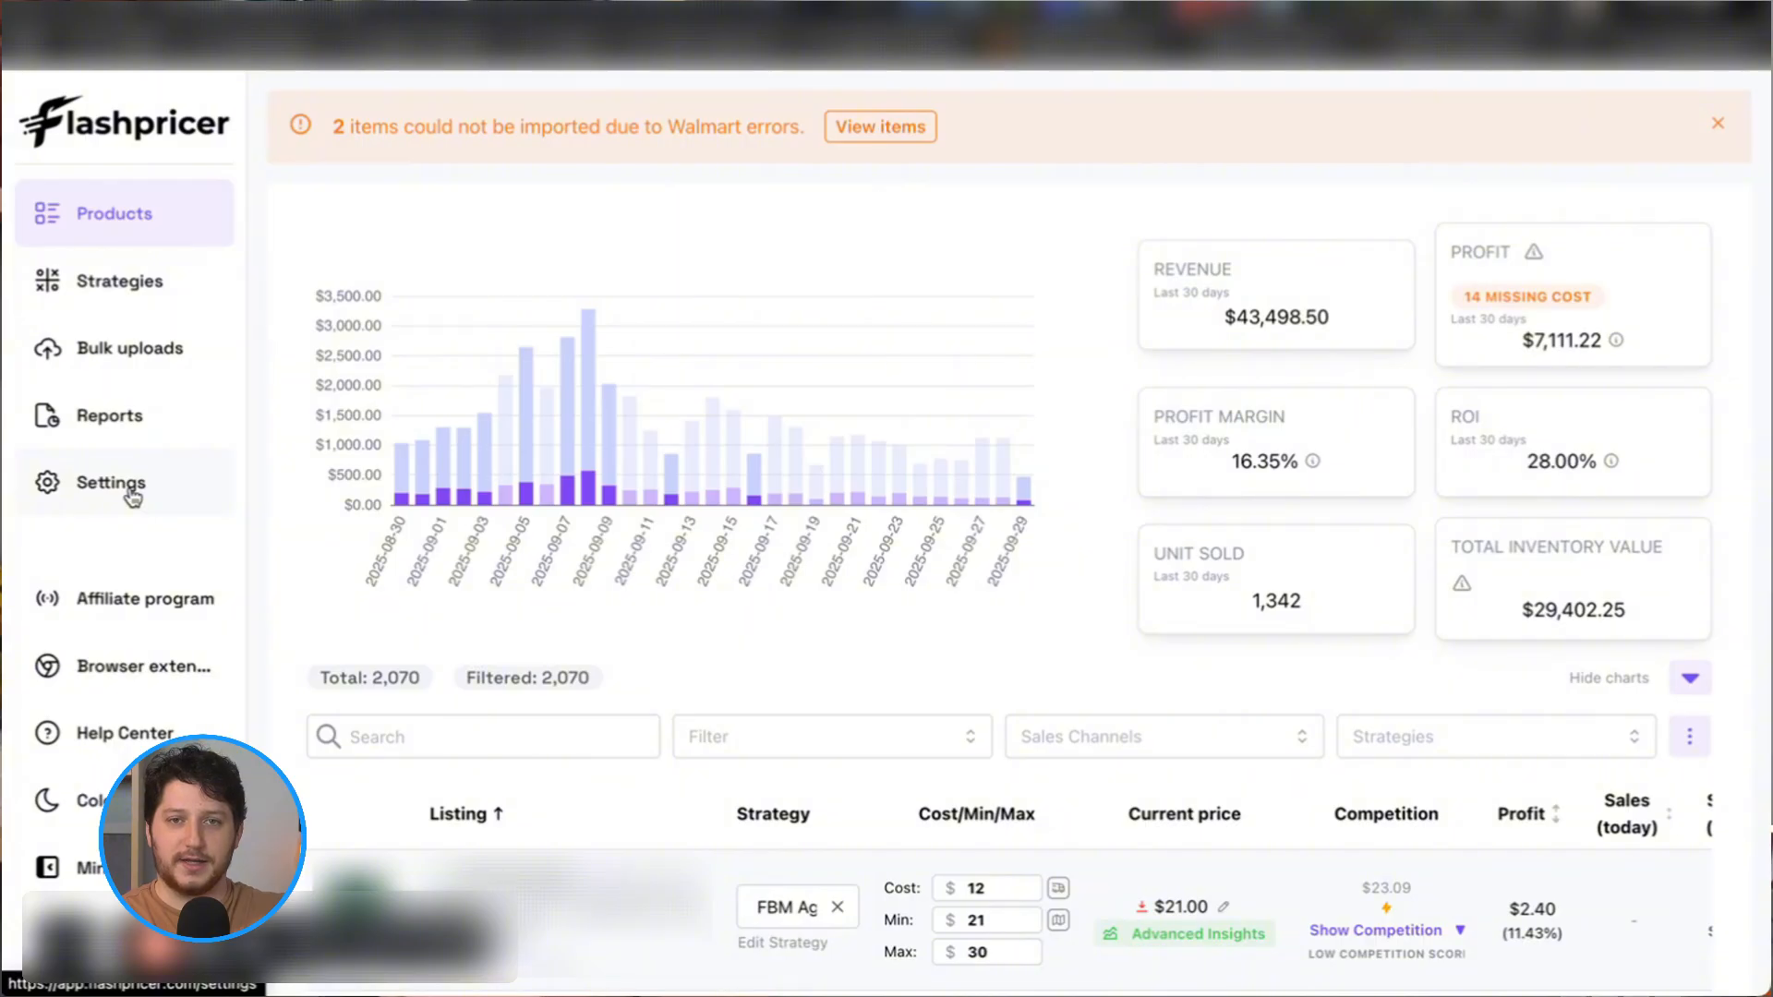
Open the account's Settings page
click(132, 496)
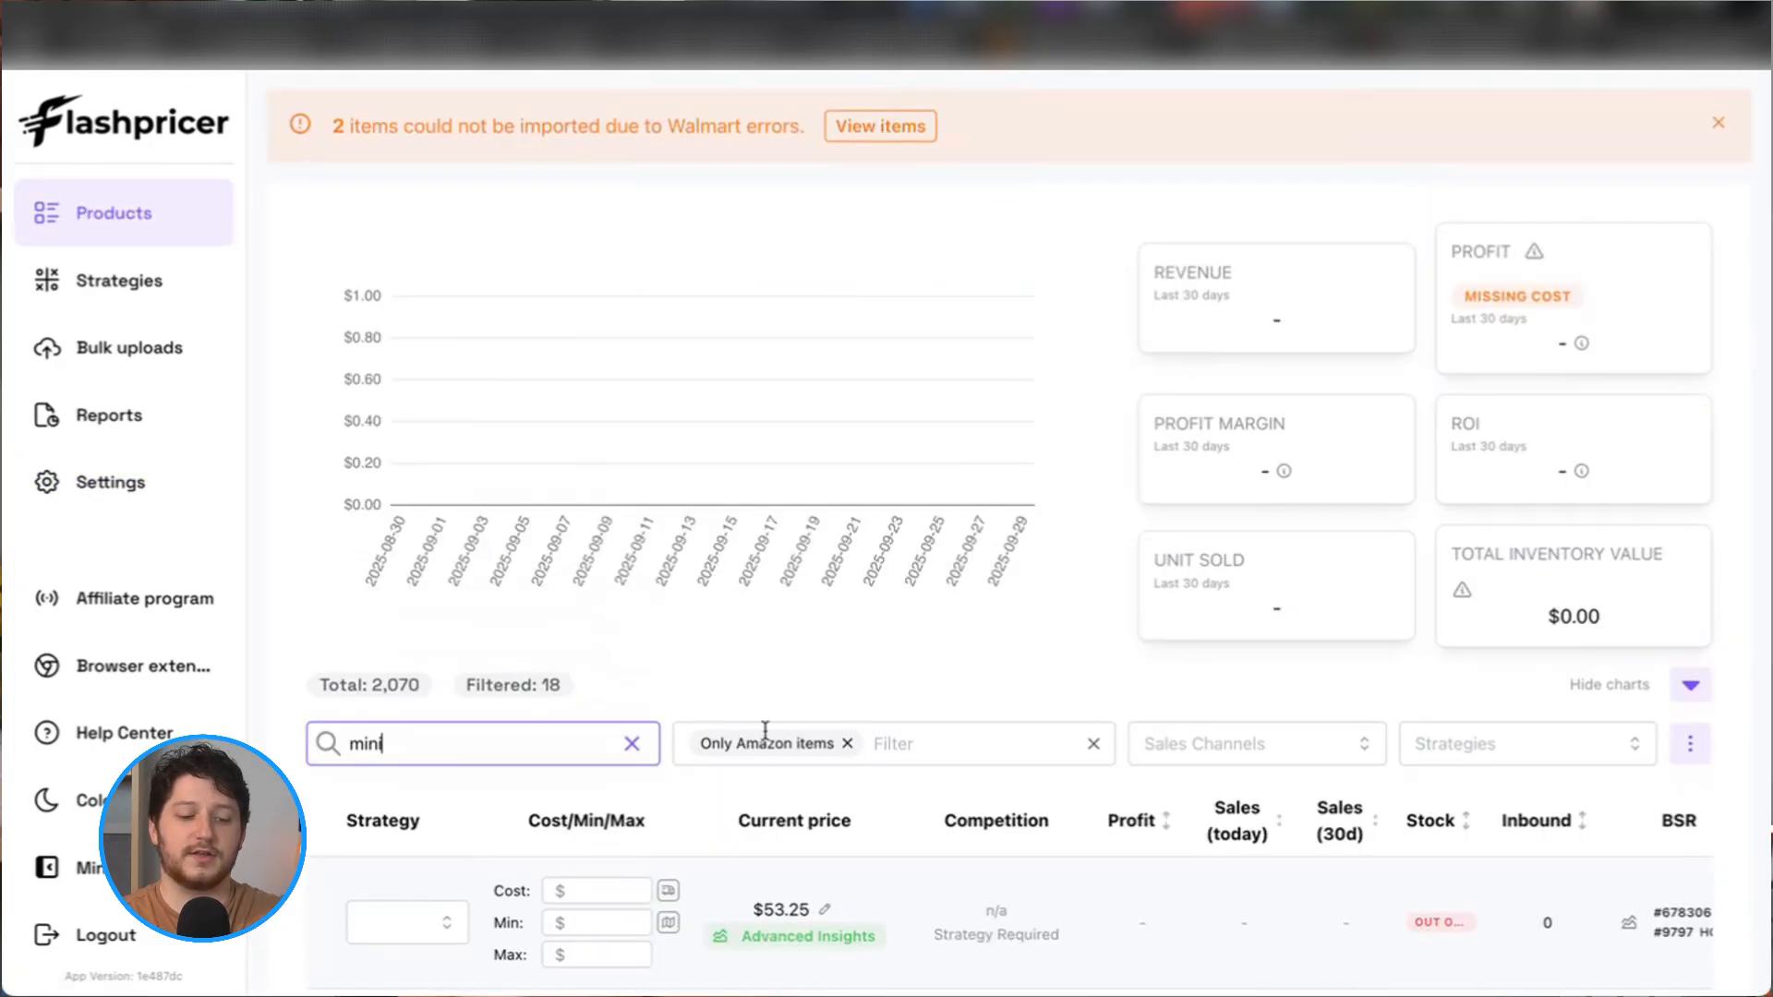
Review the strategy, cost, price, competition and stock columns of the Amazon-only product listings matching "mini"
scroll(753, 729, down, 3)
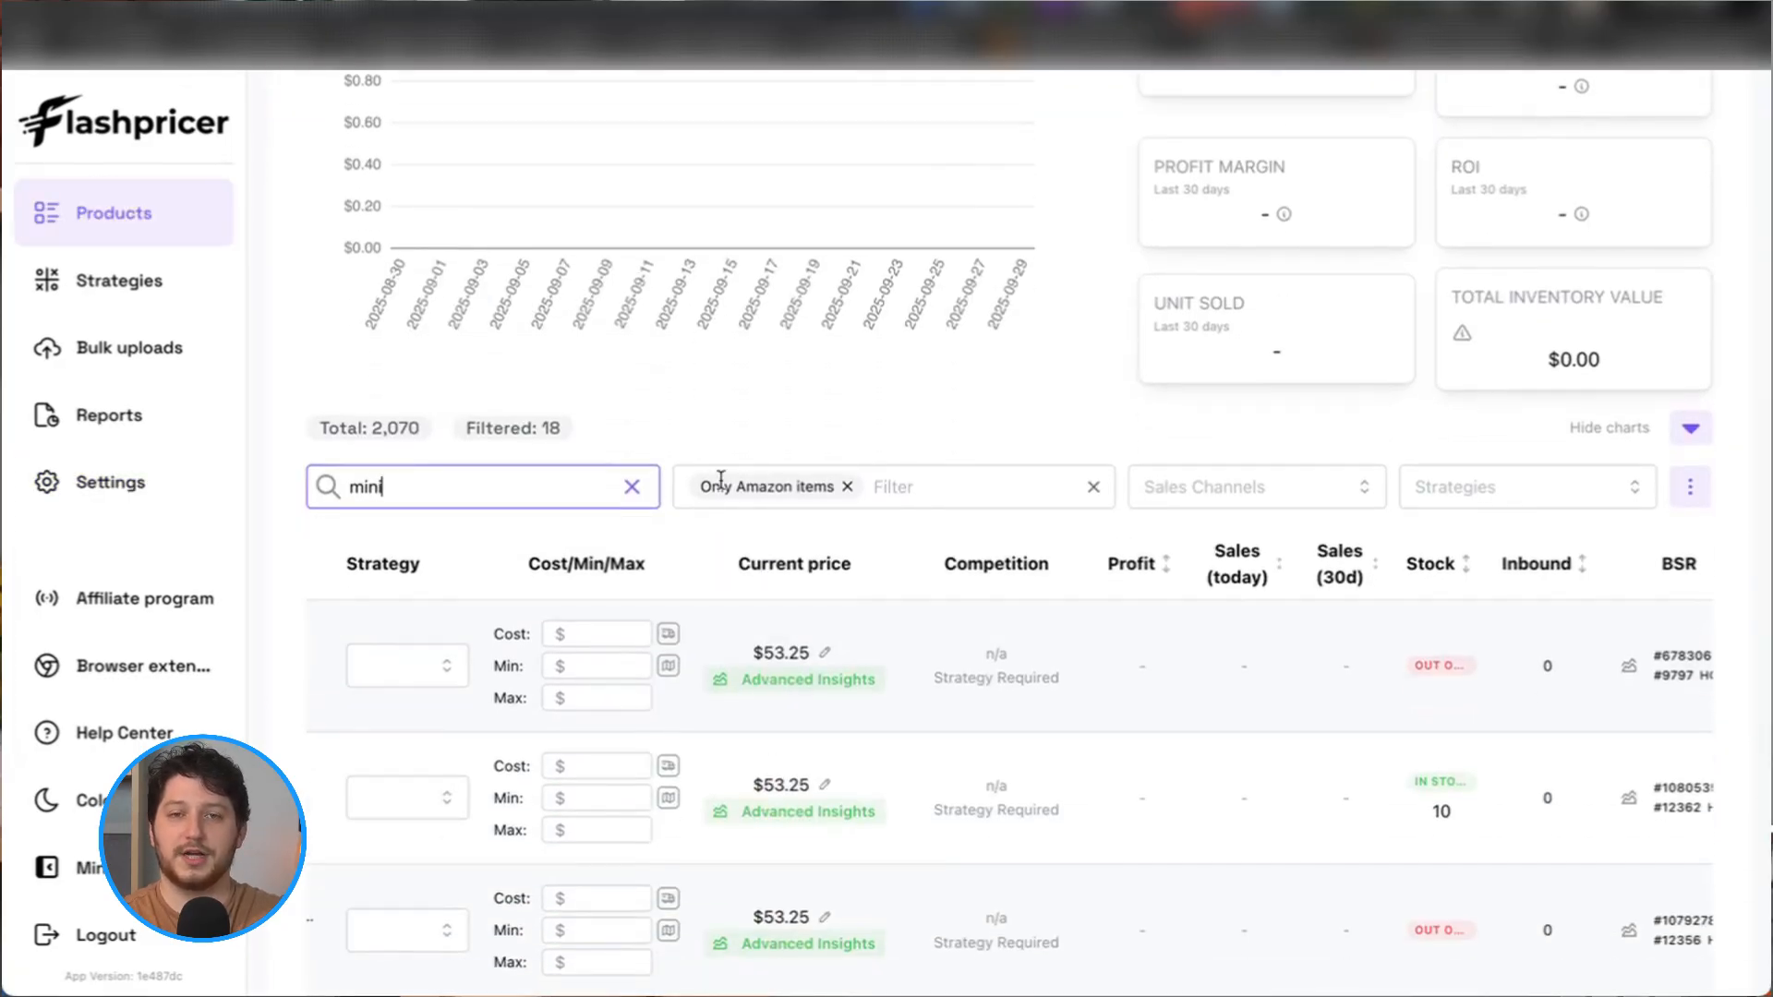
scroll(605, 644, down, 1)
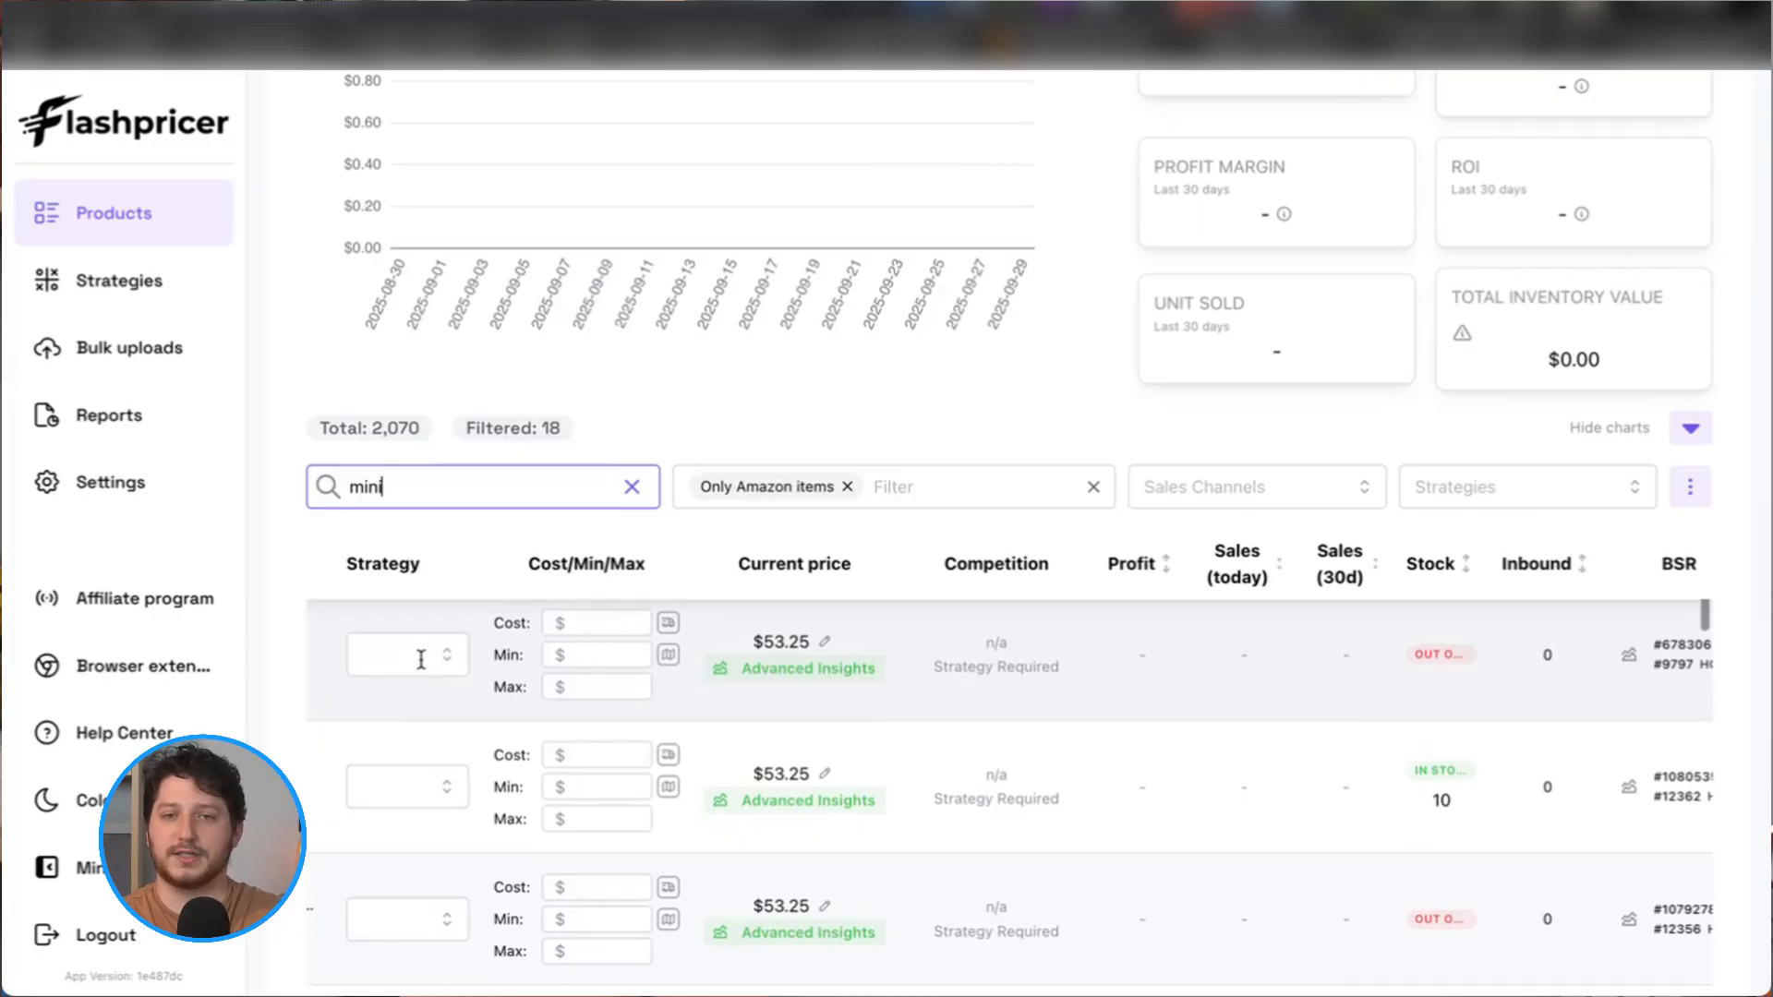
scroll(972, 627, down, 2)
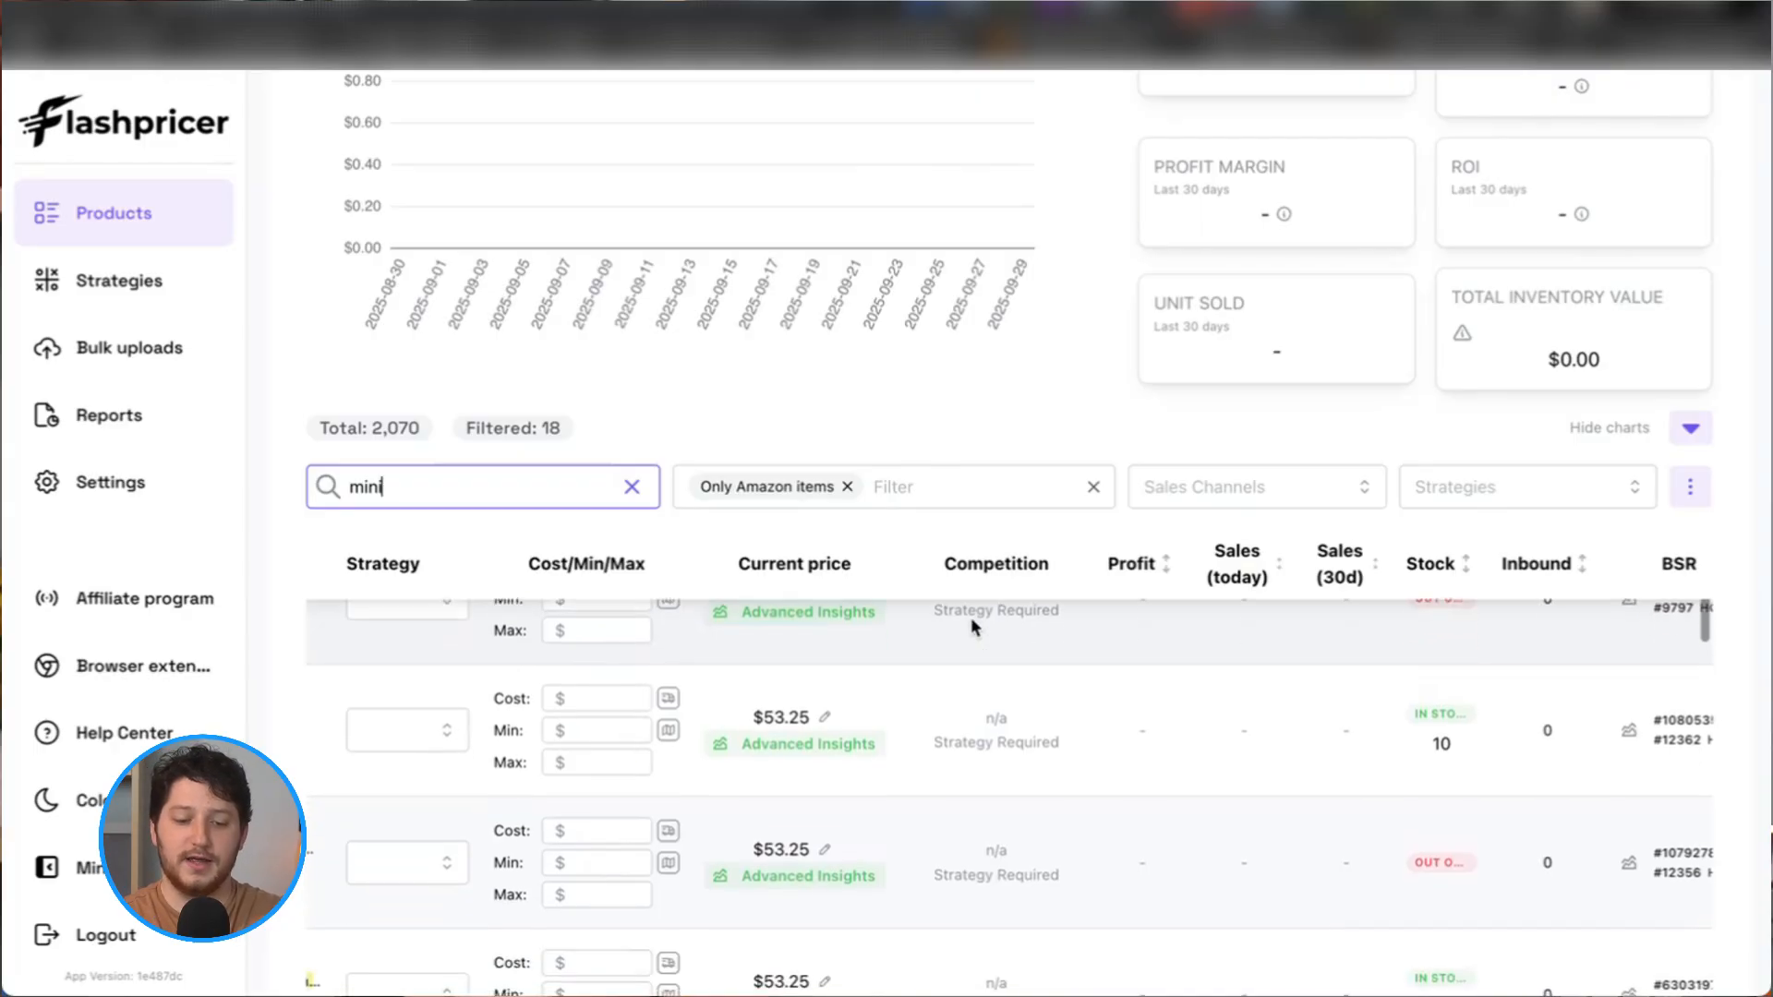
scroll(971, 627, up, 3)
scroll(971, 617, right, 1)
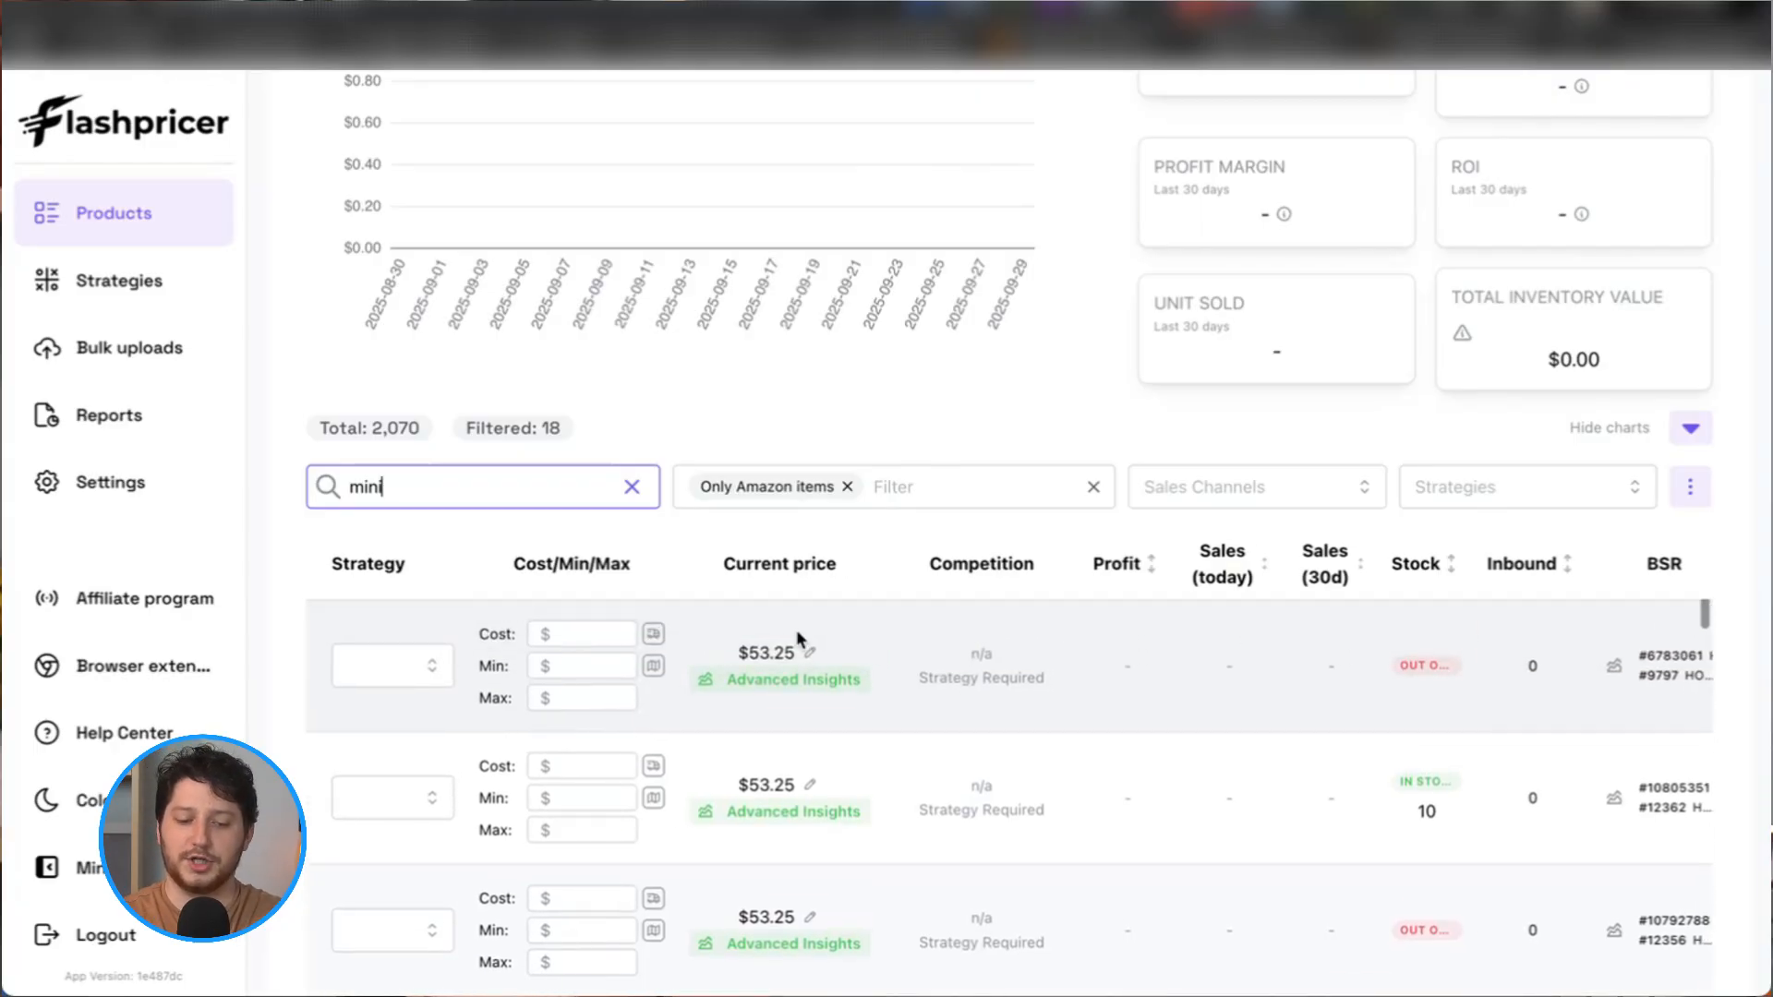
scroll(1155, 712, right, 2)
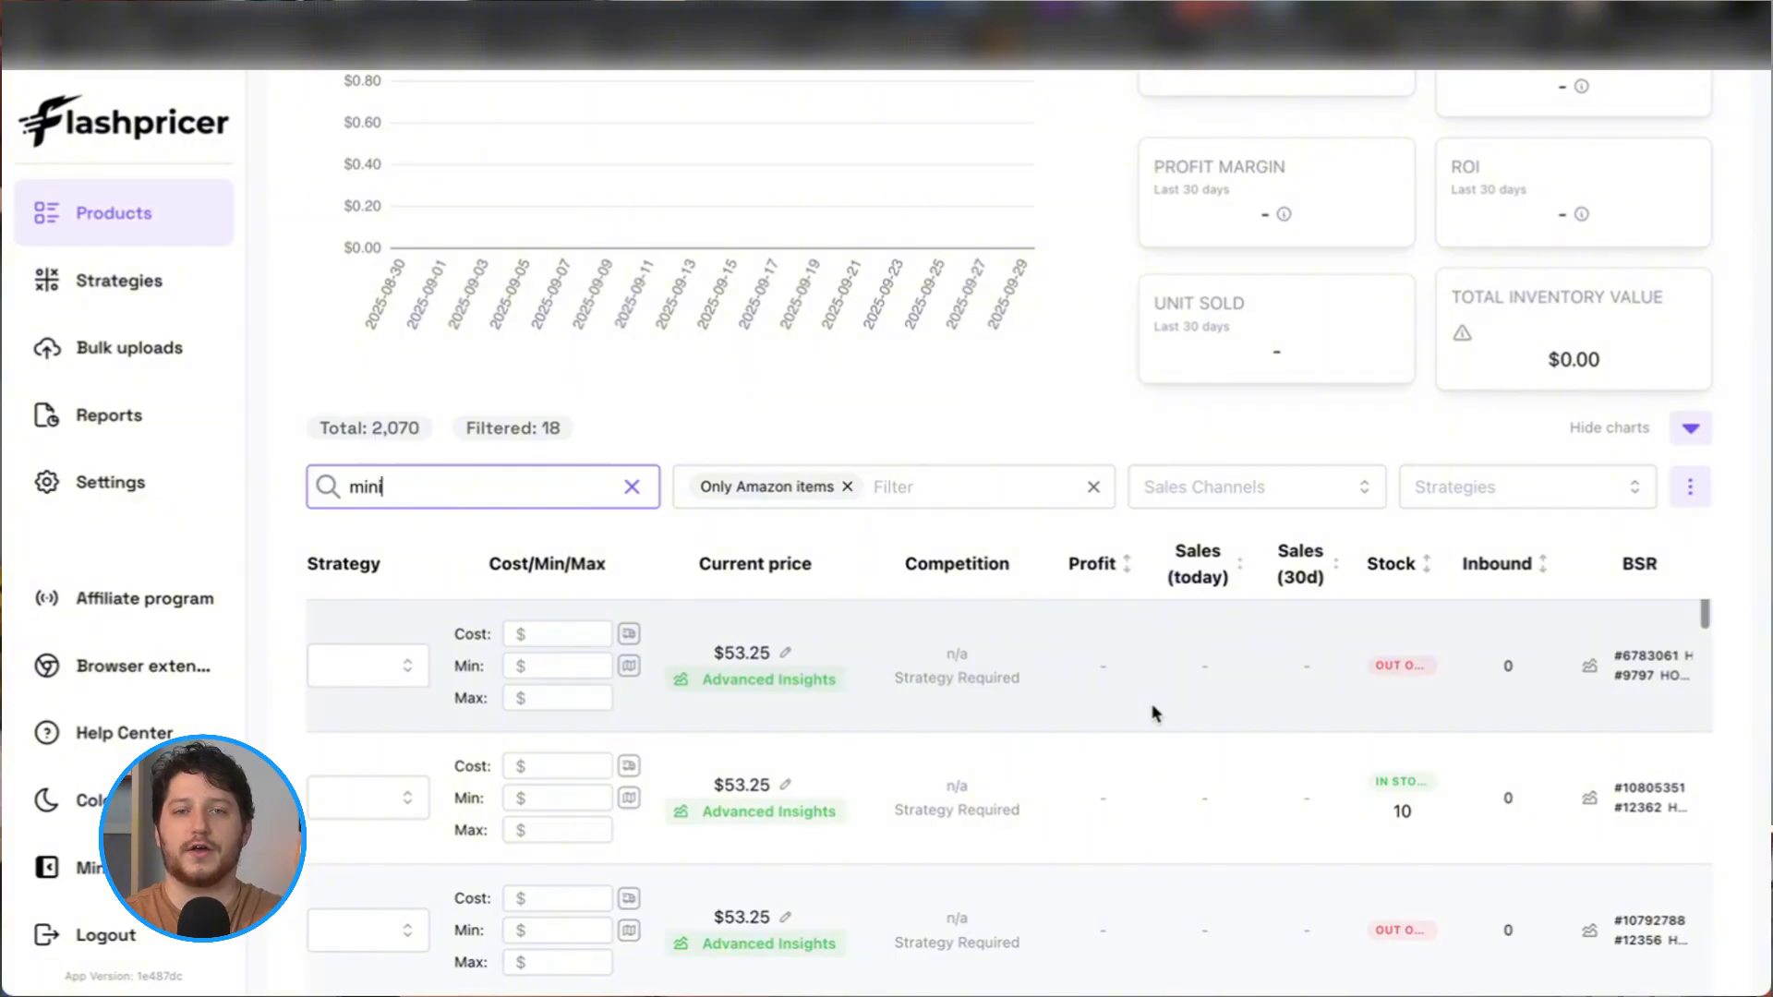
scroll(848, 695, left, 2)
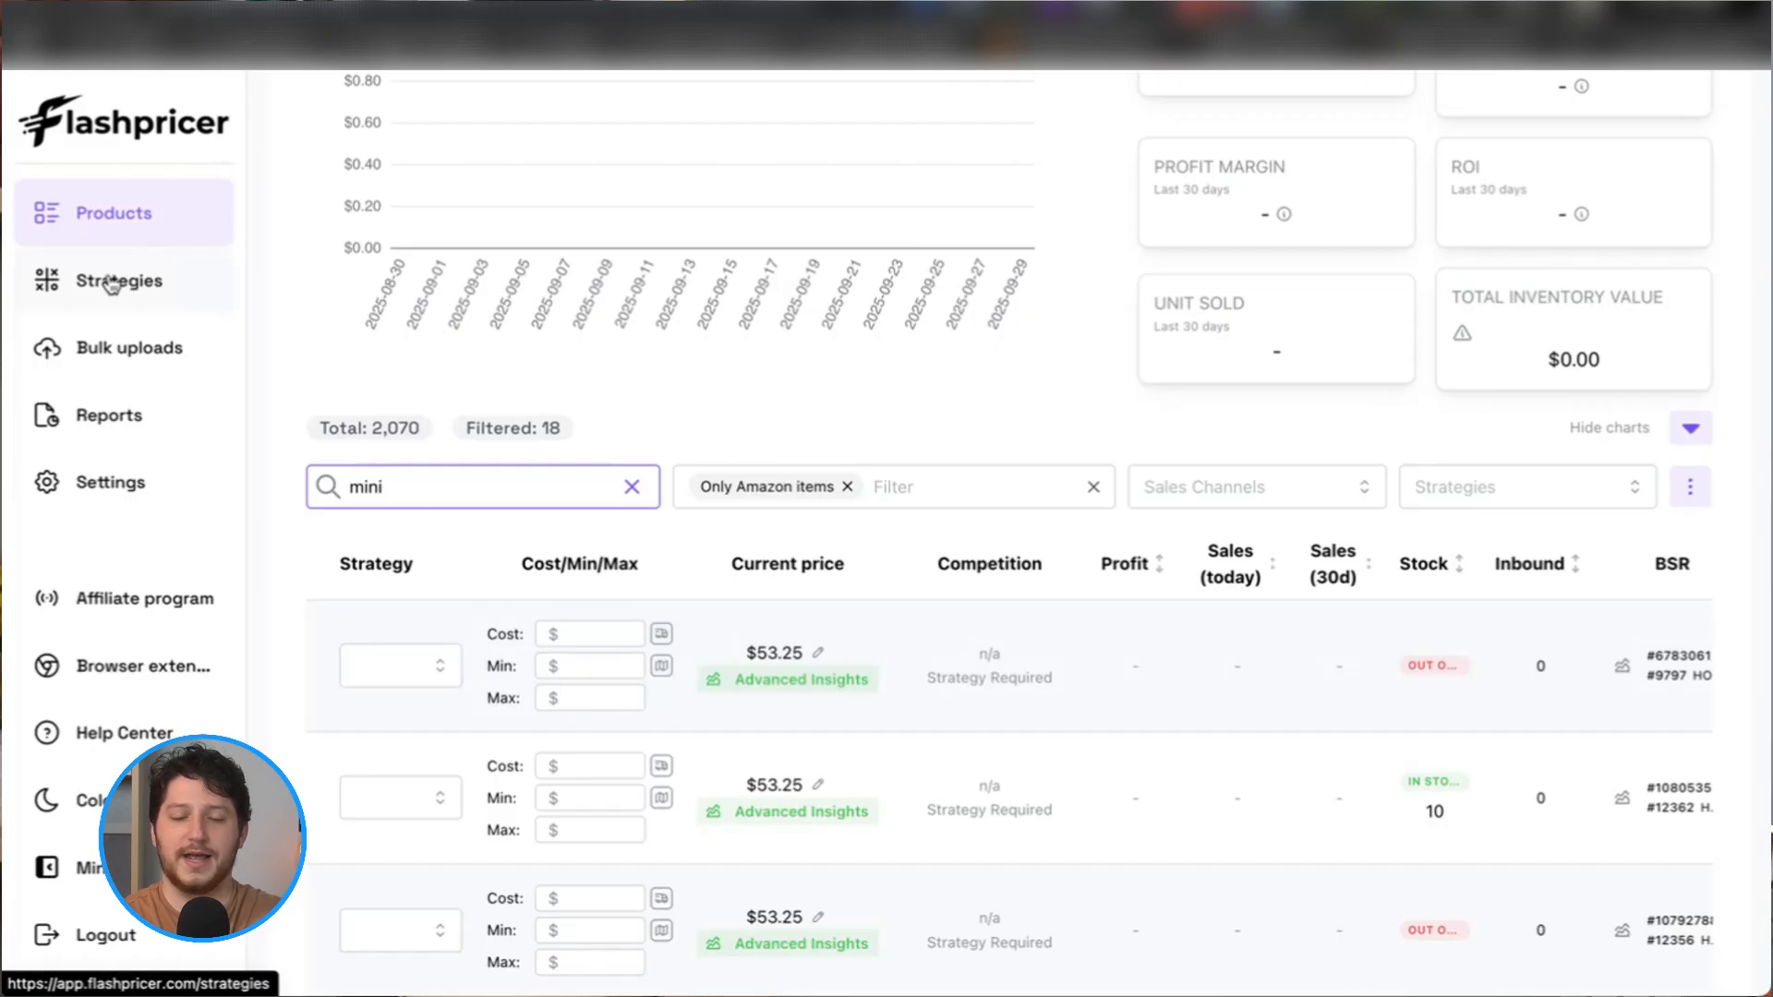
Start a new repricing strategy with Amazon as its sales channel type
click(77, 294)
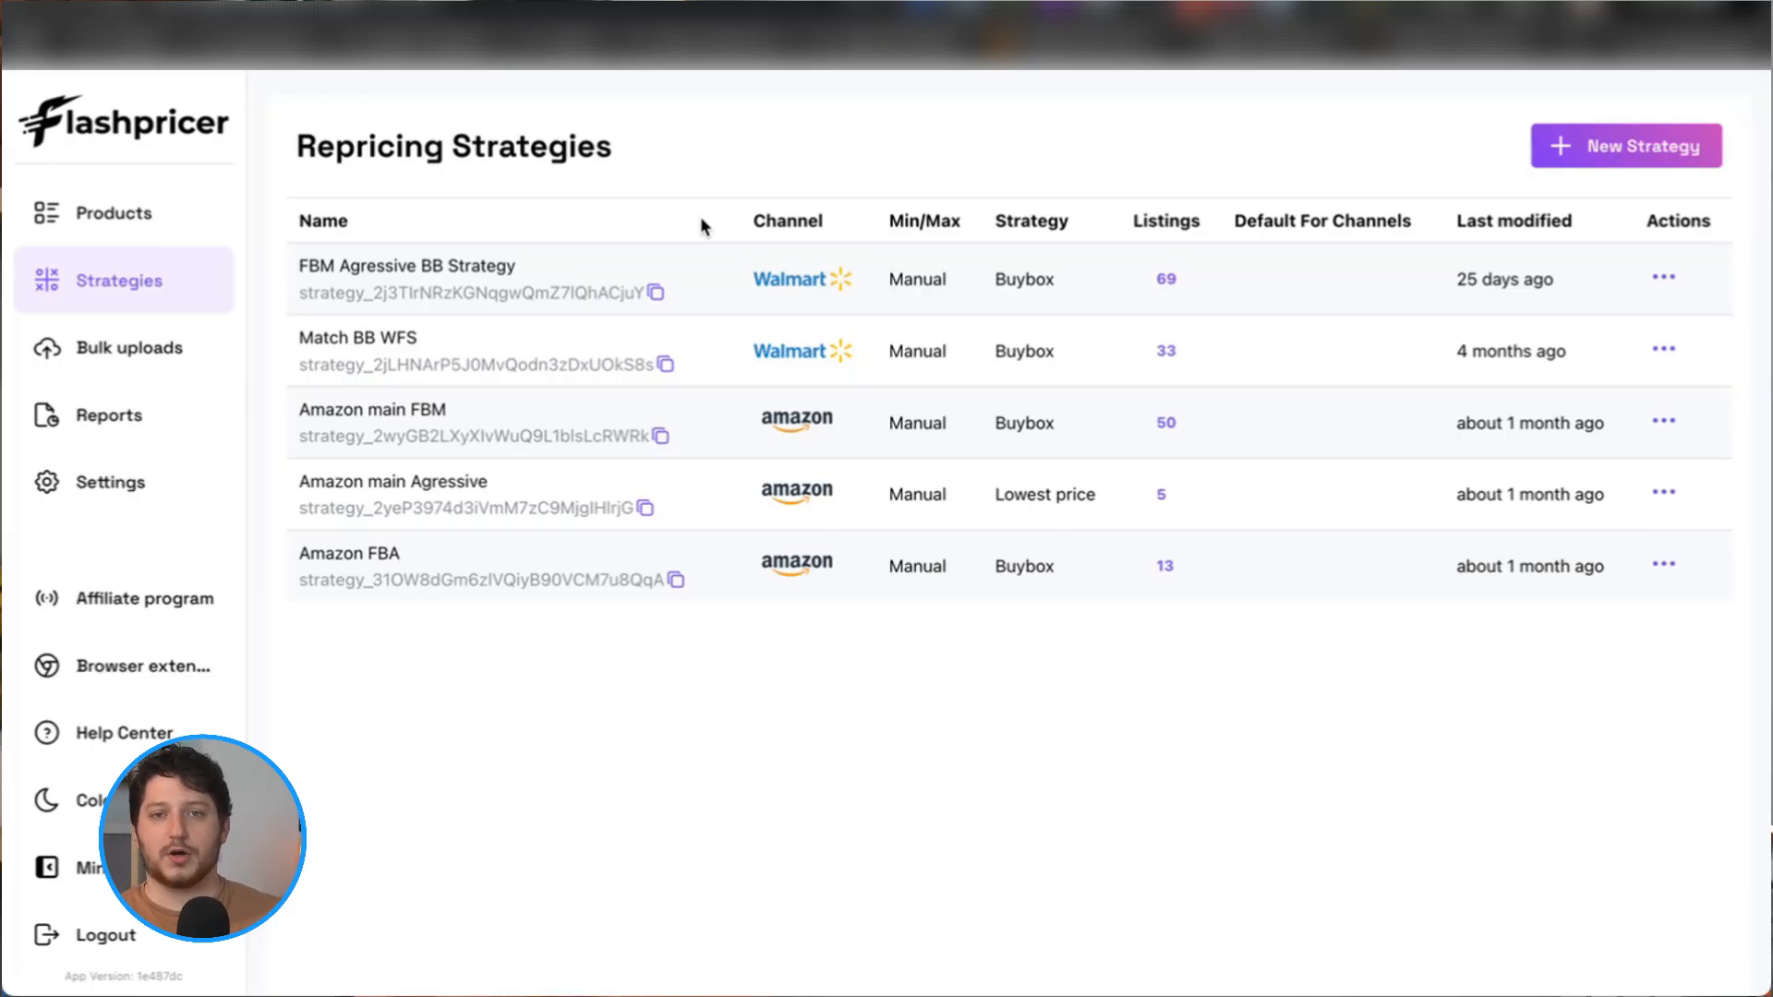
click(1585, 151)
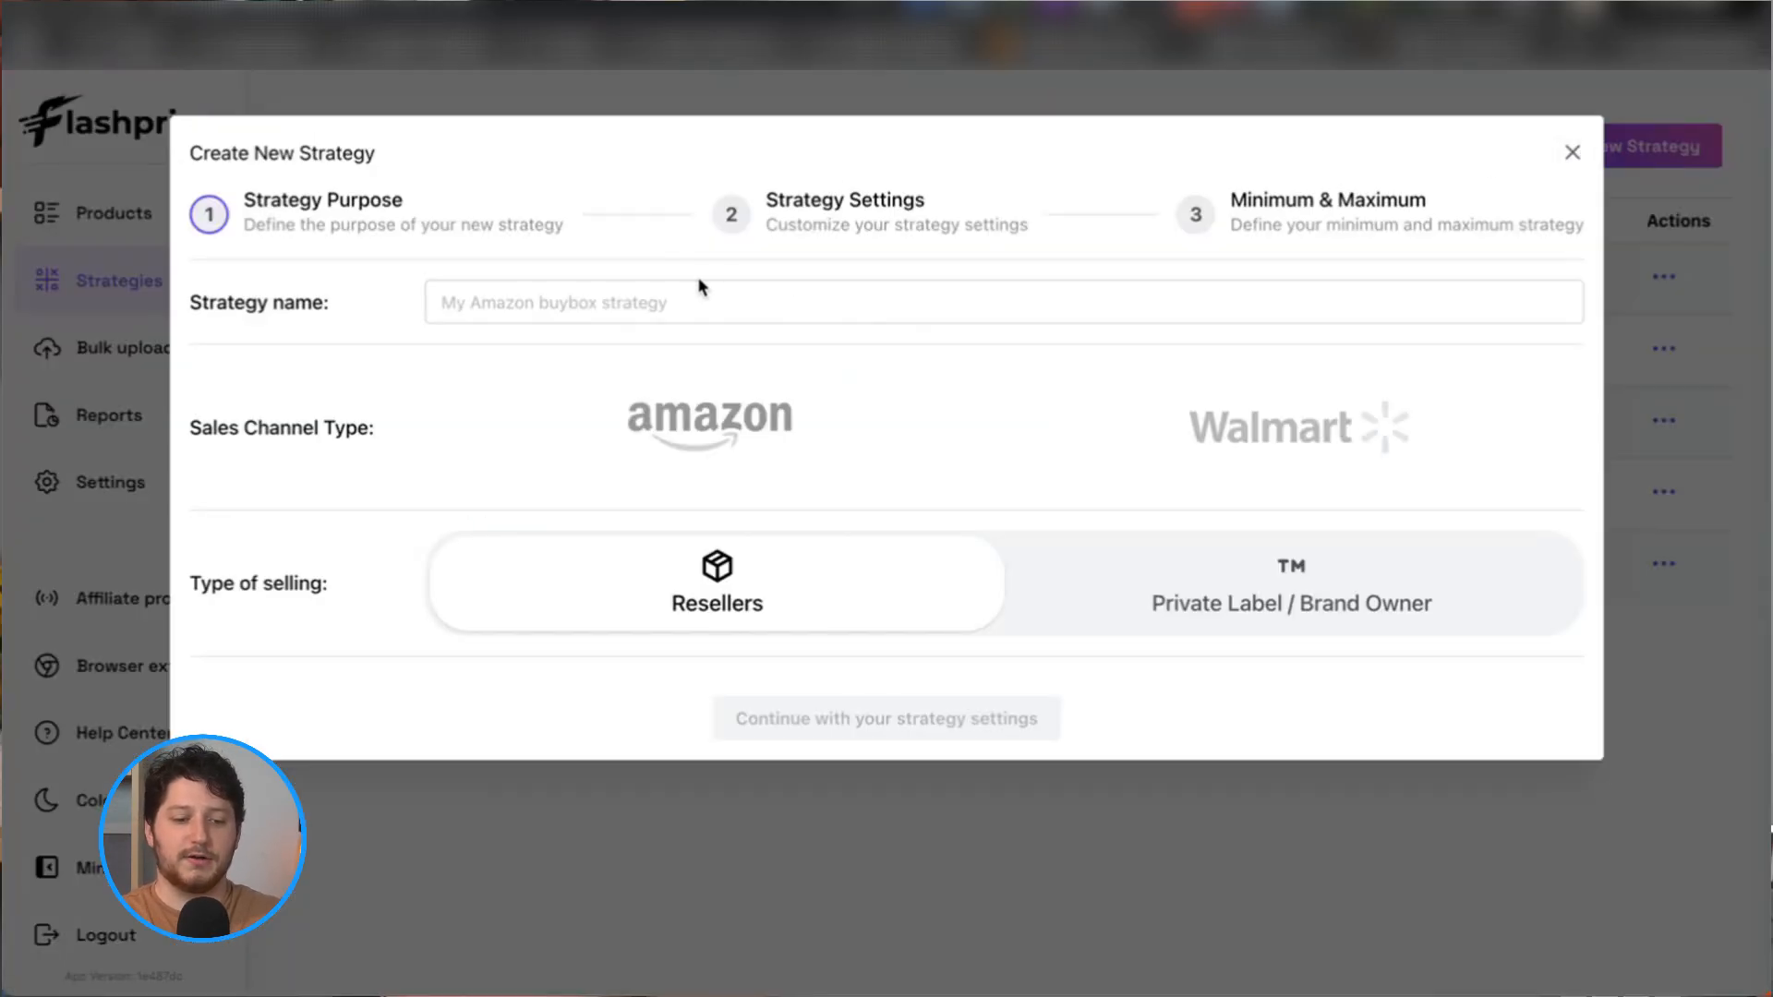
click(854, 448)
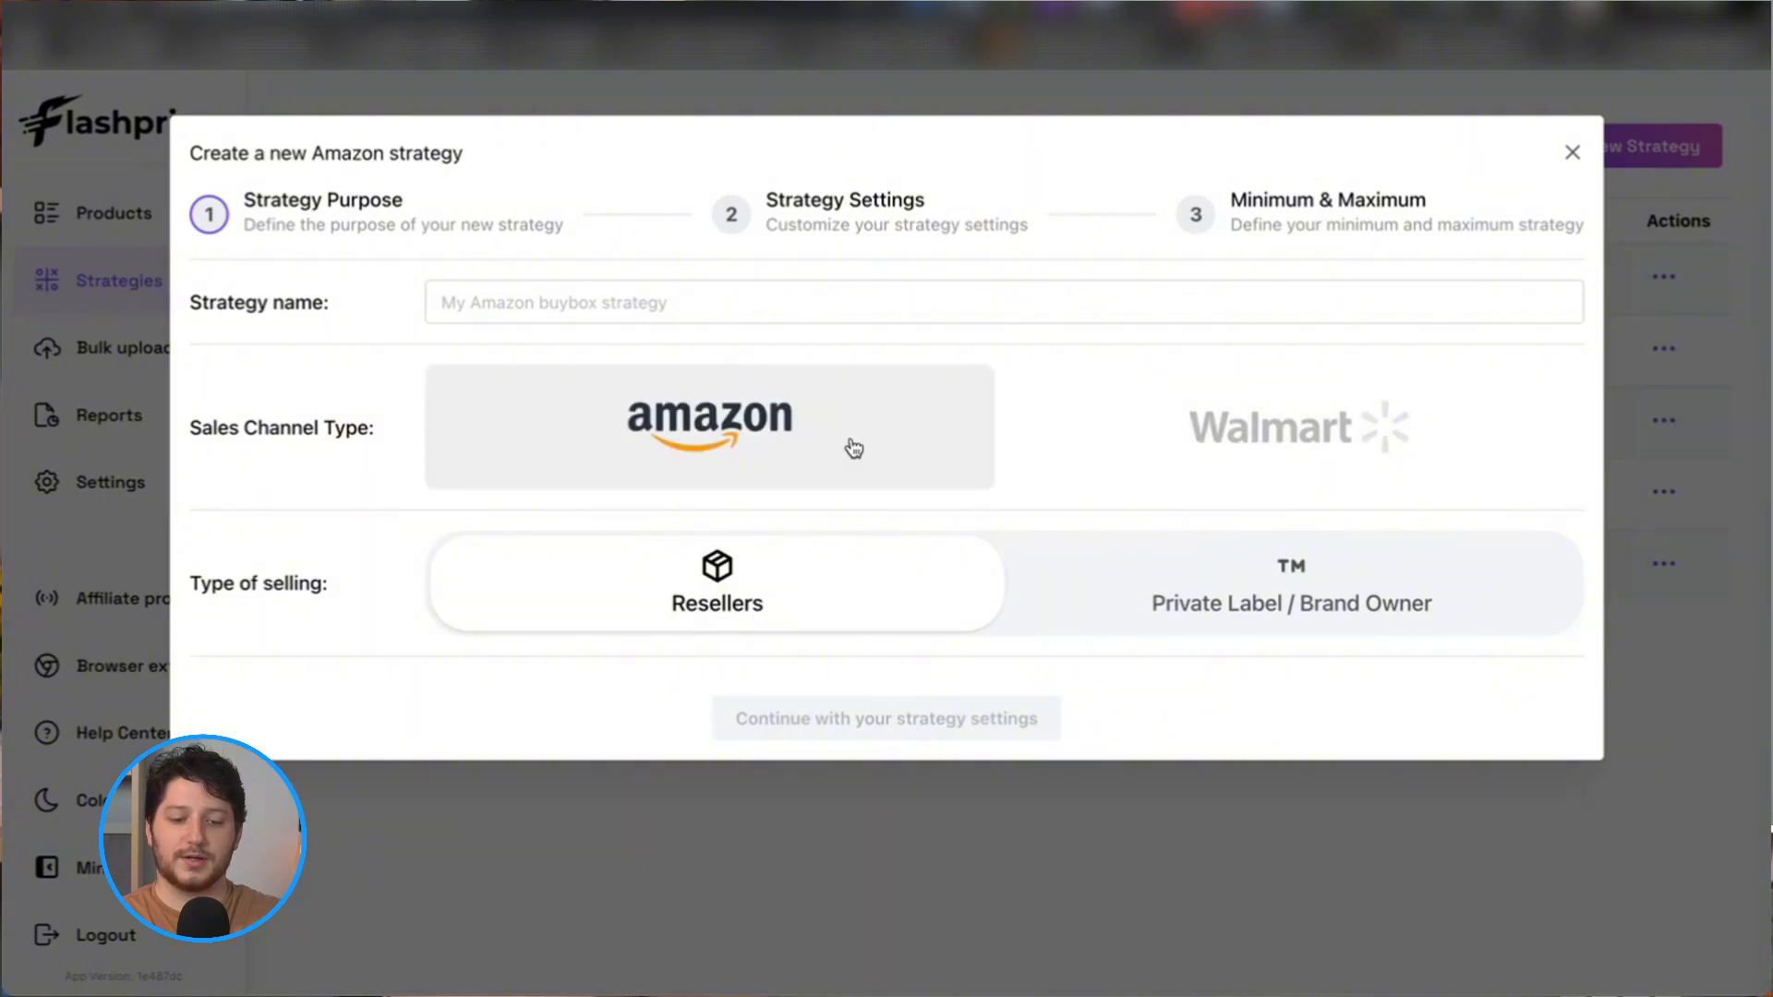
Name the new Amazon strategy "Standard" and continue to its strategy settings
click(547, 290)
text(Star)
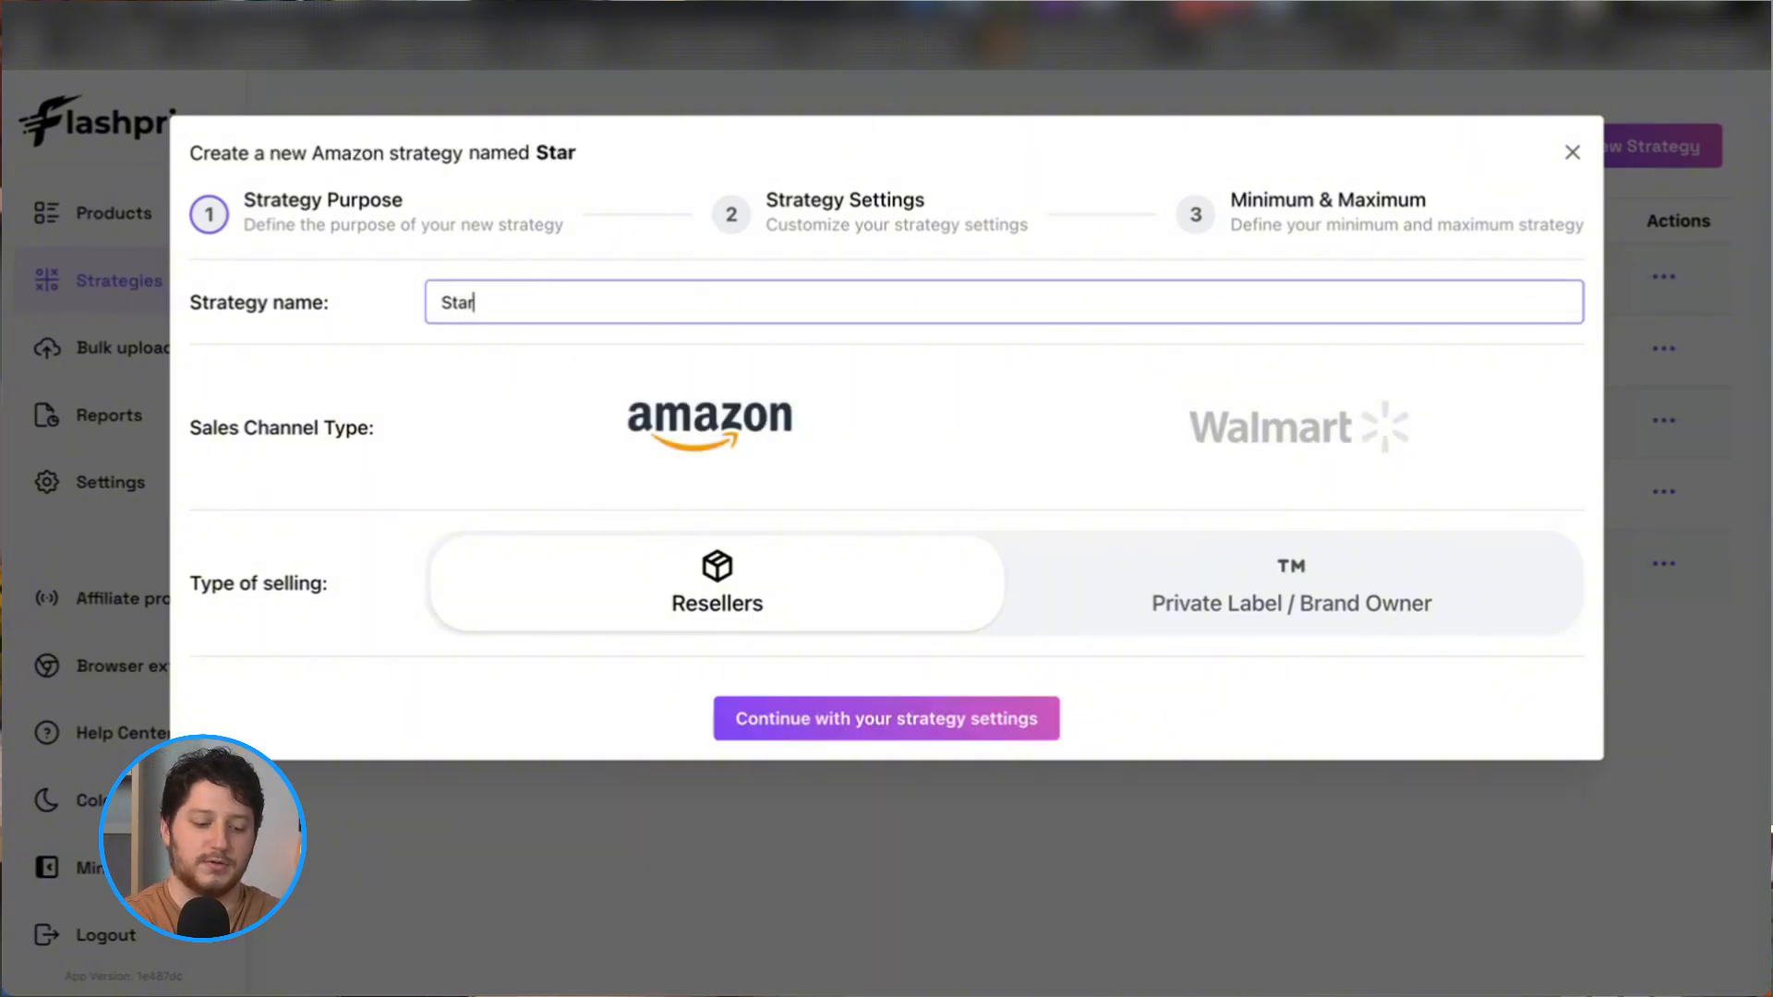
text(dard)
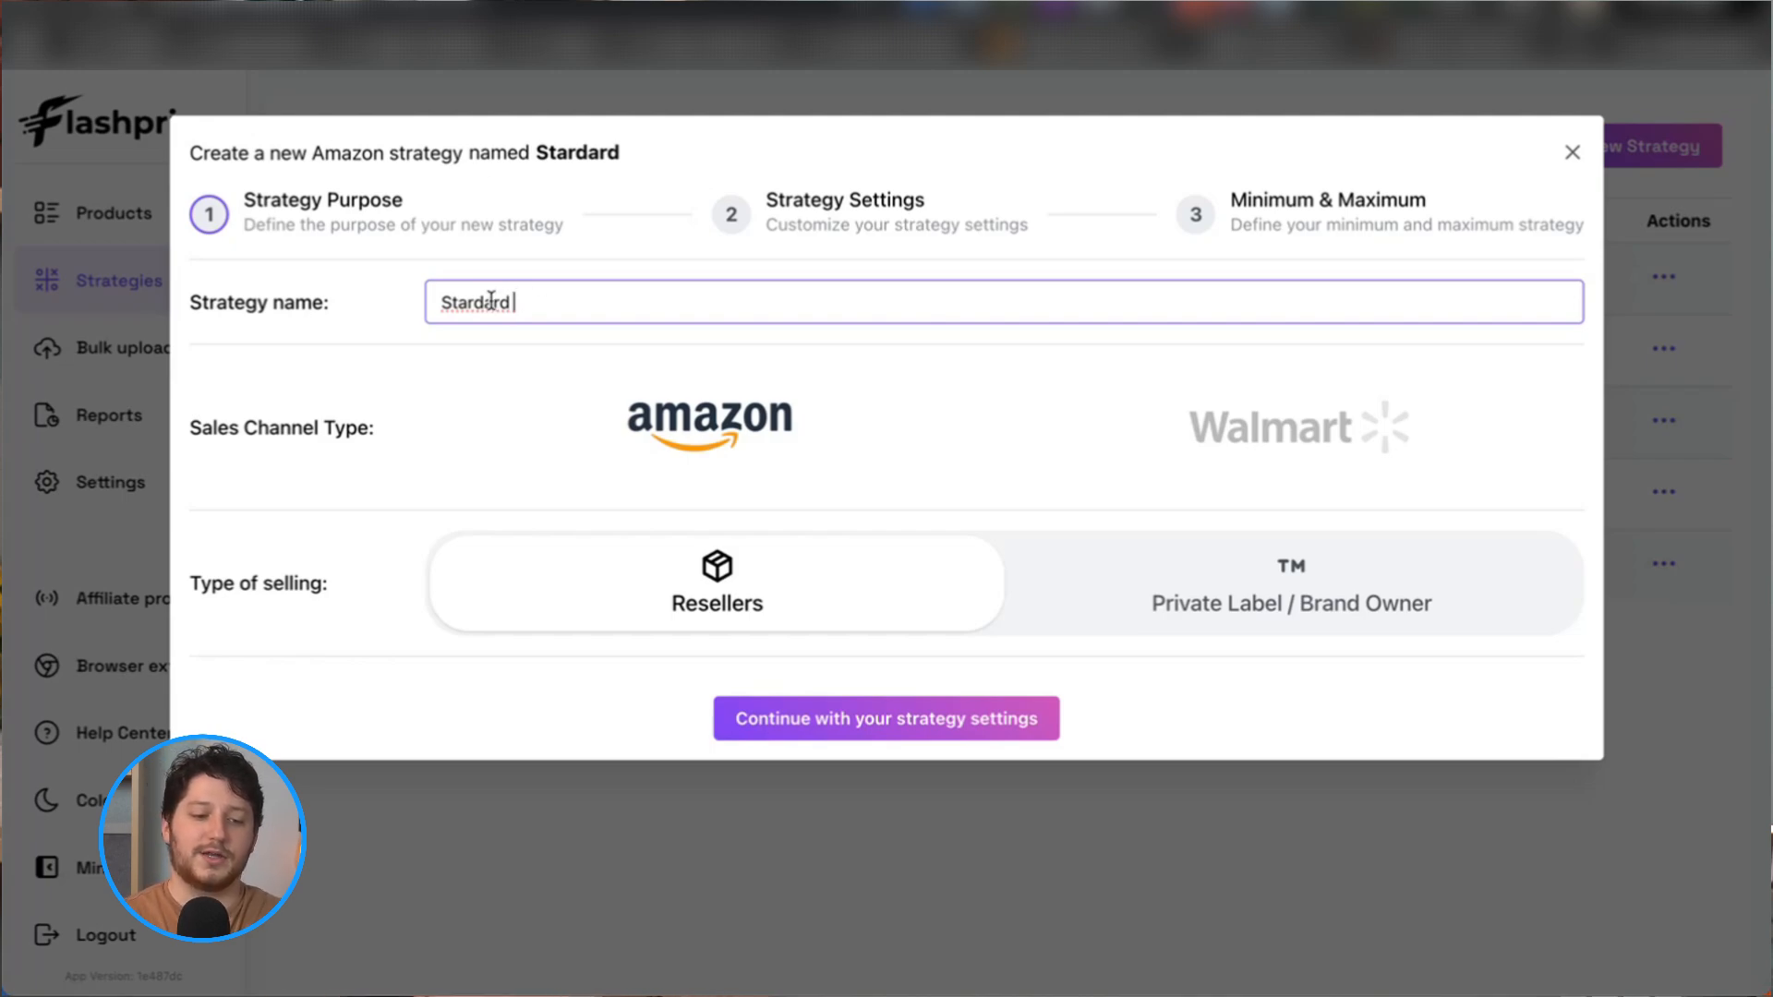
double_click(541, 300)
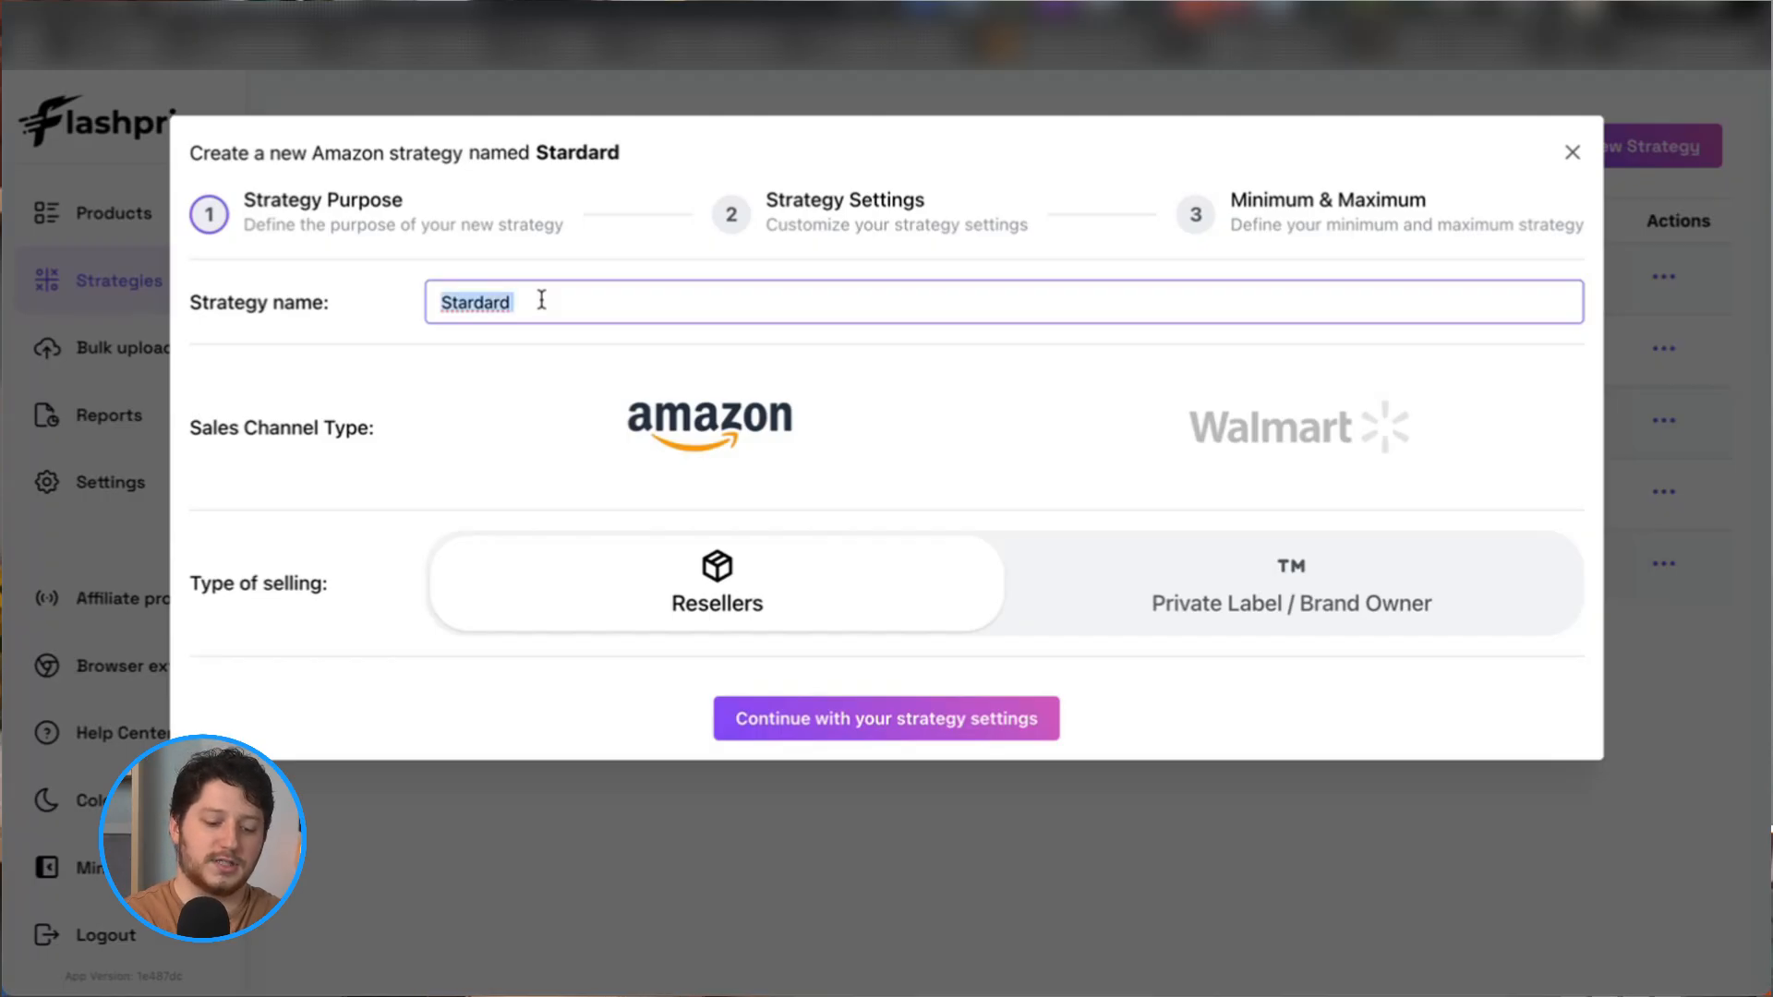
text(Standard)
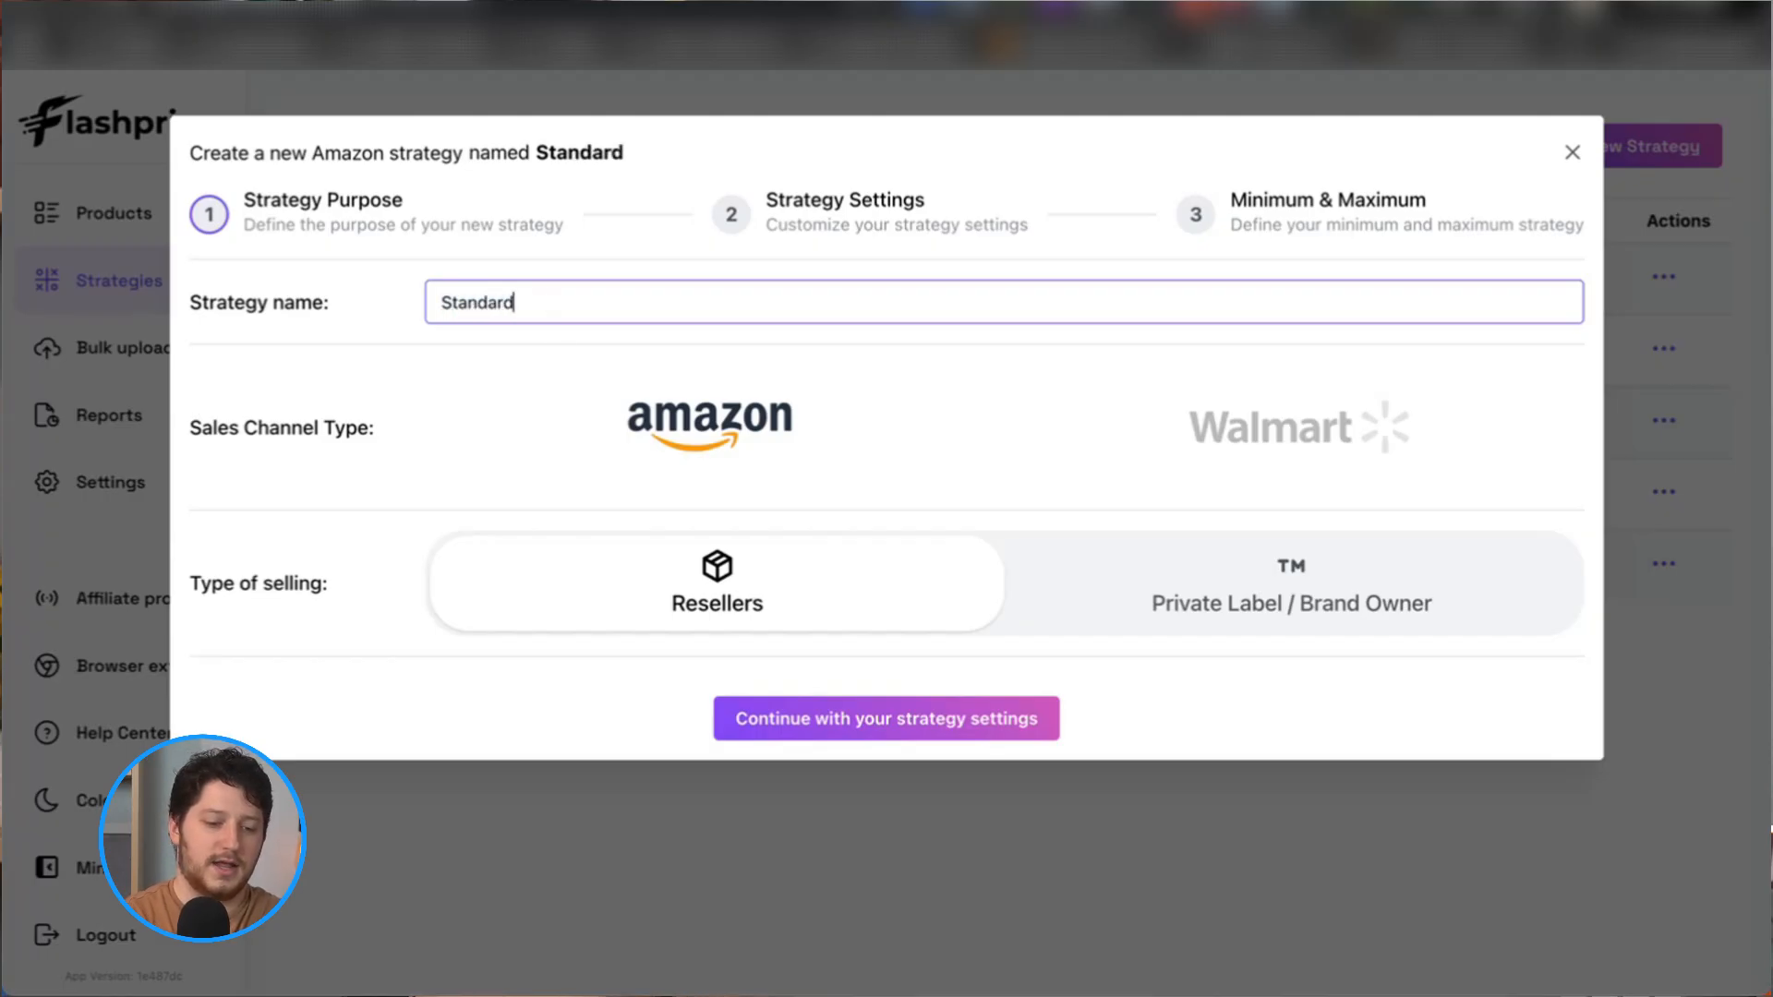
click(677, 402)
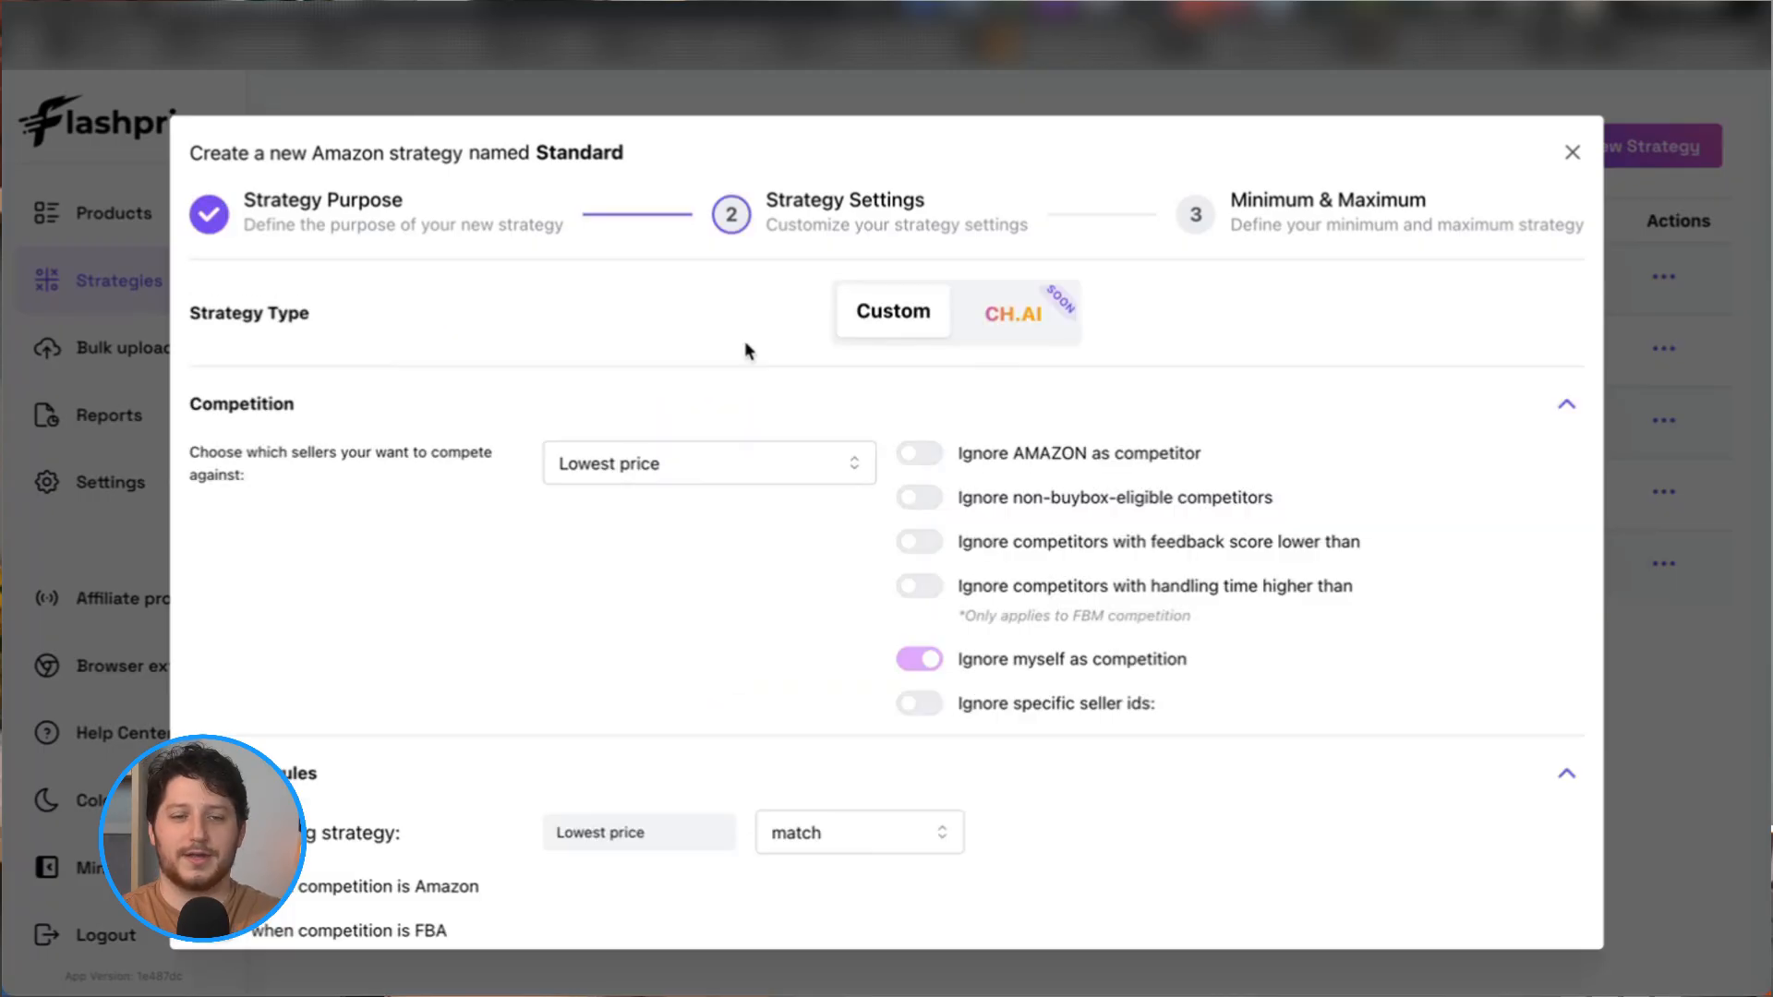
Set the sellers to compete against to Specific Sellers in the strategy's competition settings
scroll(836, 517, down, 6)
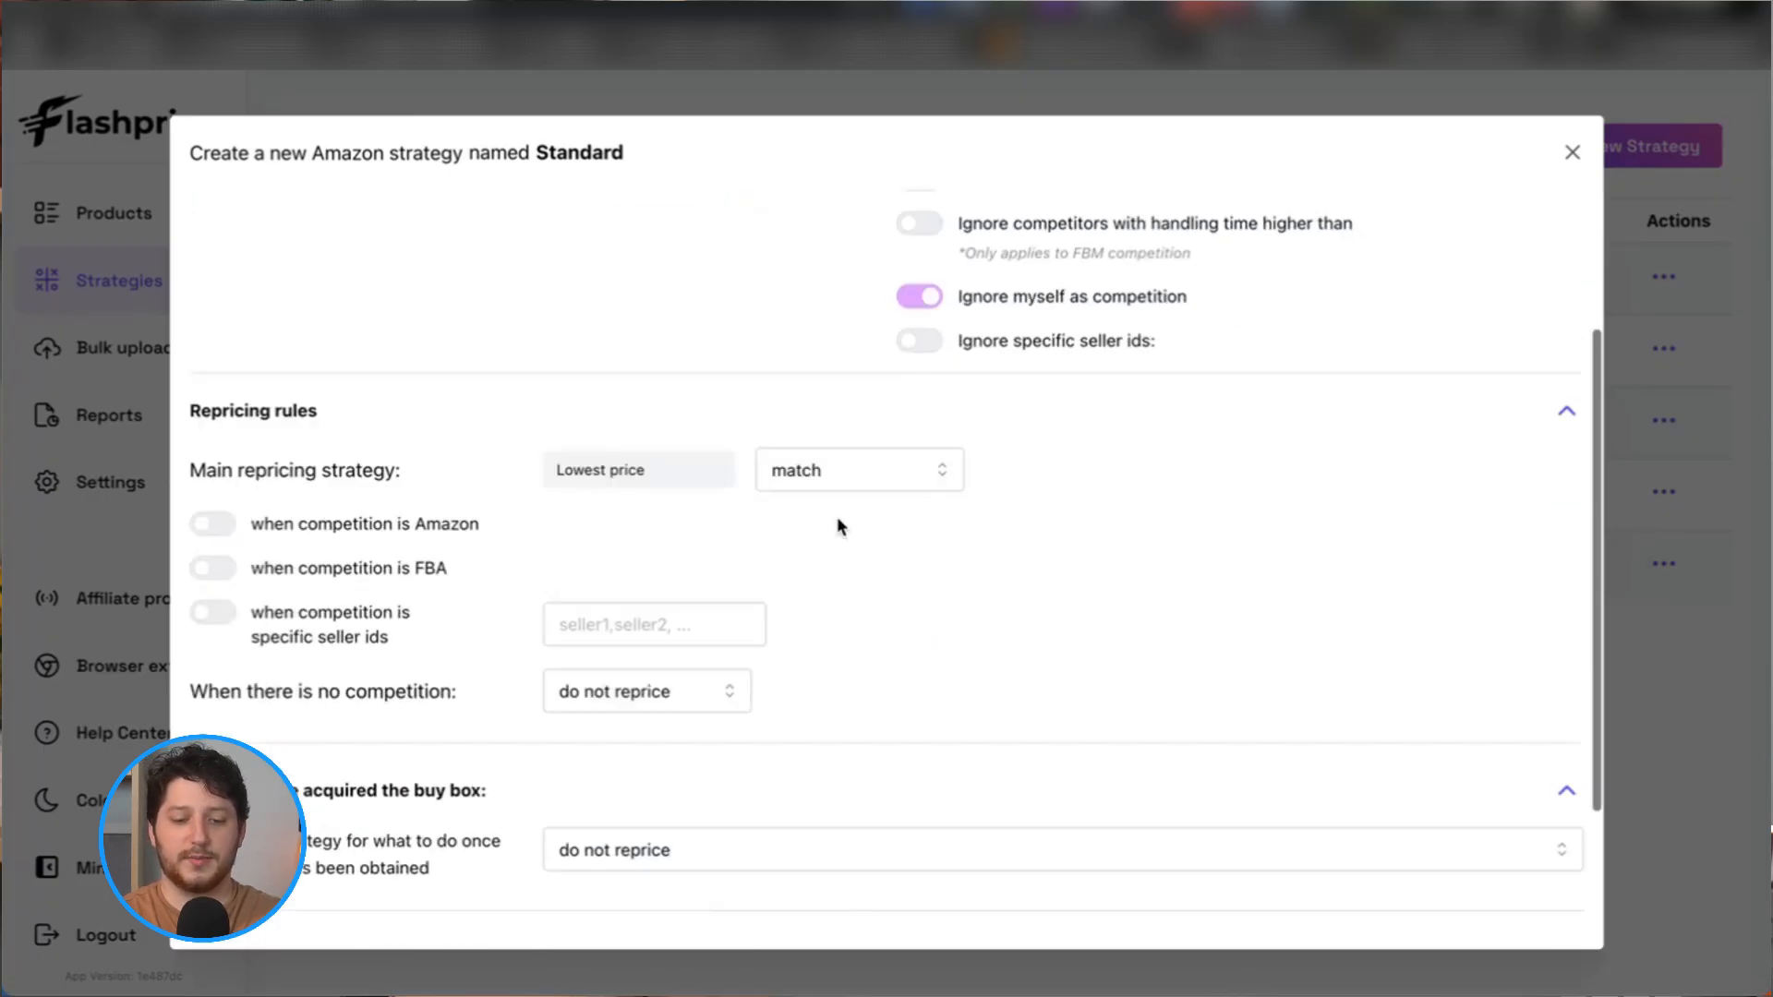
scroll(837, 517, up, 6)
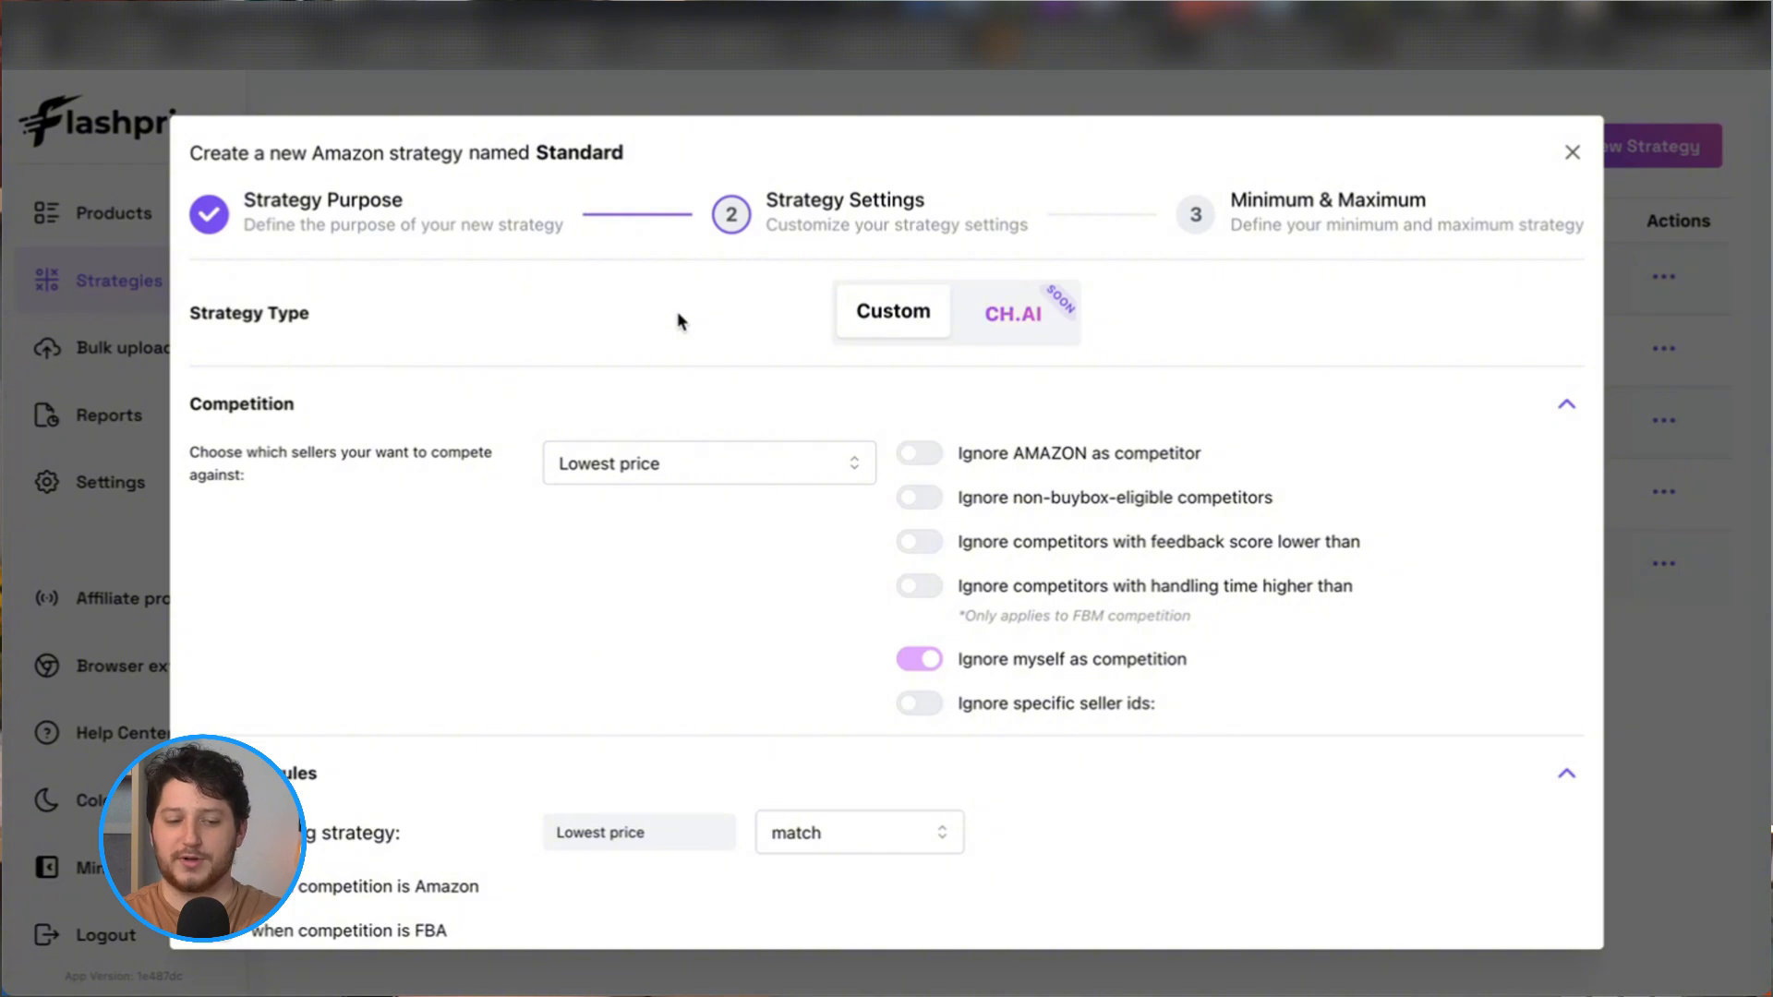
scroll(649, 369, down, 1)
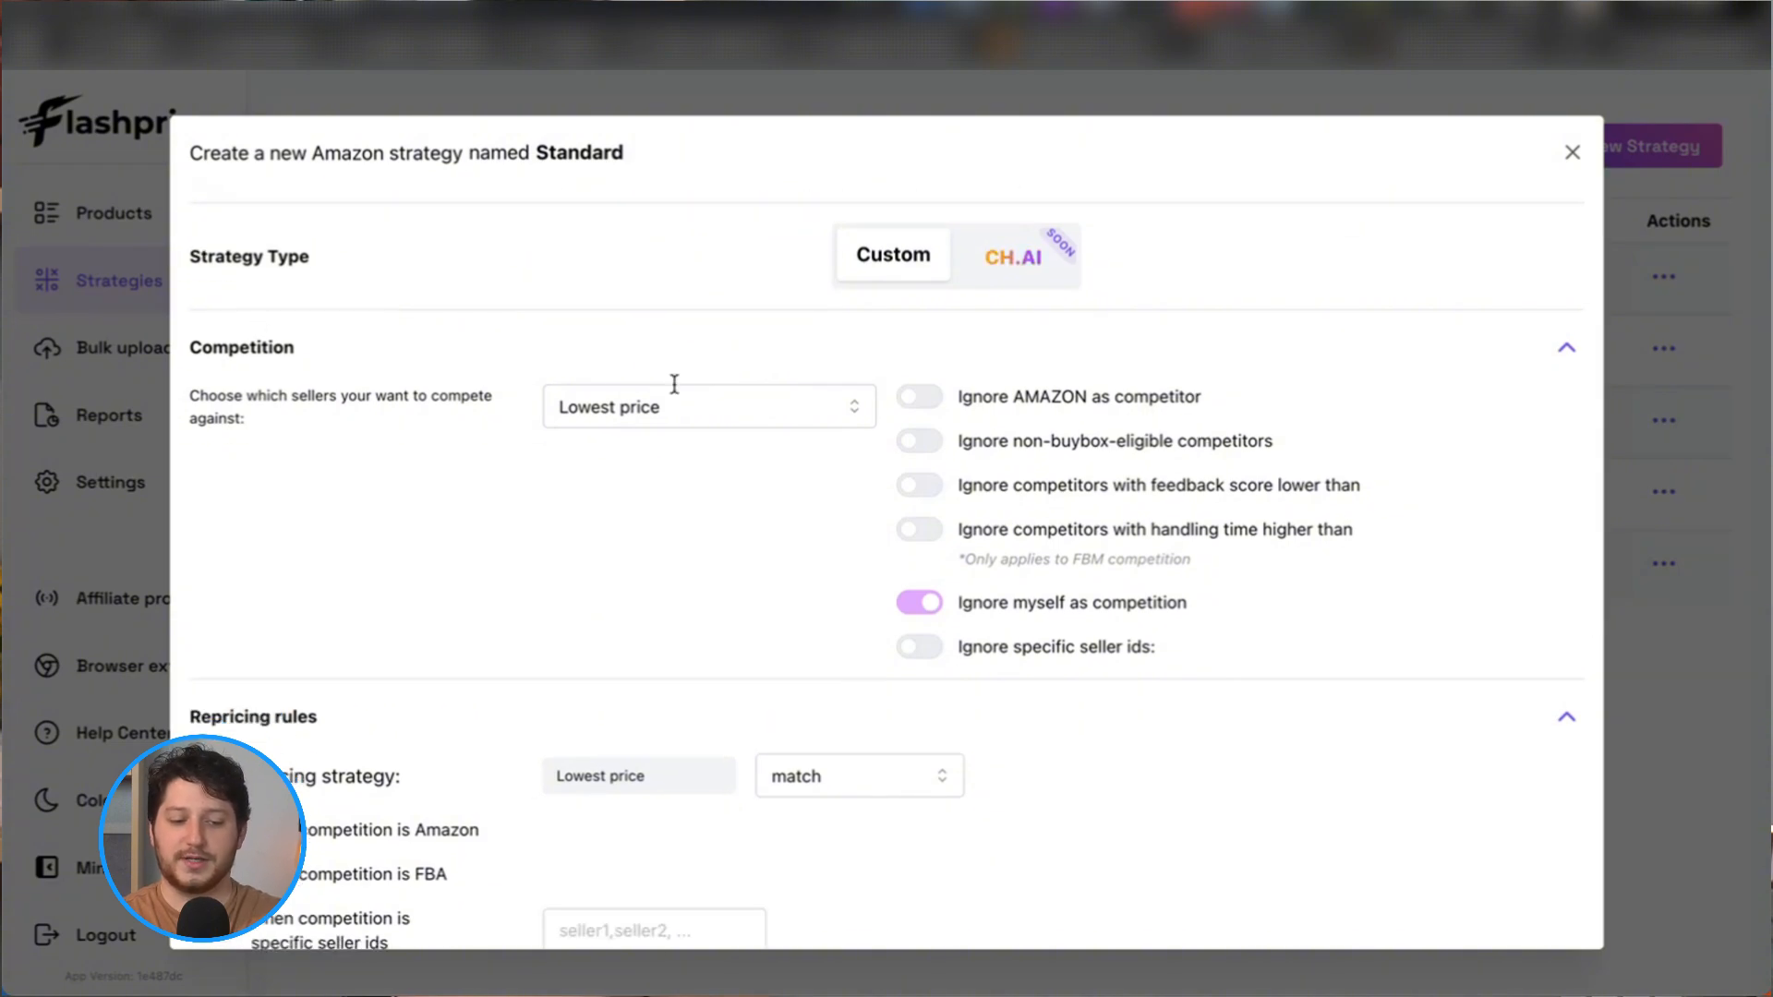
scroll(674, 383, down, 1)
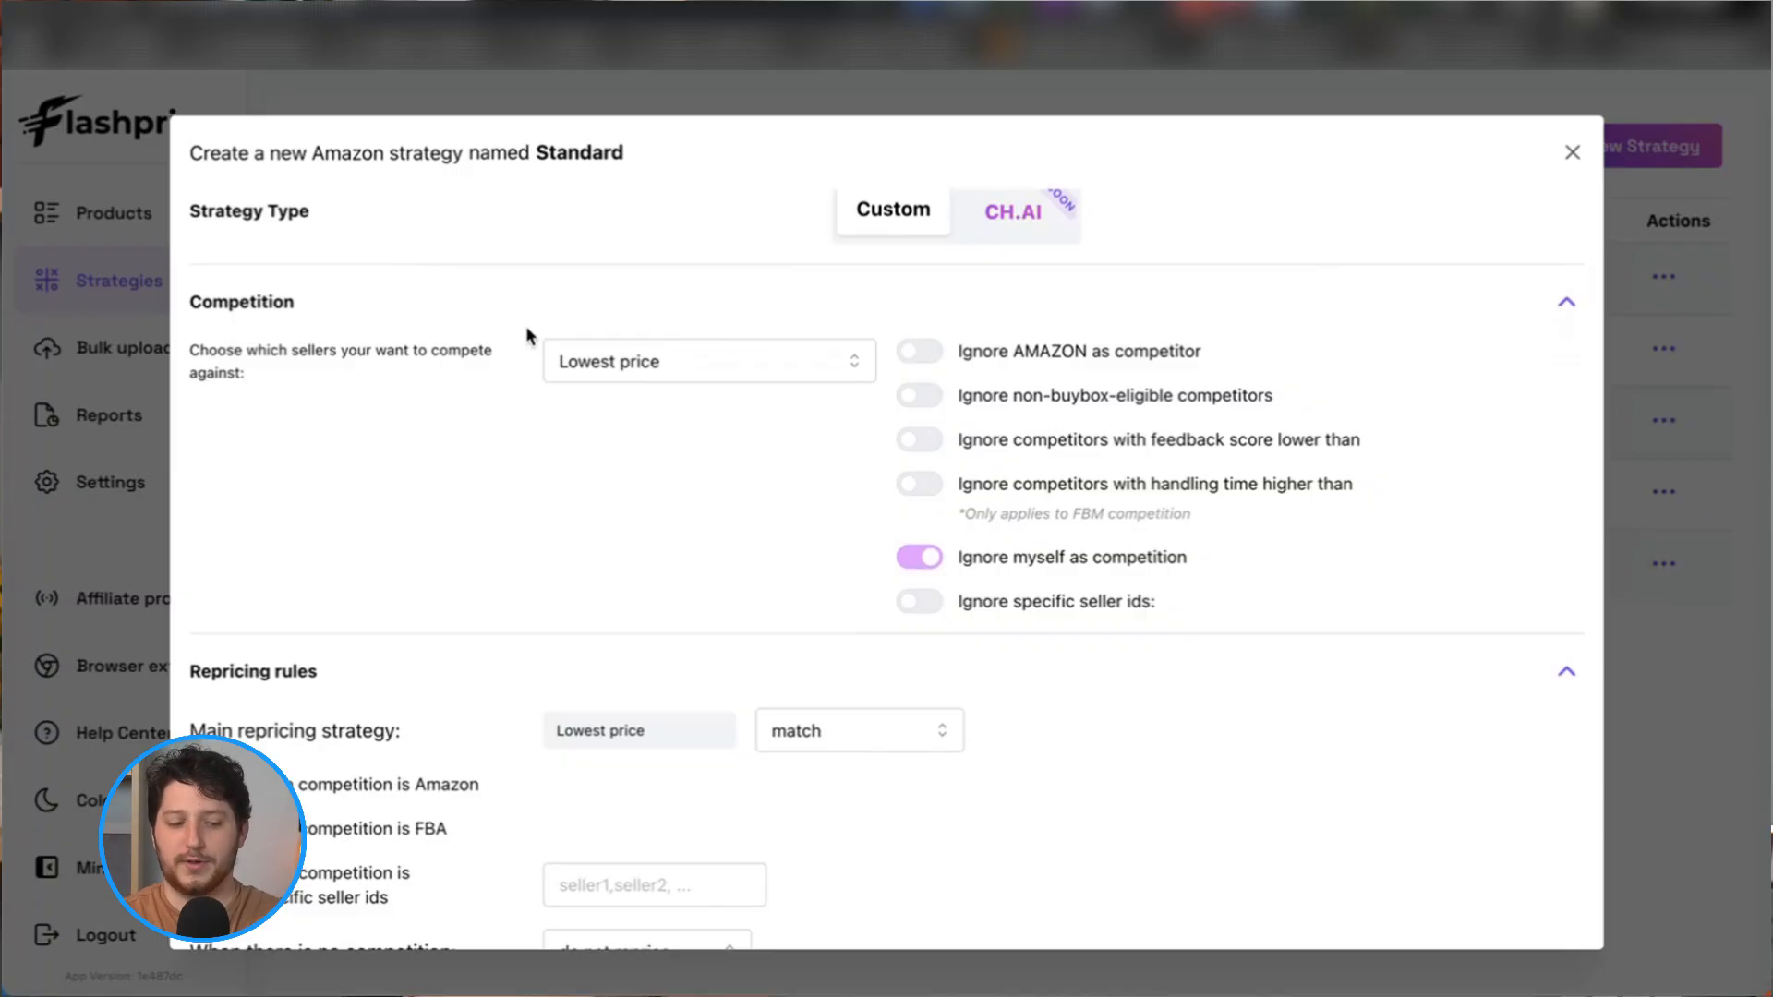
click(621, 362)
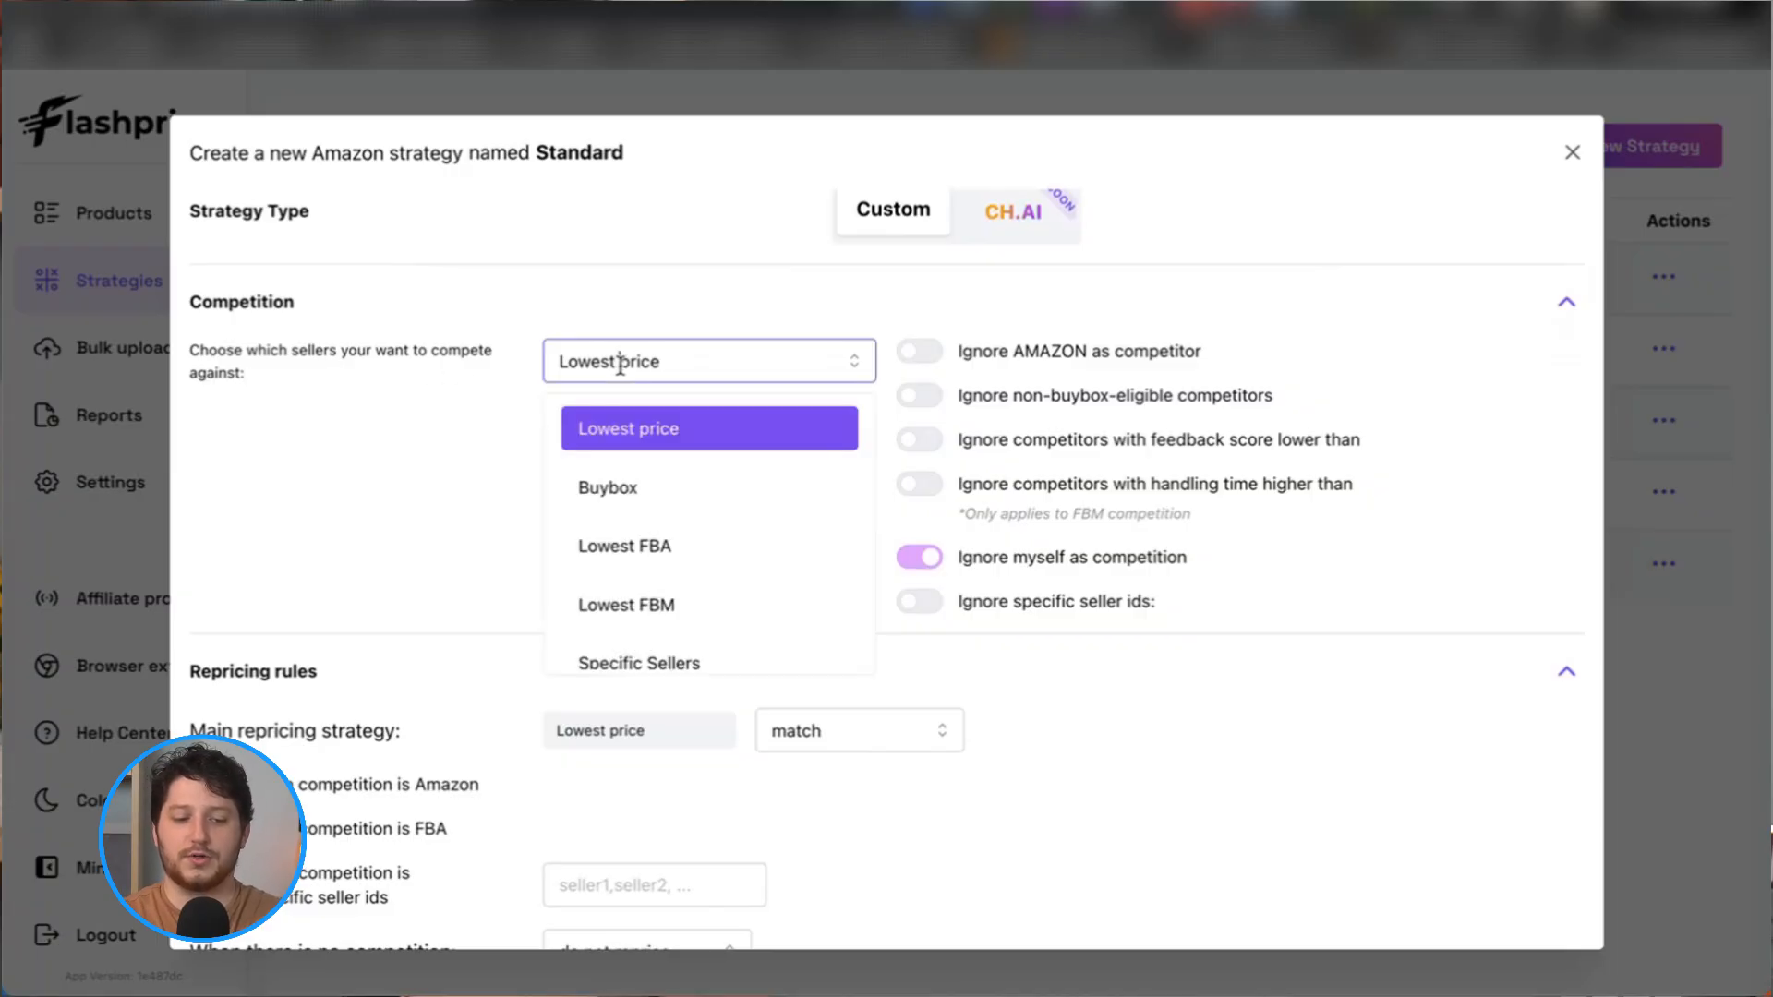
scroll(648, 494, down, 1)
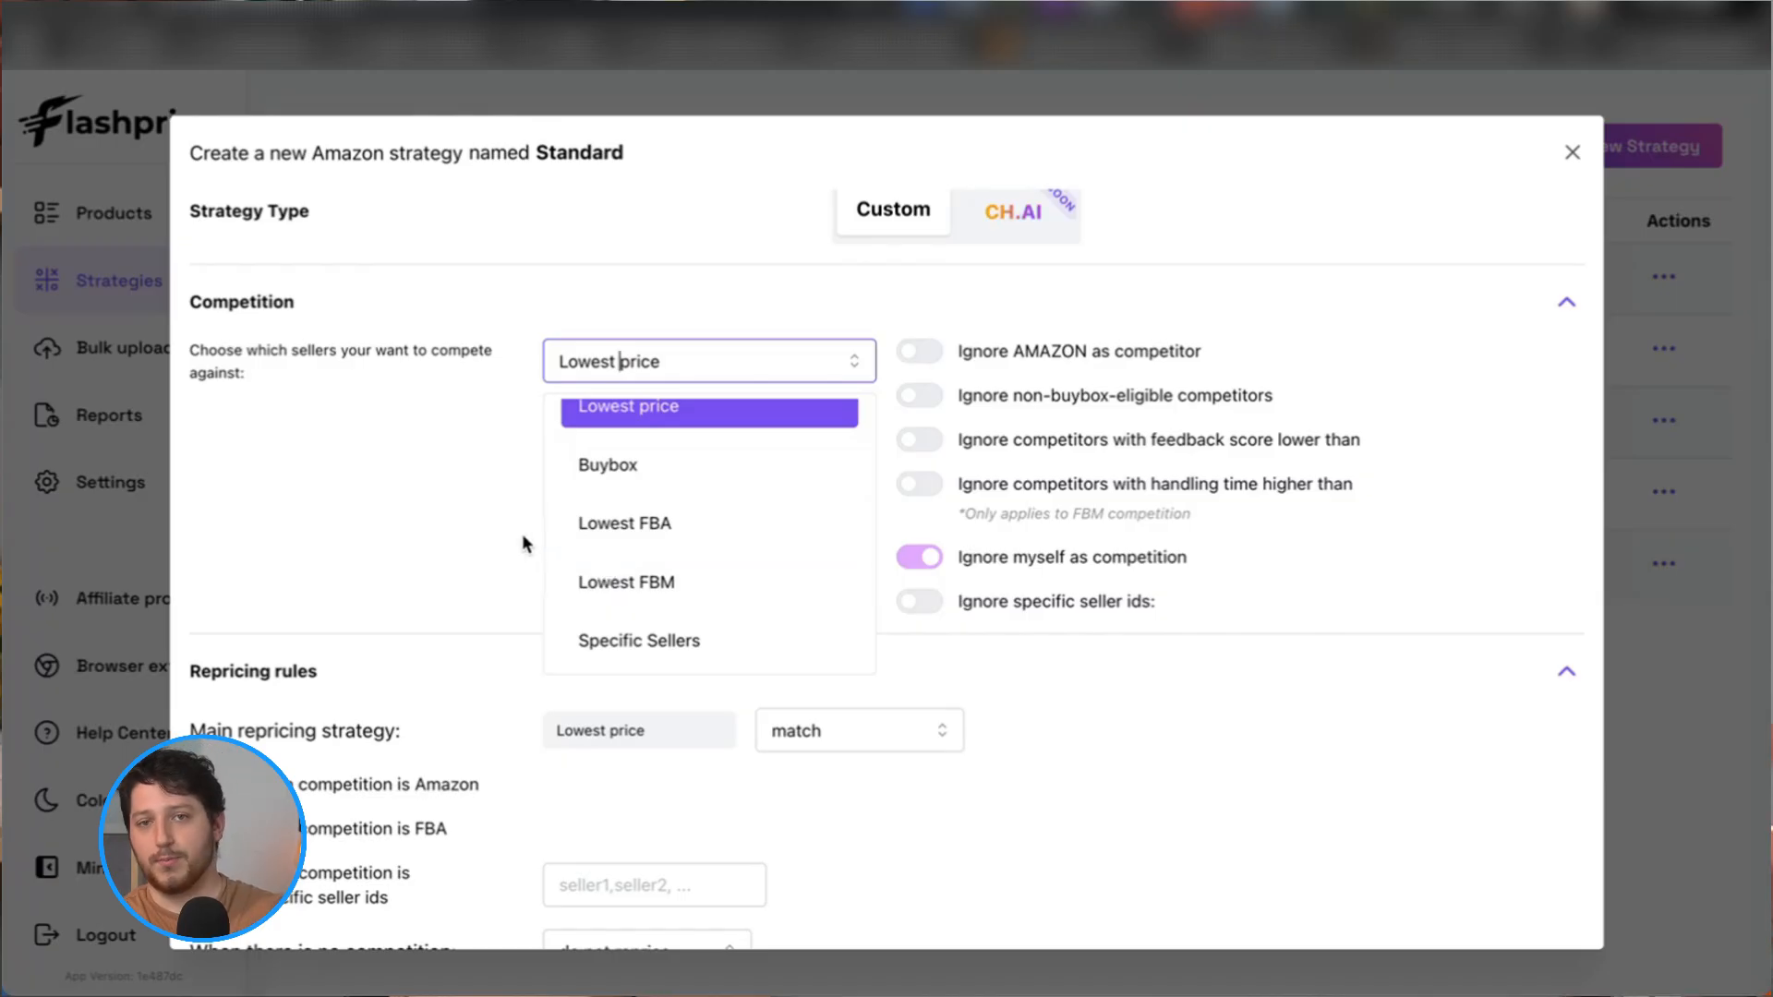
click(664, 647)
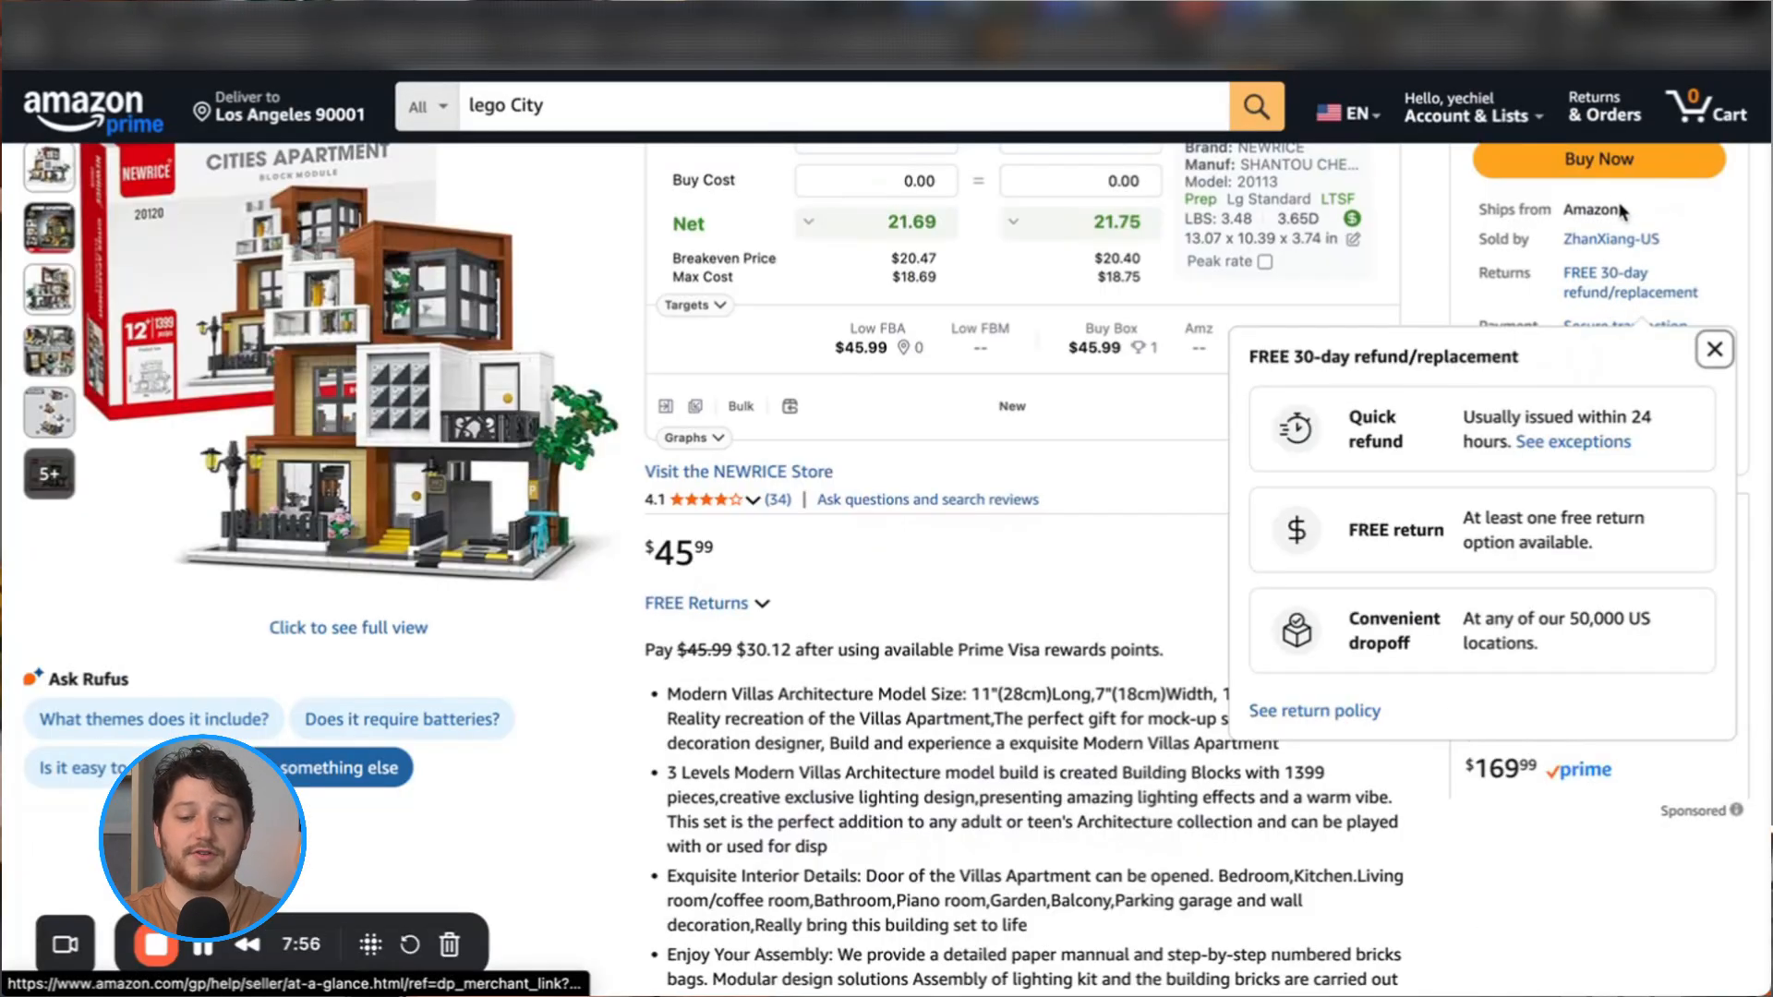
Get the seller ID from the ZhanXiang-US Amazon seller page and enter it as the seller to compete against, followed by a comma
click(1584, 242)
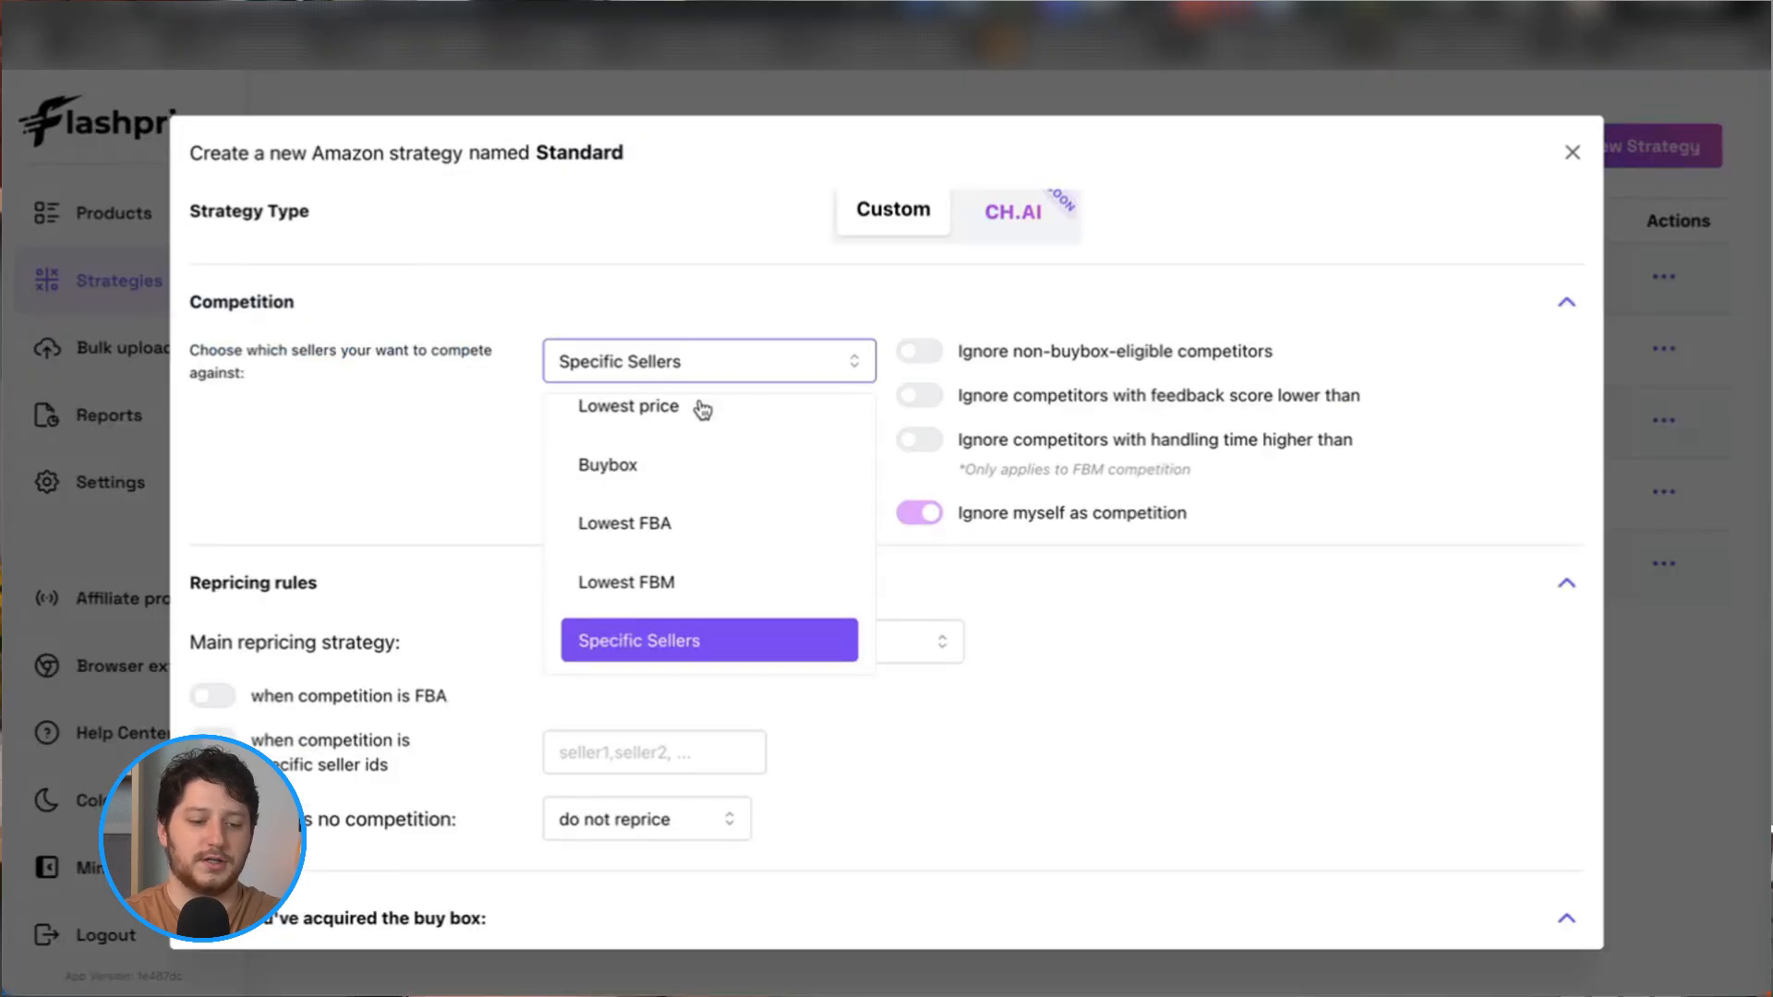
click(496, 432)
click(632, 435)
text(A2JGWWLP3Z5KHD)
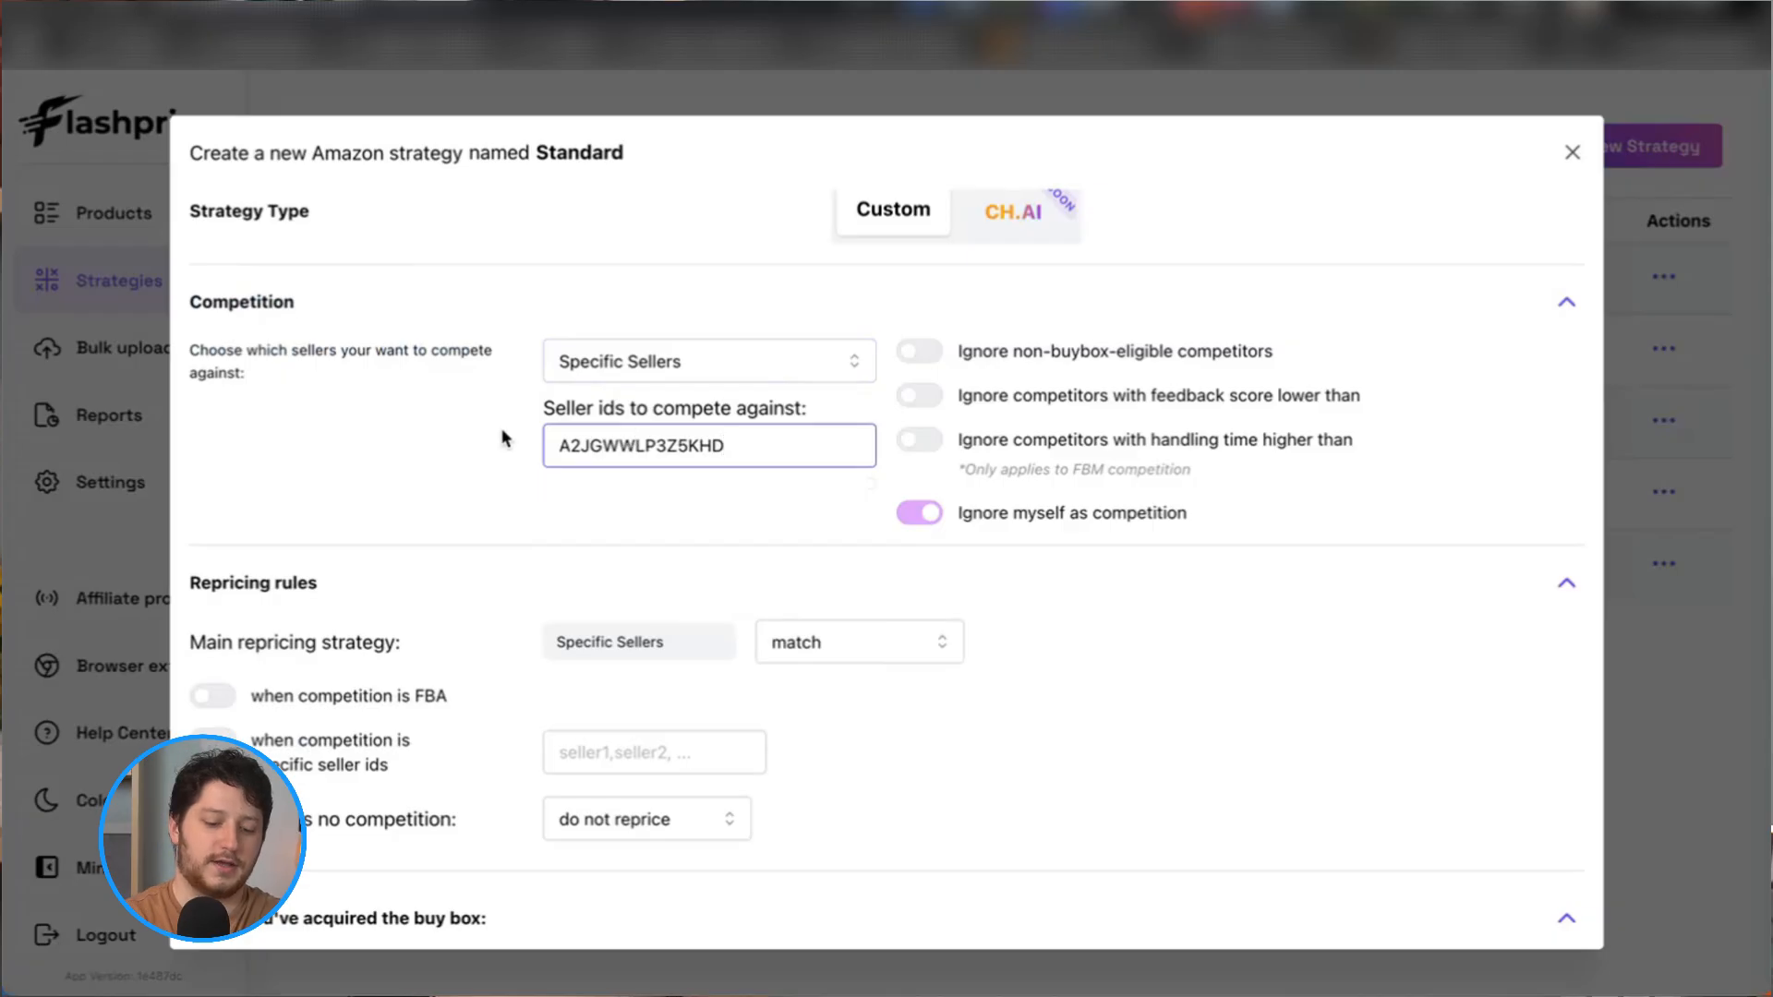
text(,)
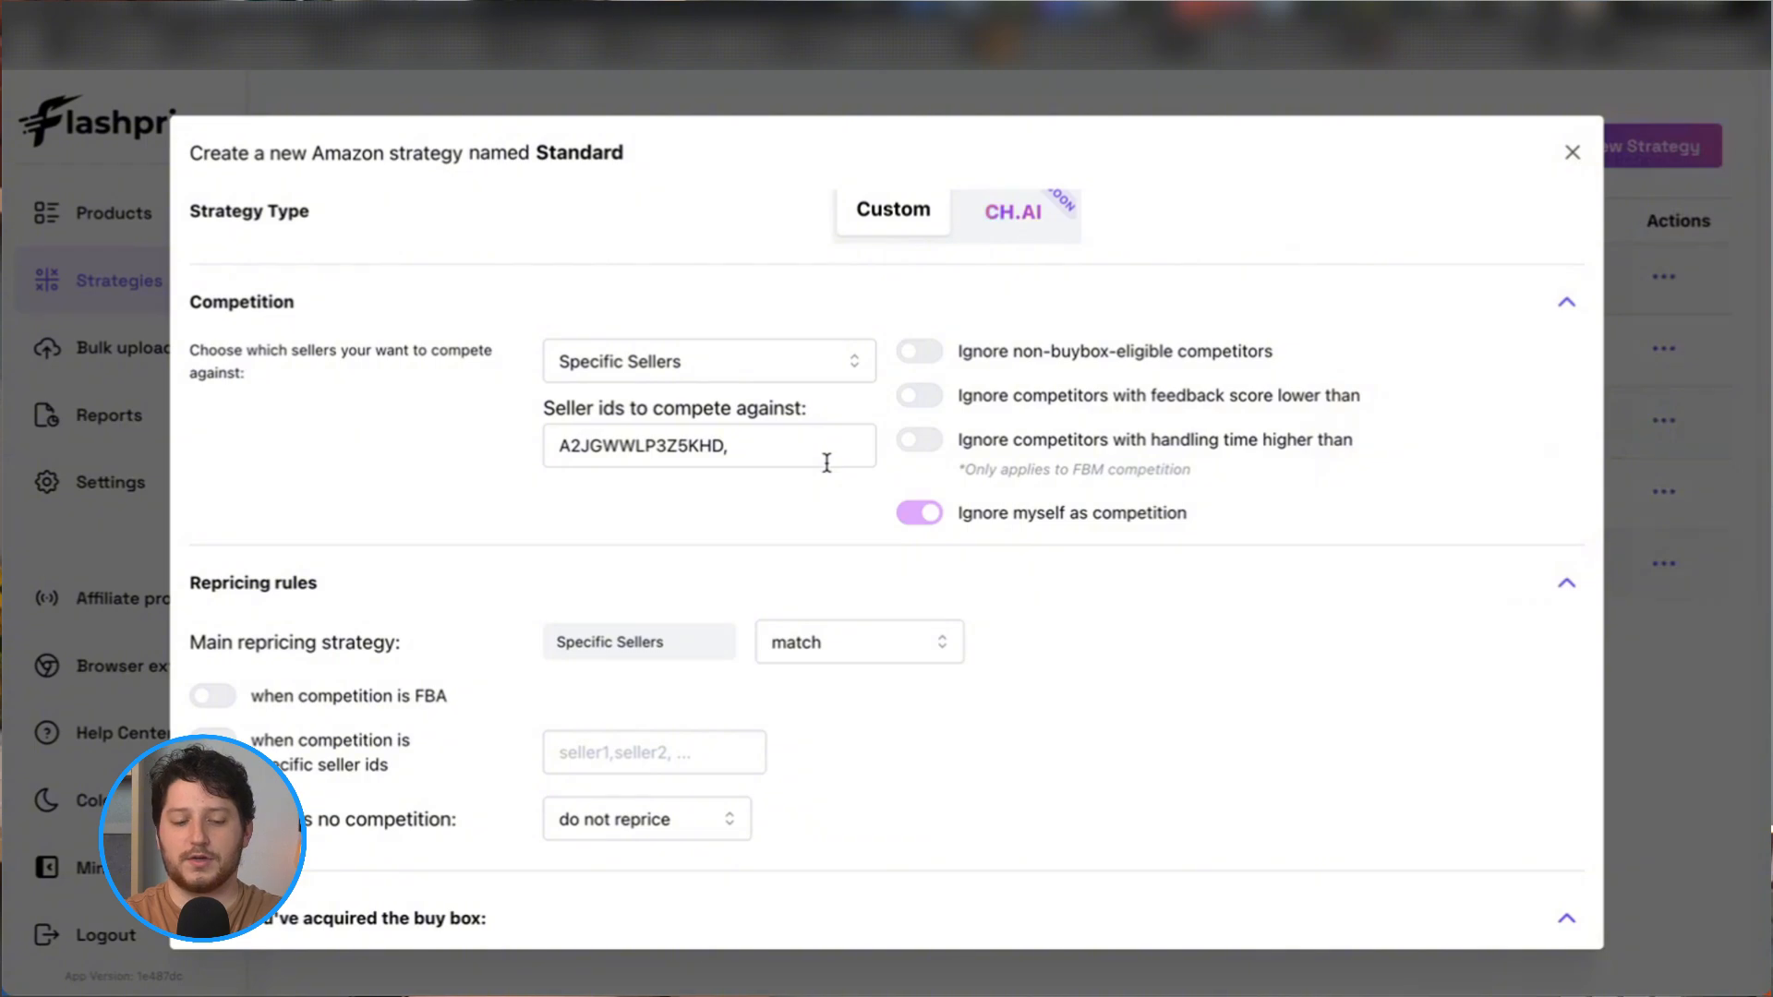
Set the sellers to compete against to Buybox in the competition settings
click(831, 366)
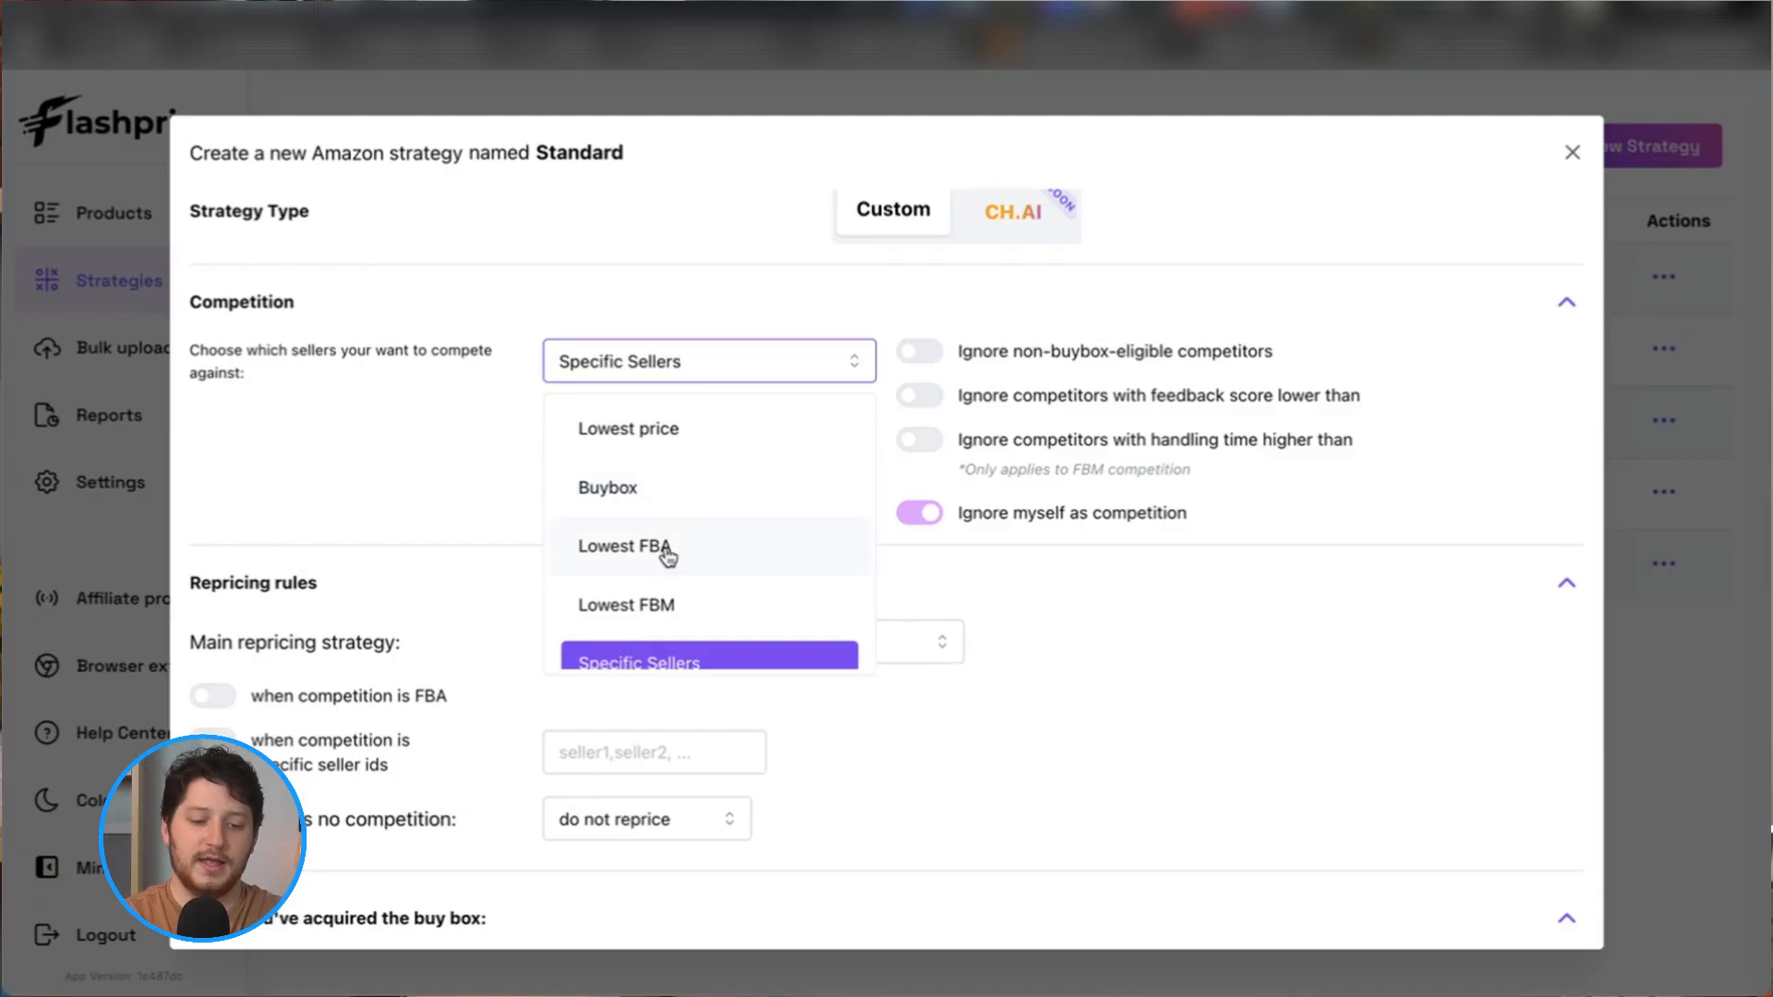
click(632, 489)
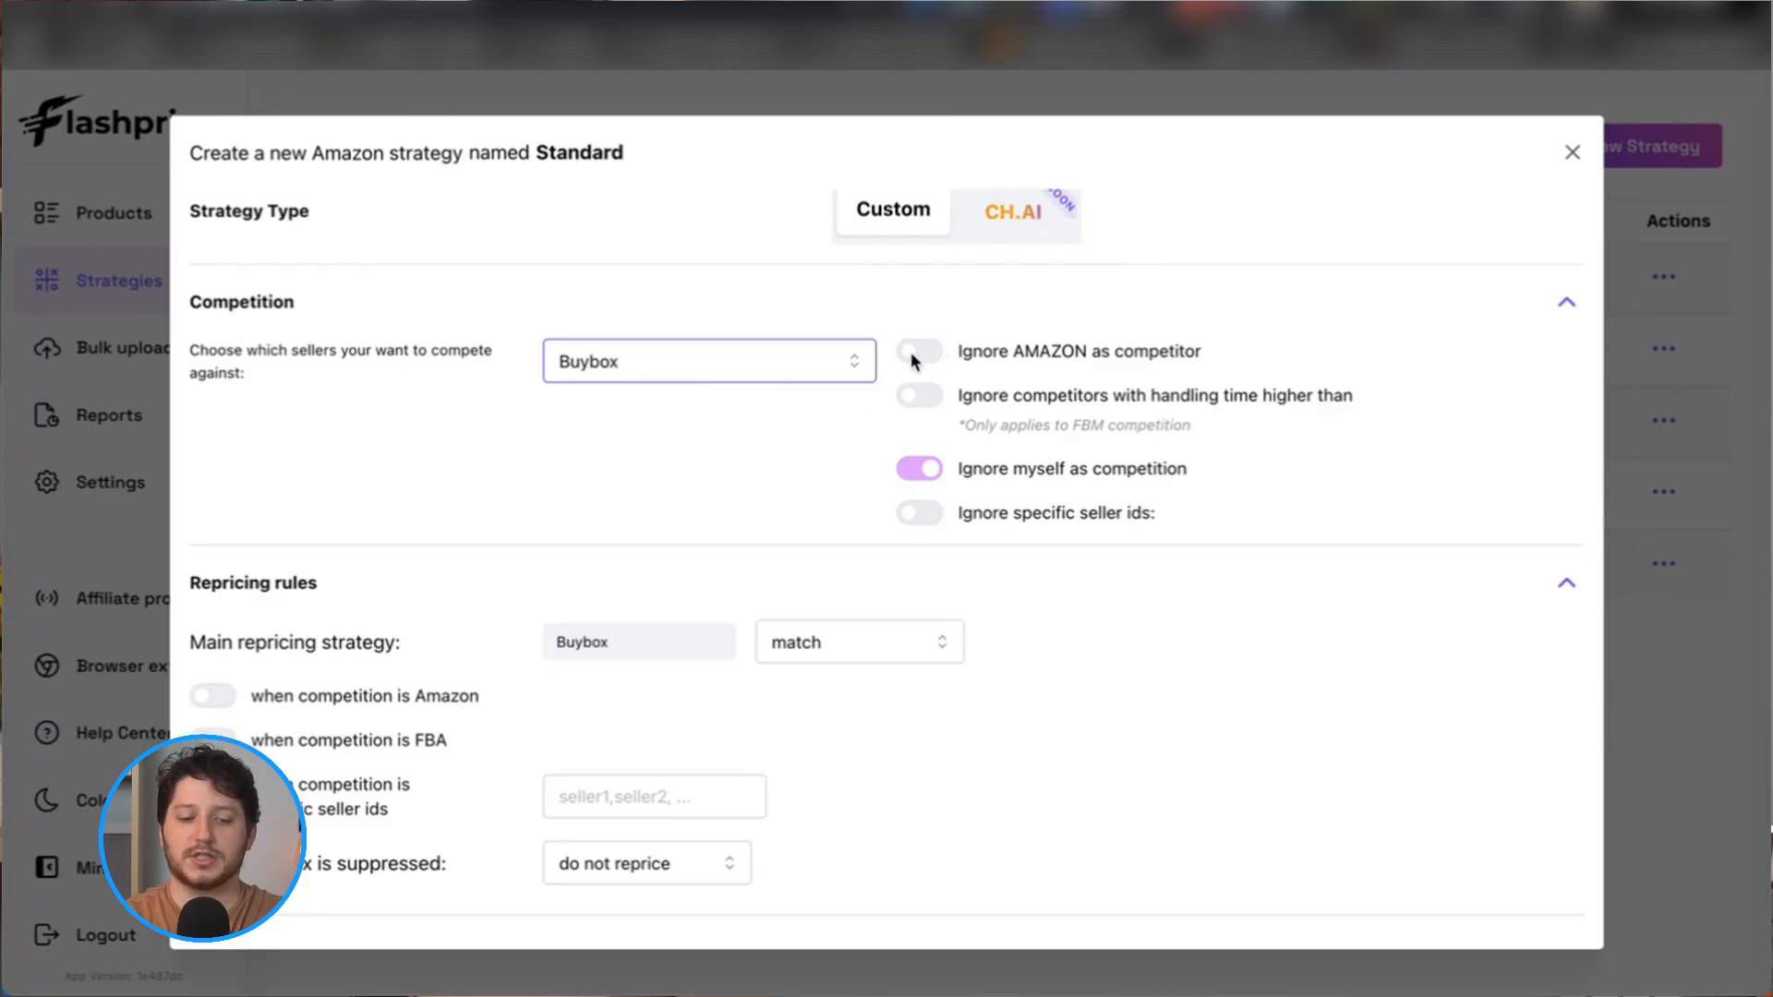
Try the options for ignoring Amazon, competitors with handling time above 3 days, and specific seller IDs
click(920, 324)
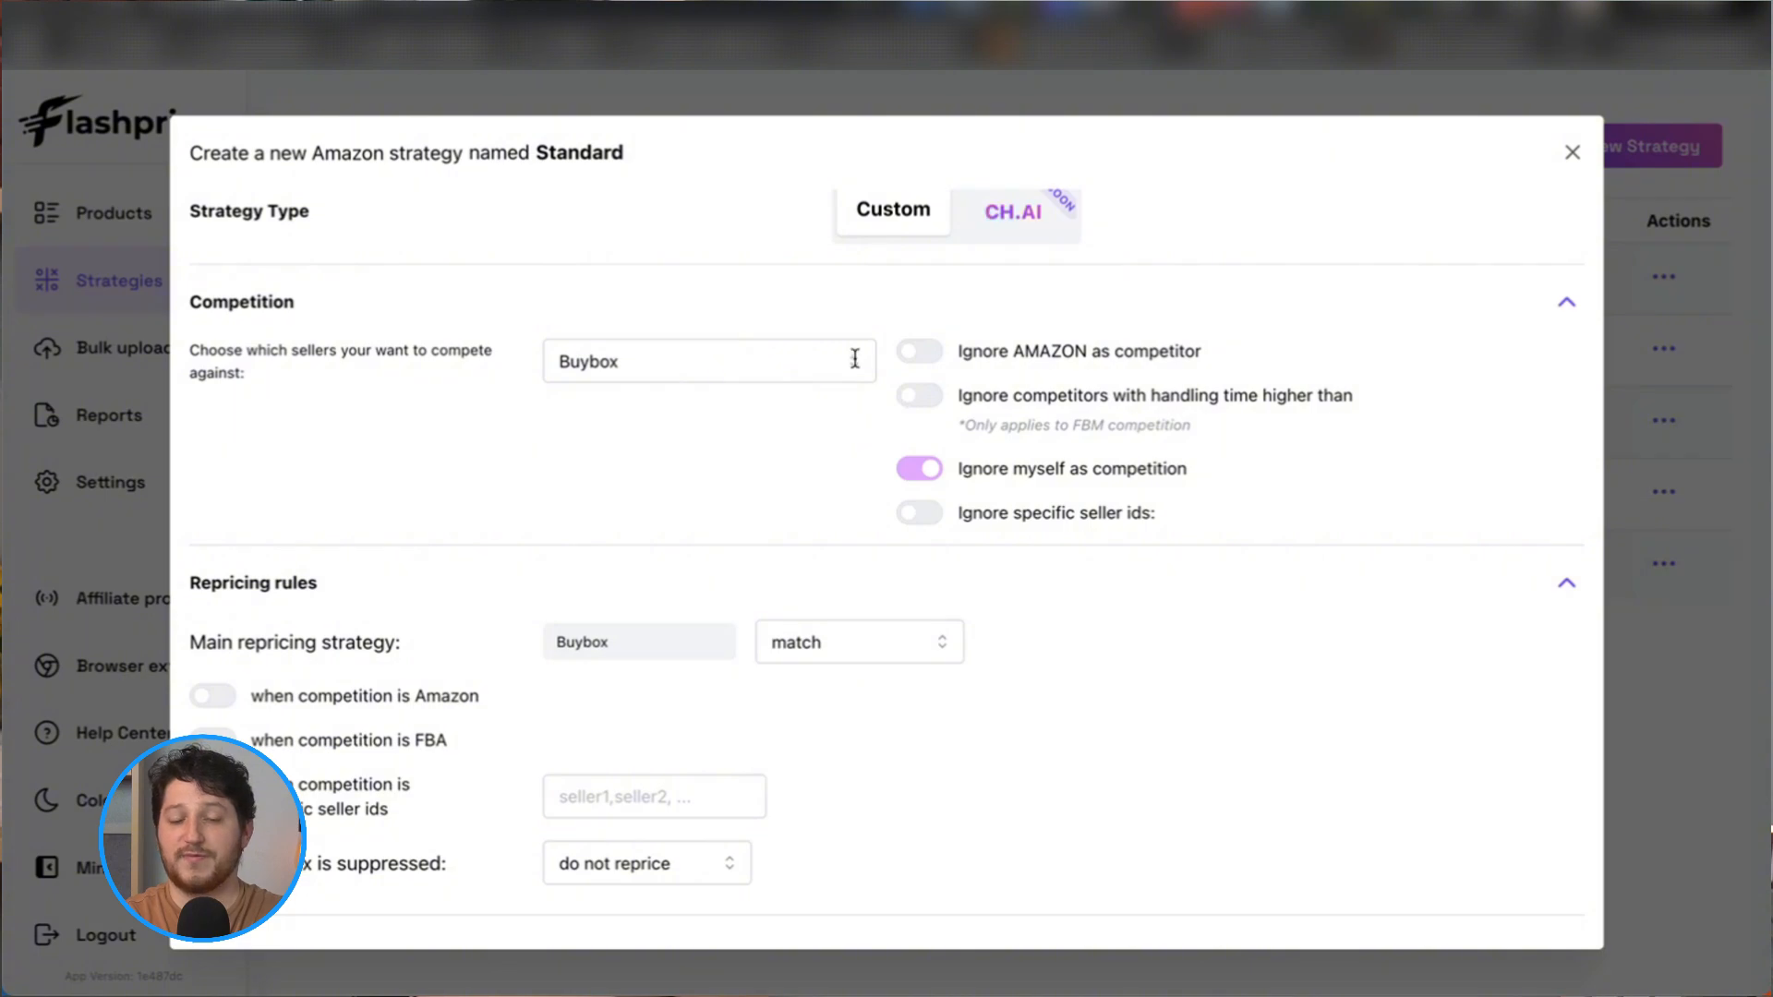
click(919, 397)
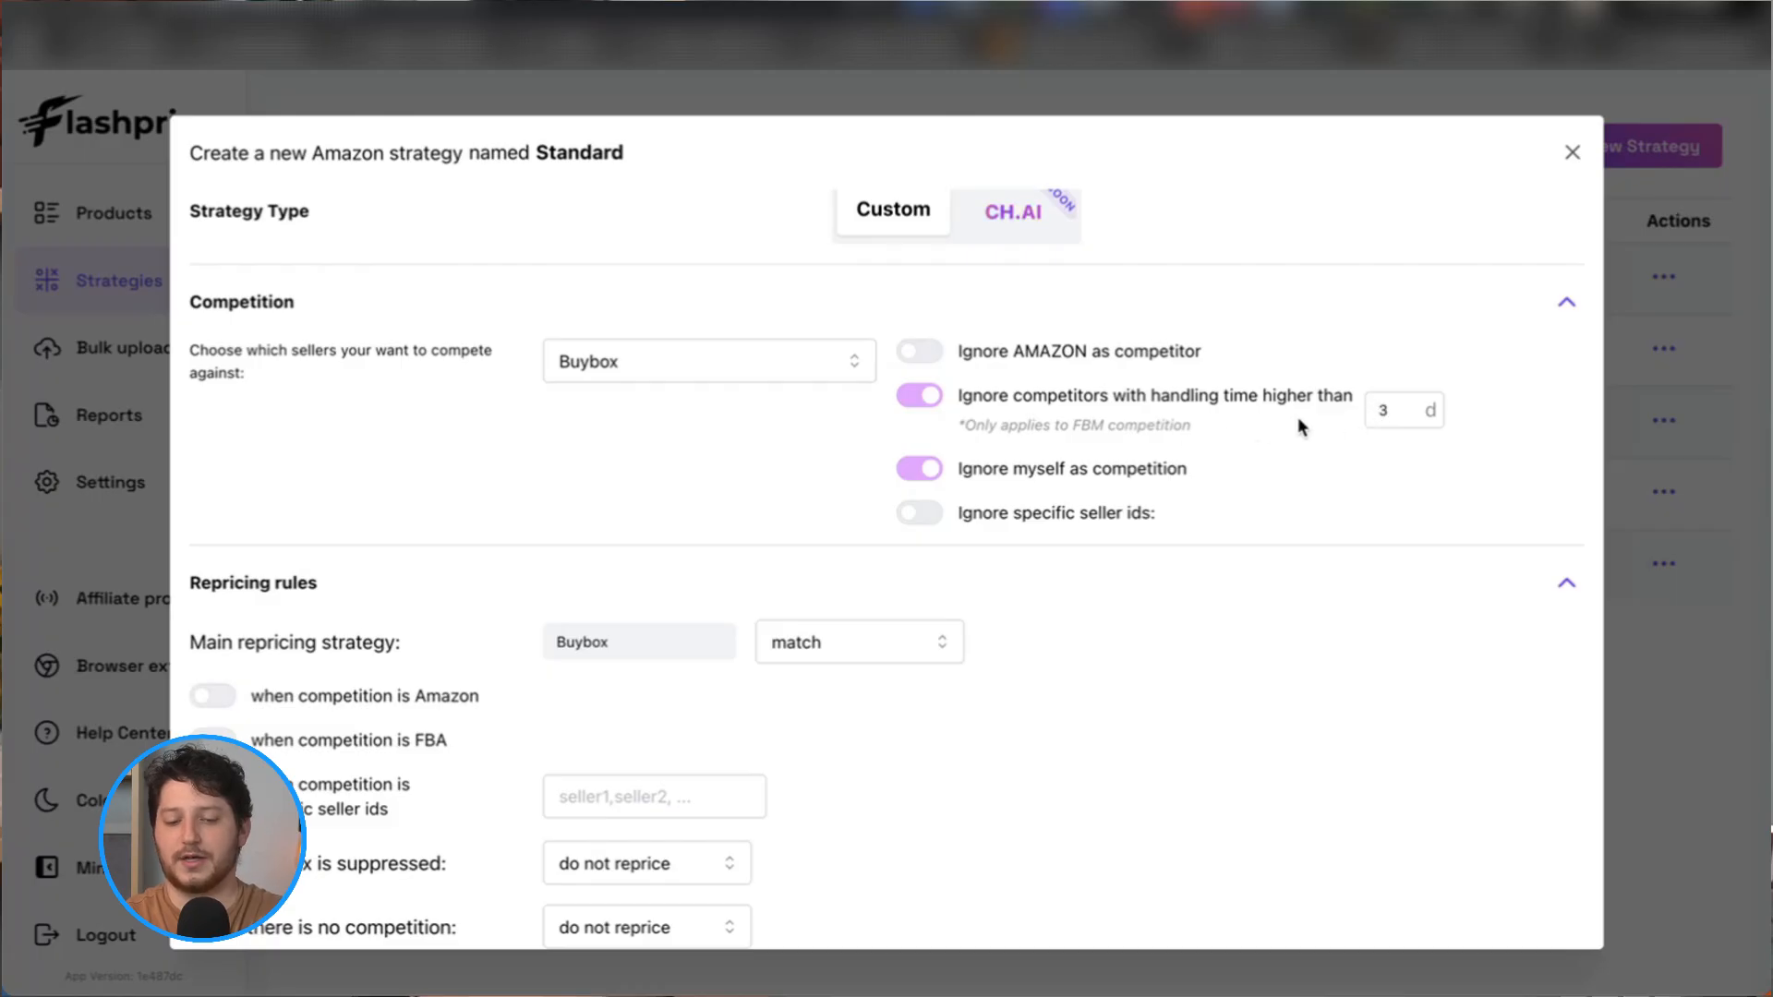
click(941, 516)
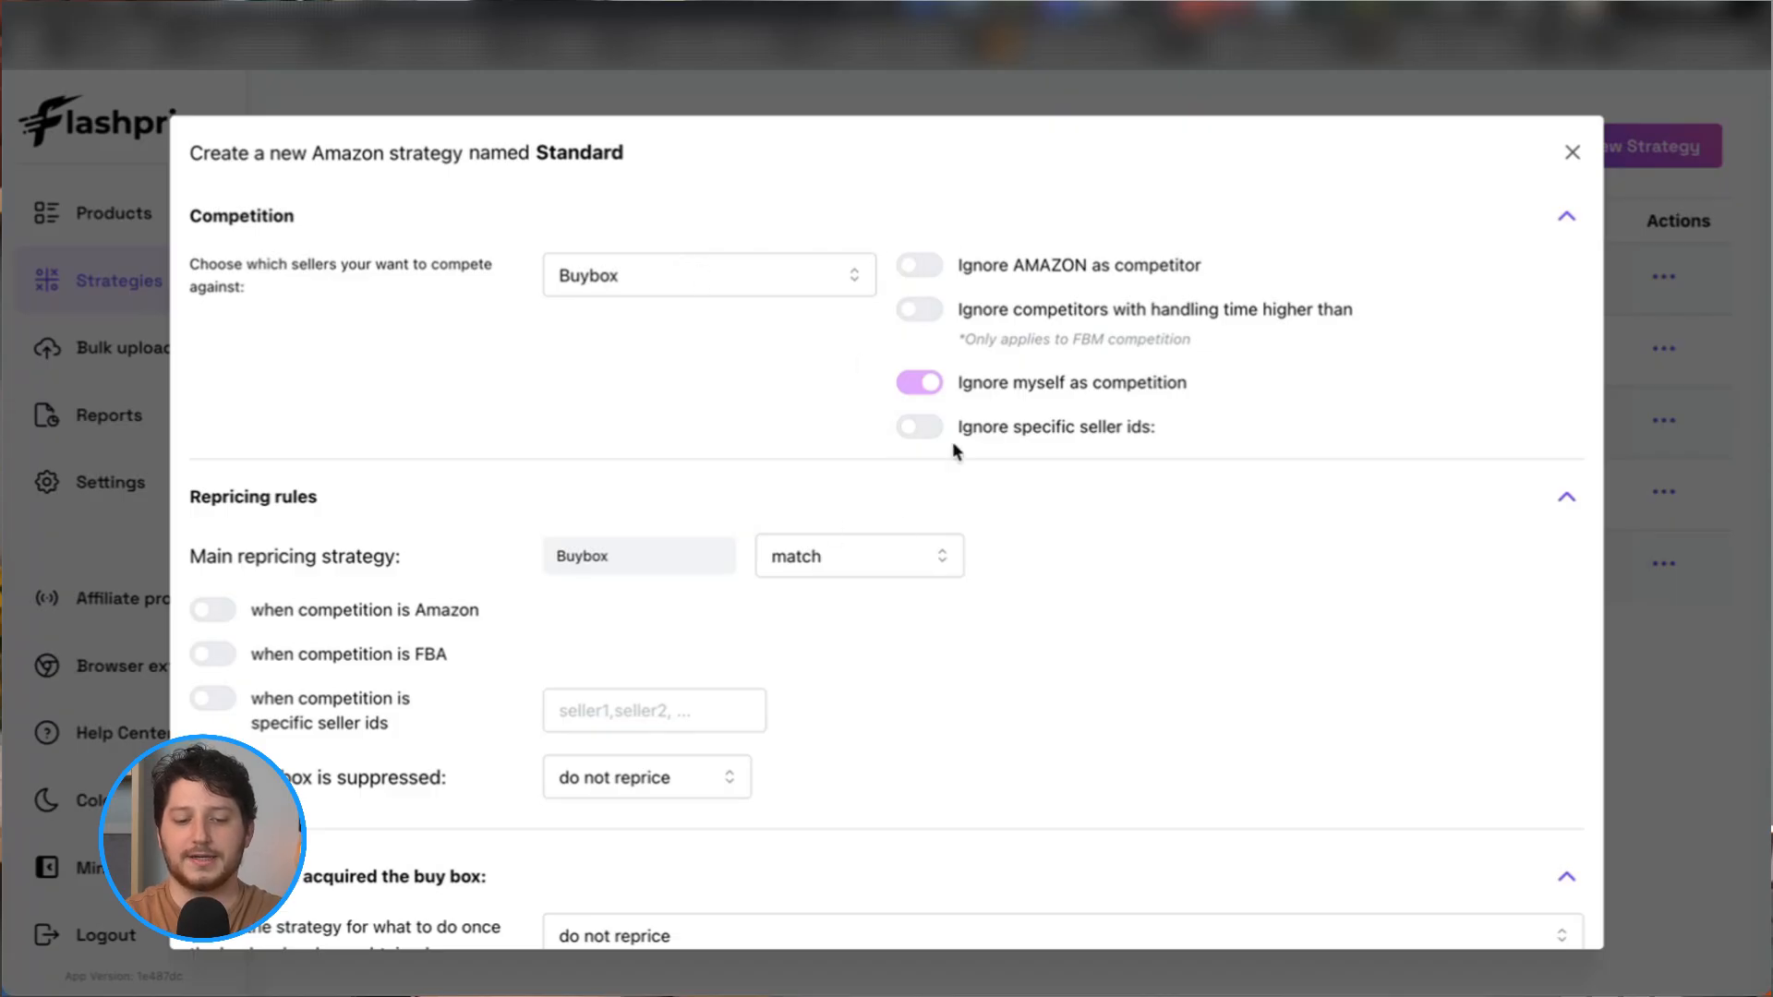
Try subtract as the main repricing strategy against the Buybox in the repricing rules
scroll(818, 460, down, 5)
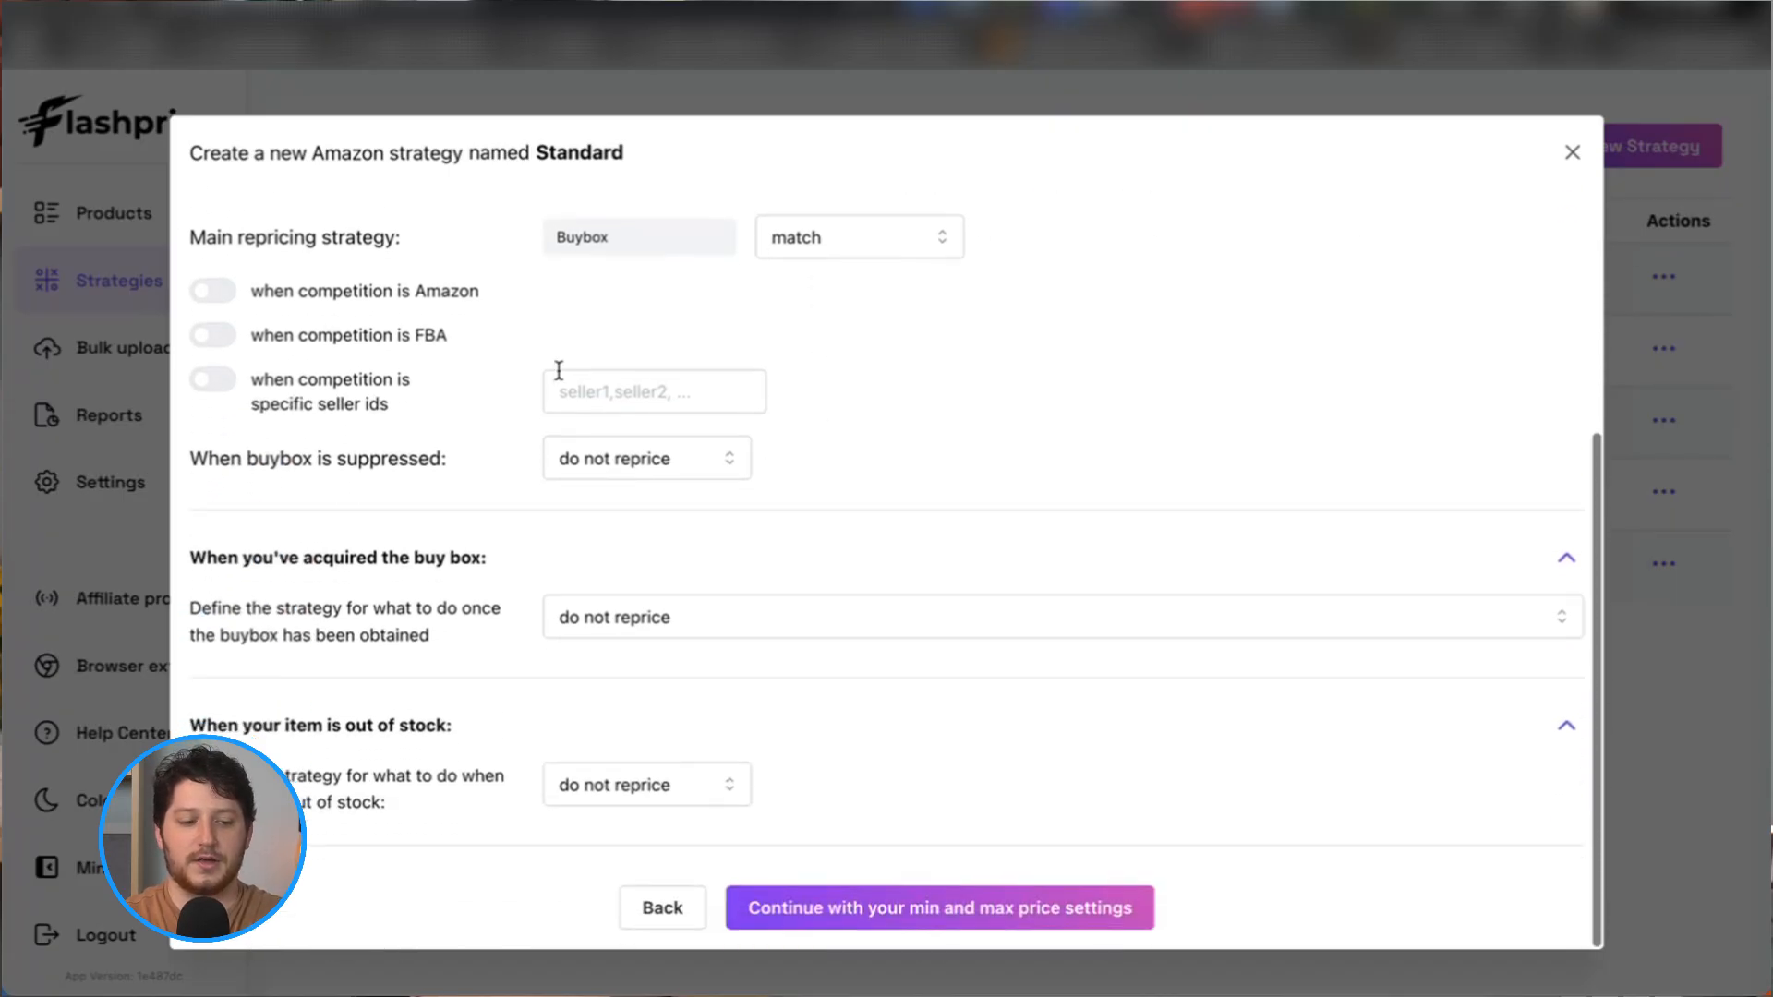
scroll(533, 367, up, 1)
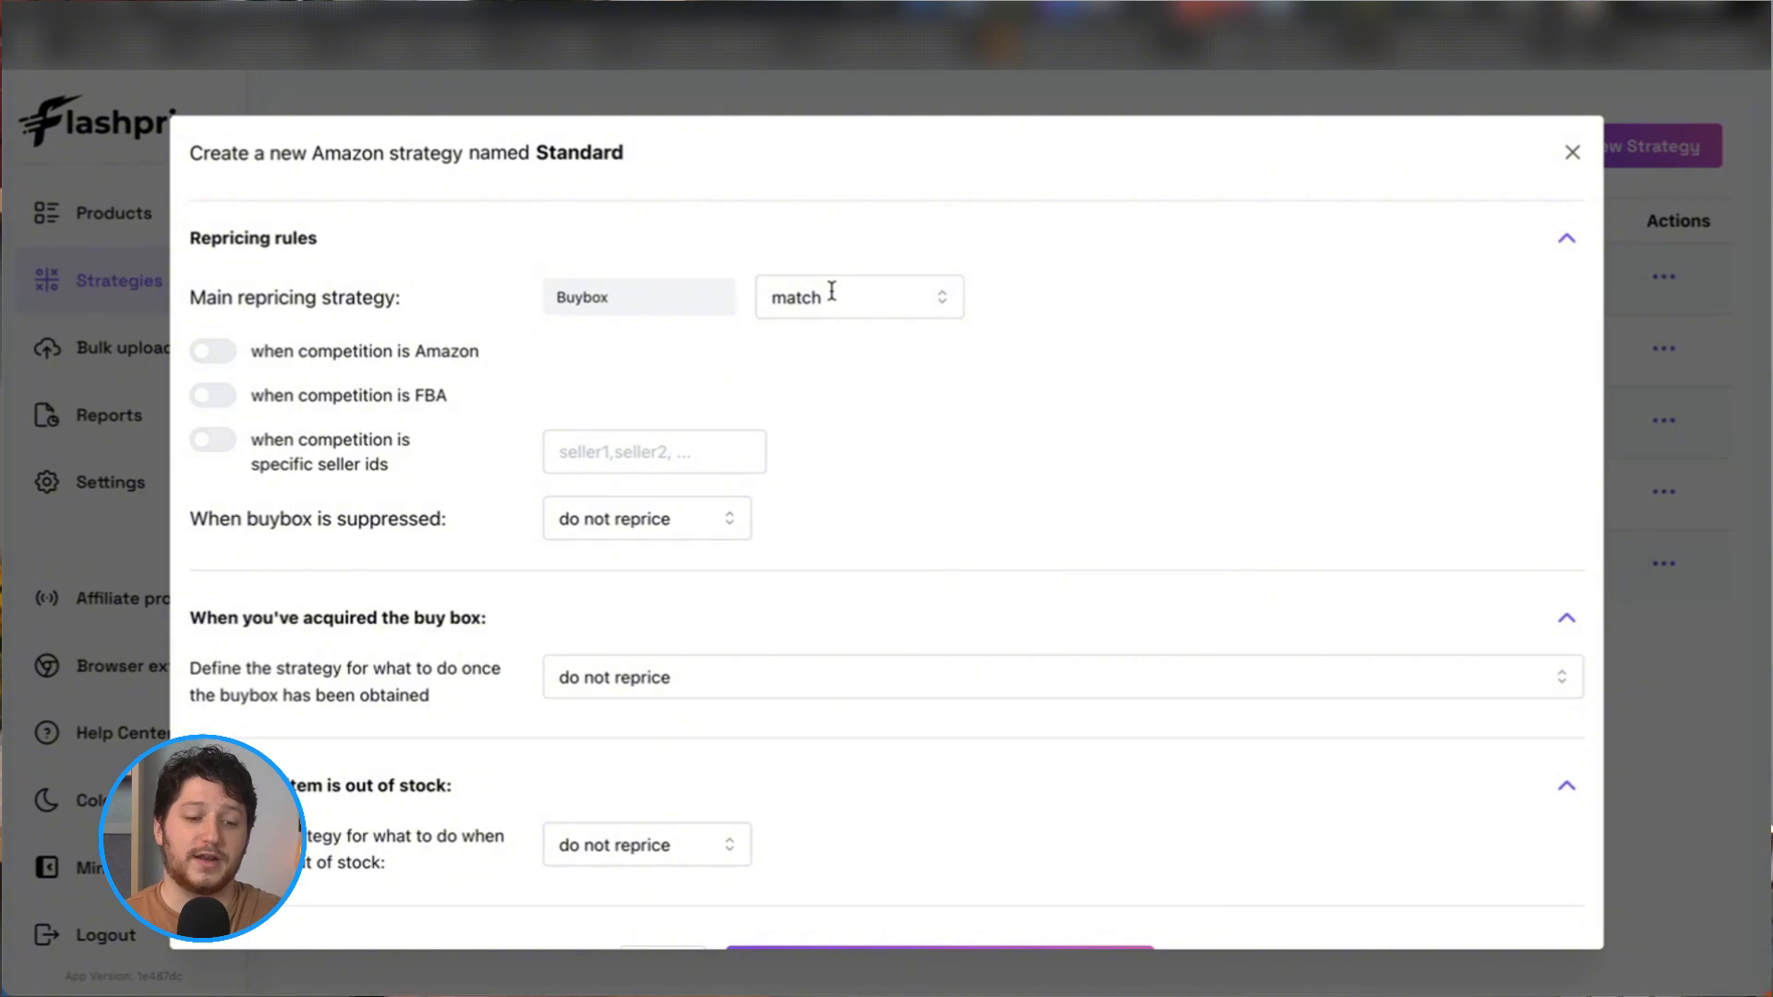
click(941, 296)
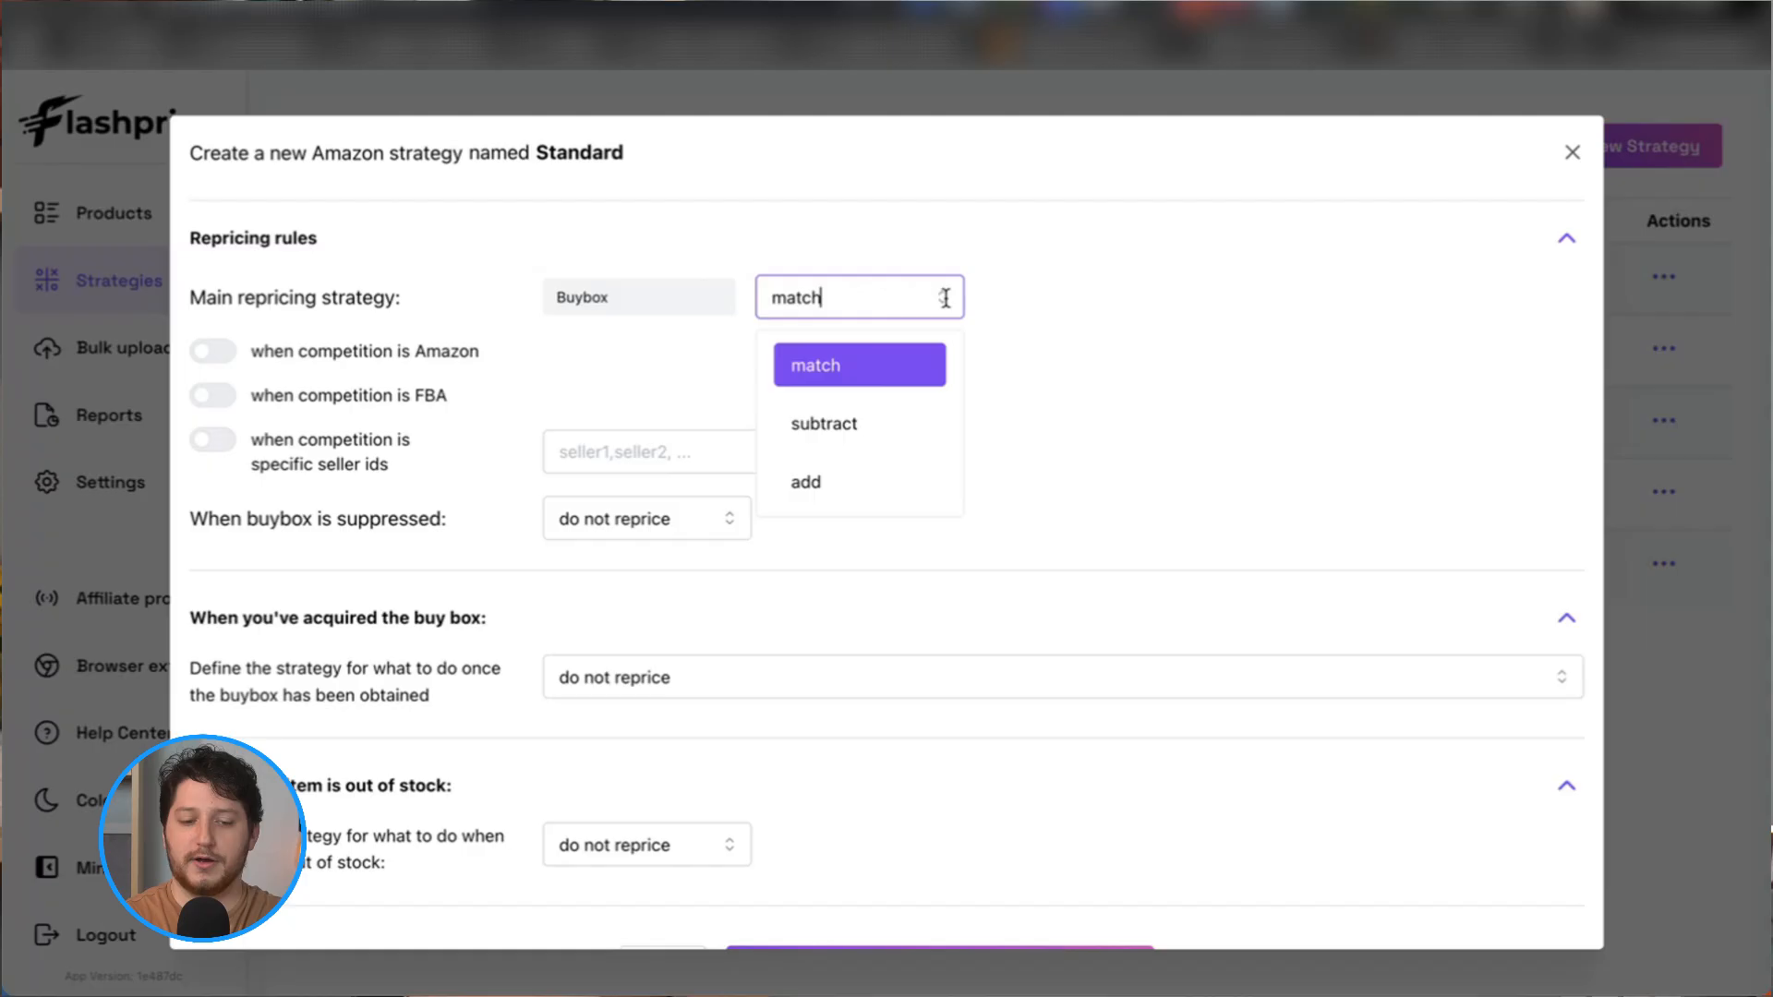
click(855, 425)
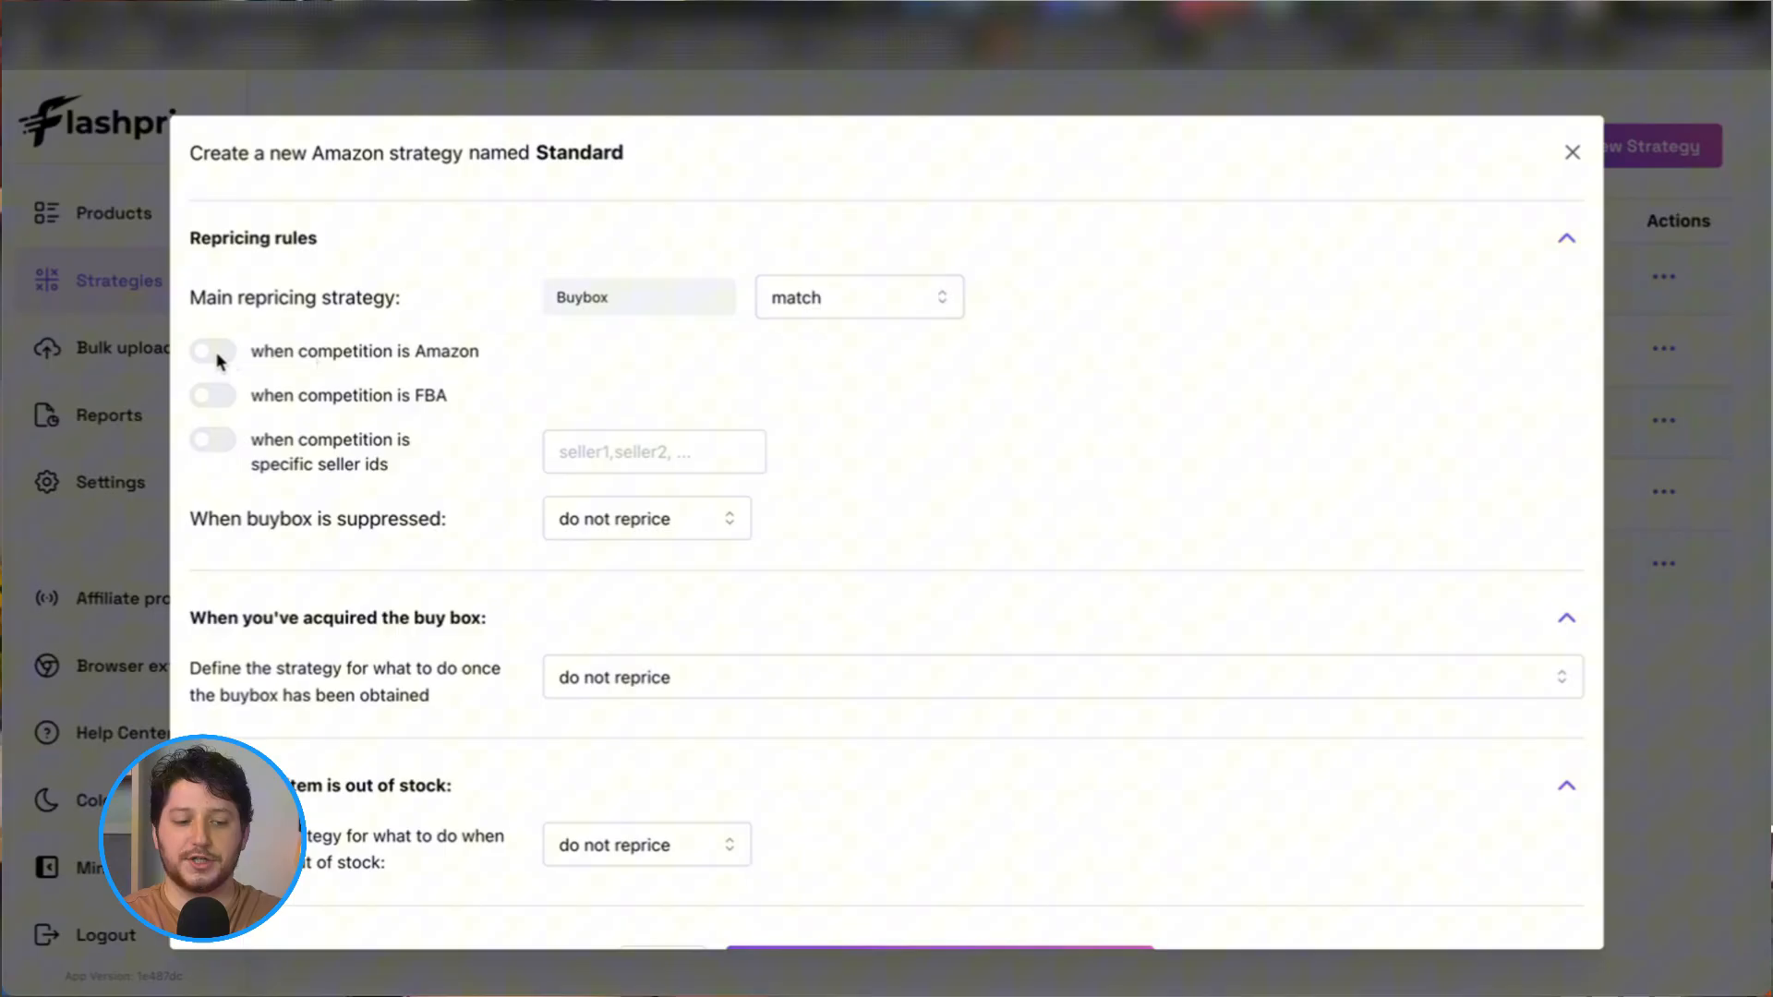
Enable the repricing rule for when the competition is Amazon and set it to subtract $1
click(218, 357)
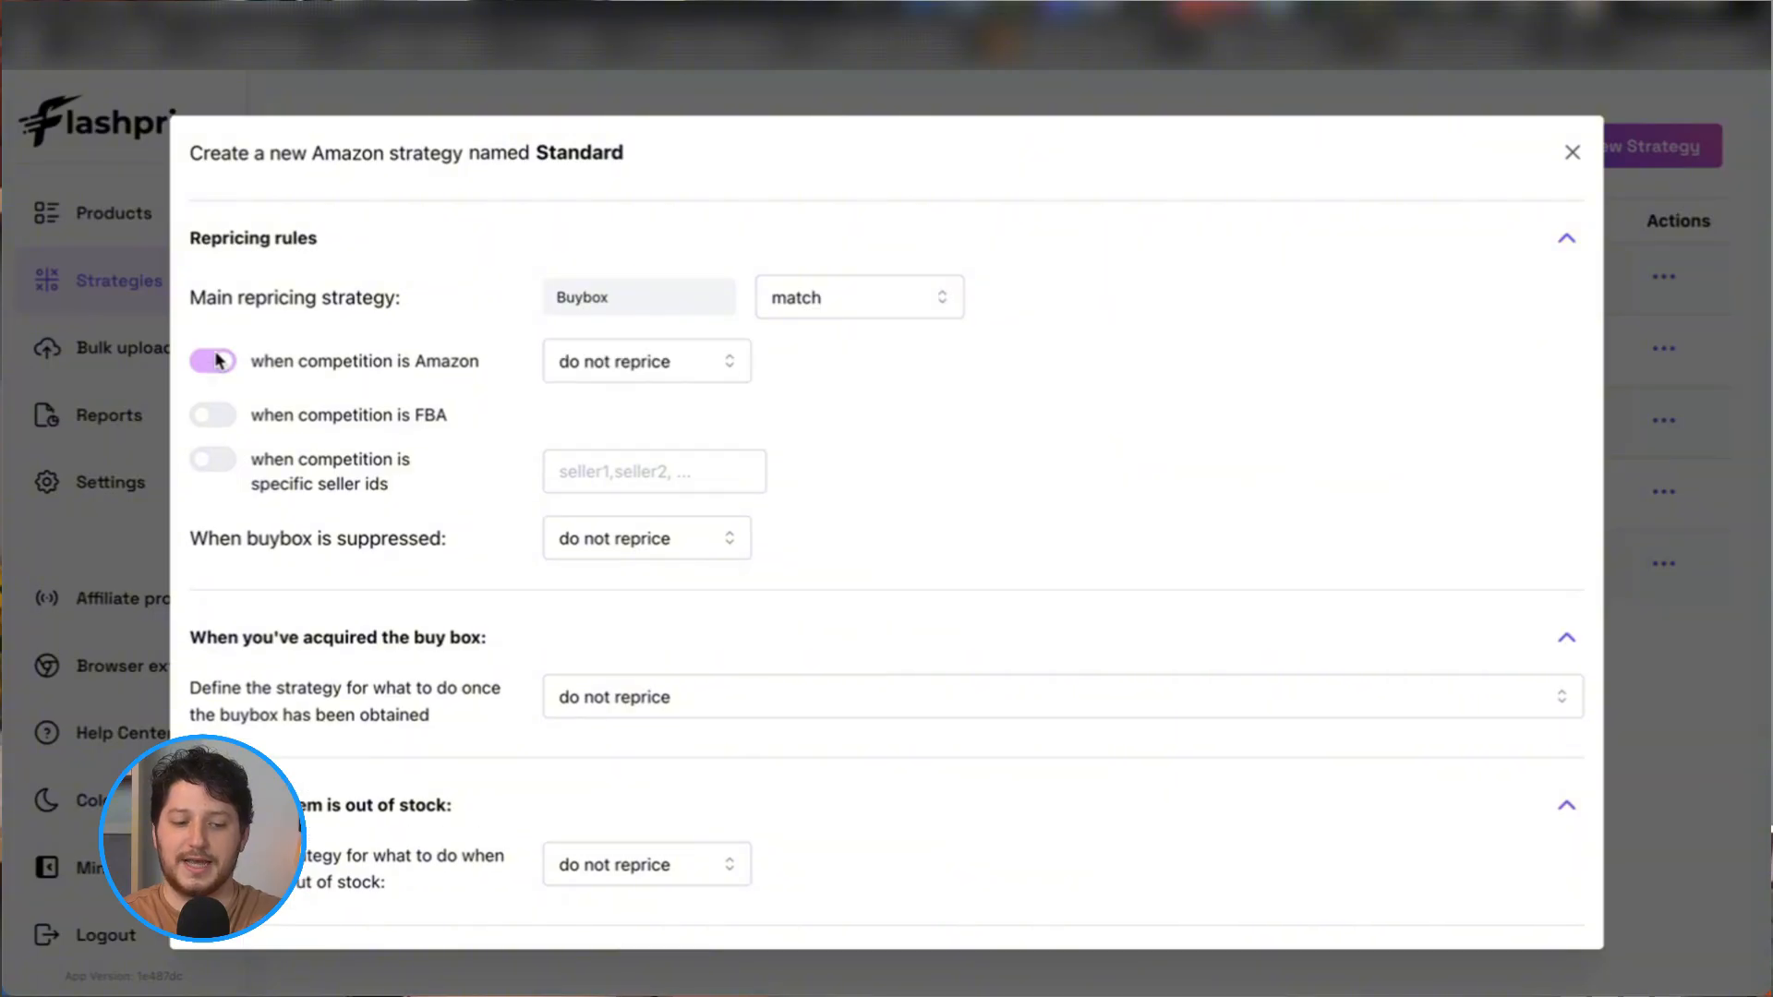
click(729, 360)
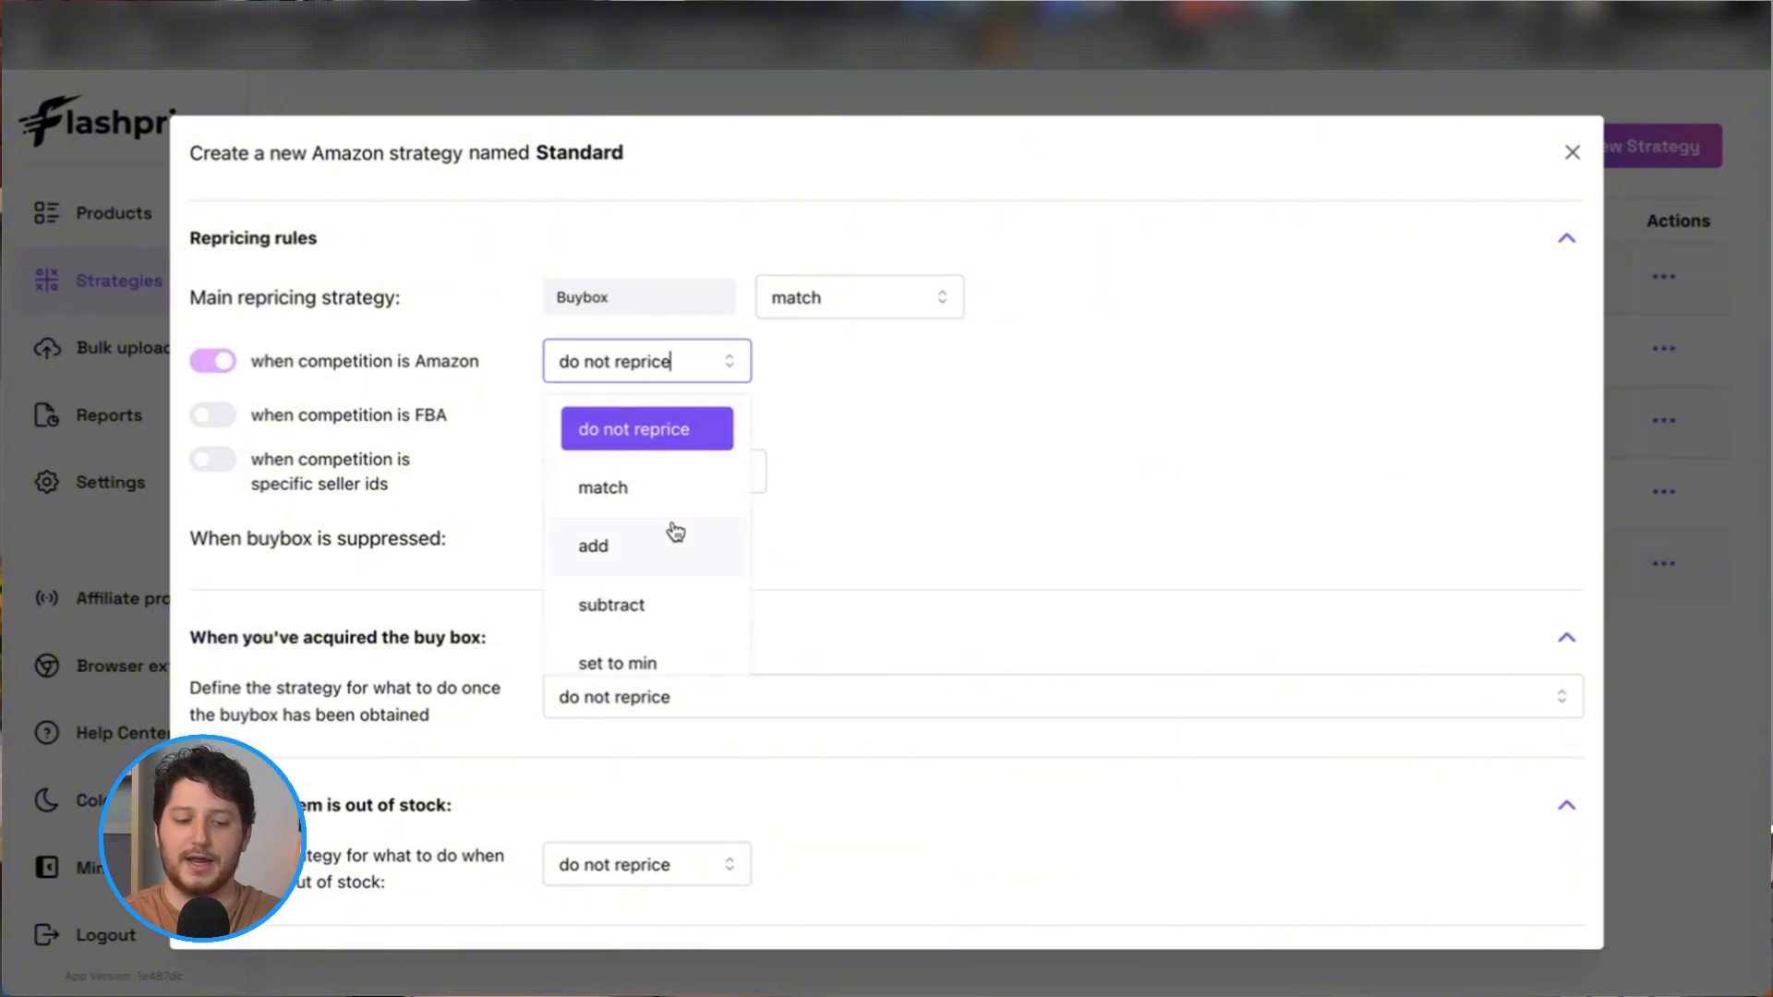
click(646, 604)
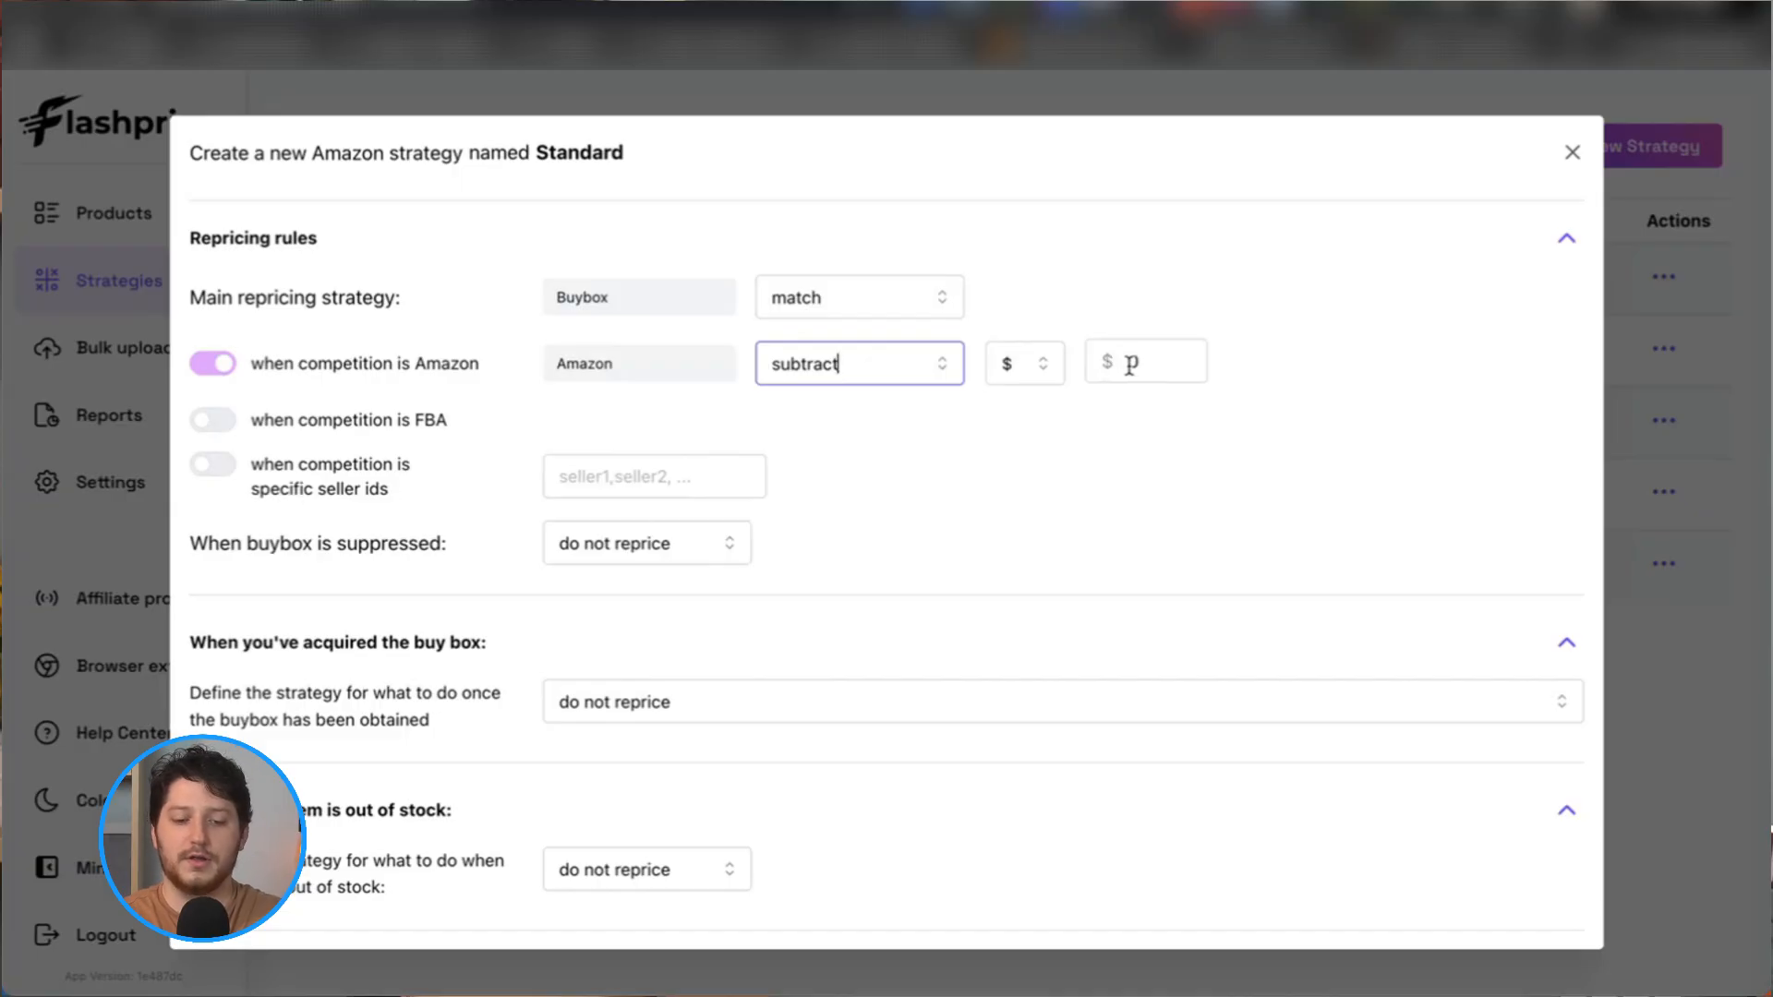
click(1128, 365)
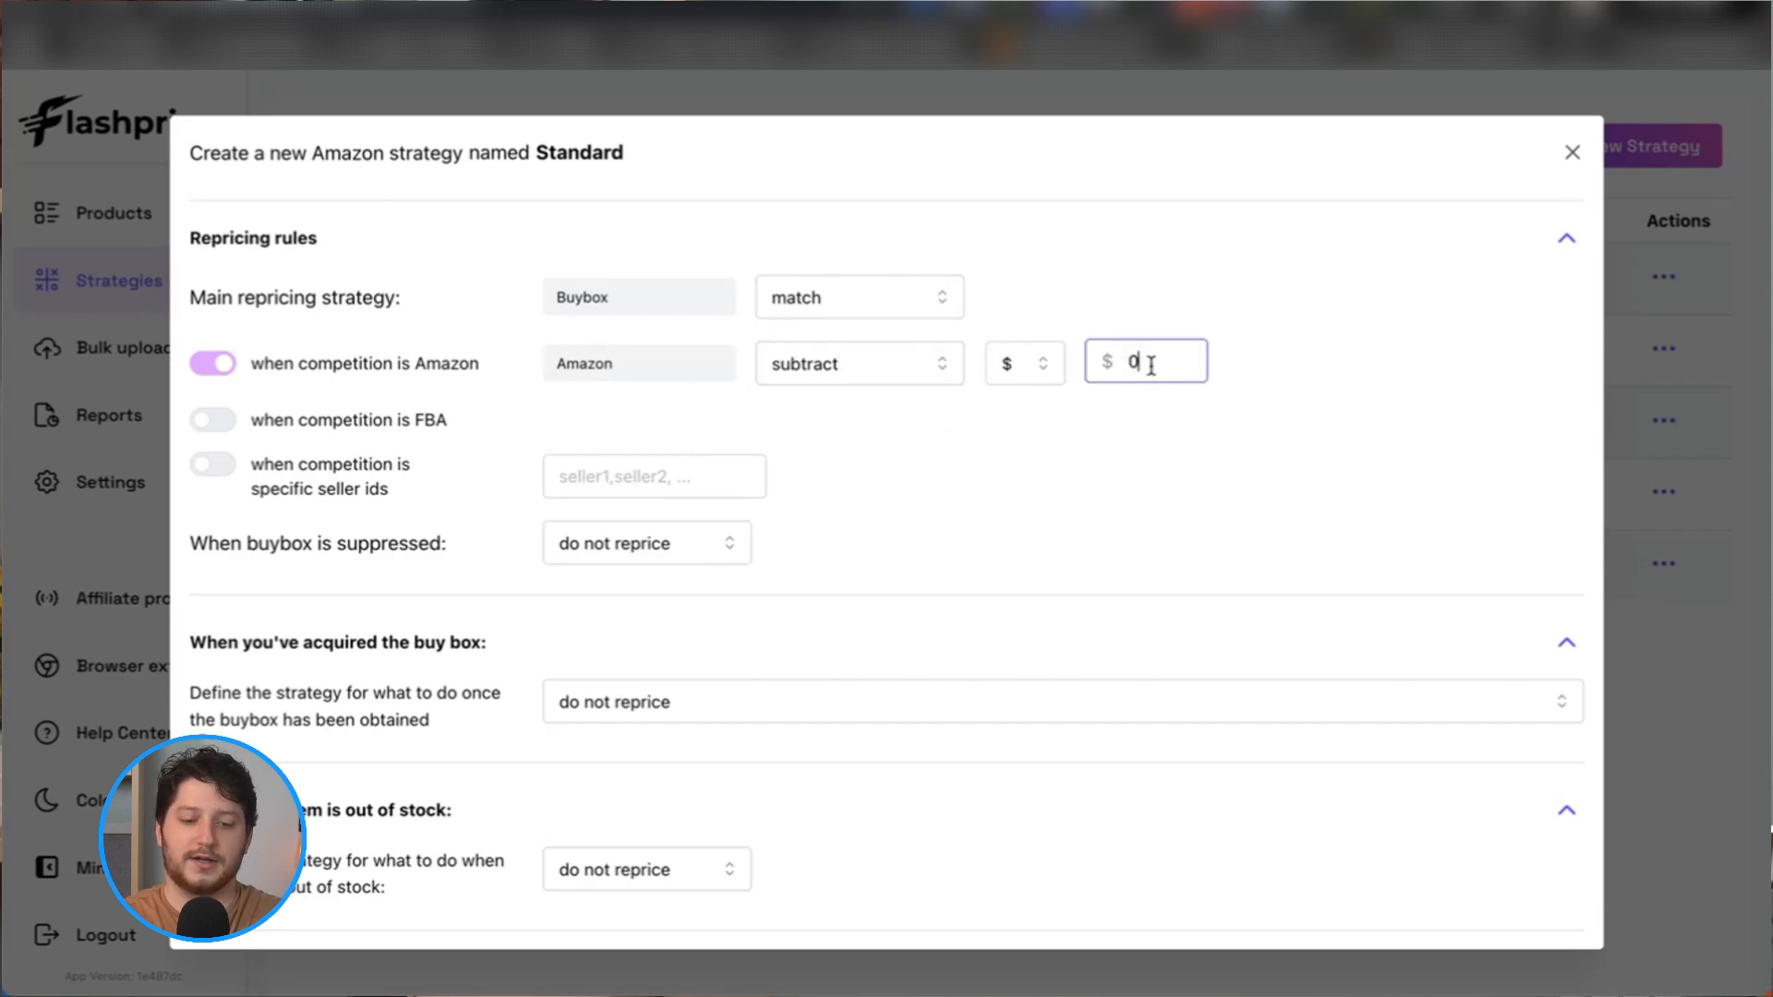
text(1)
click(1116, 455)
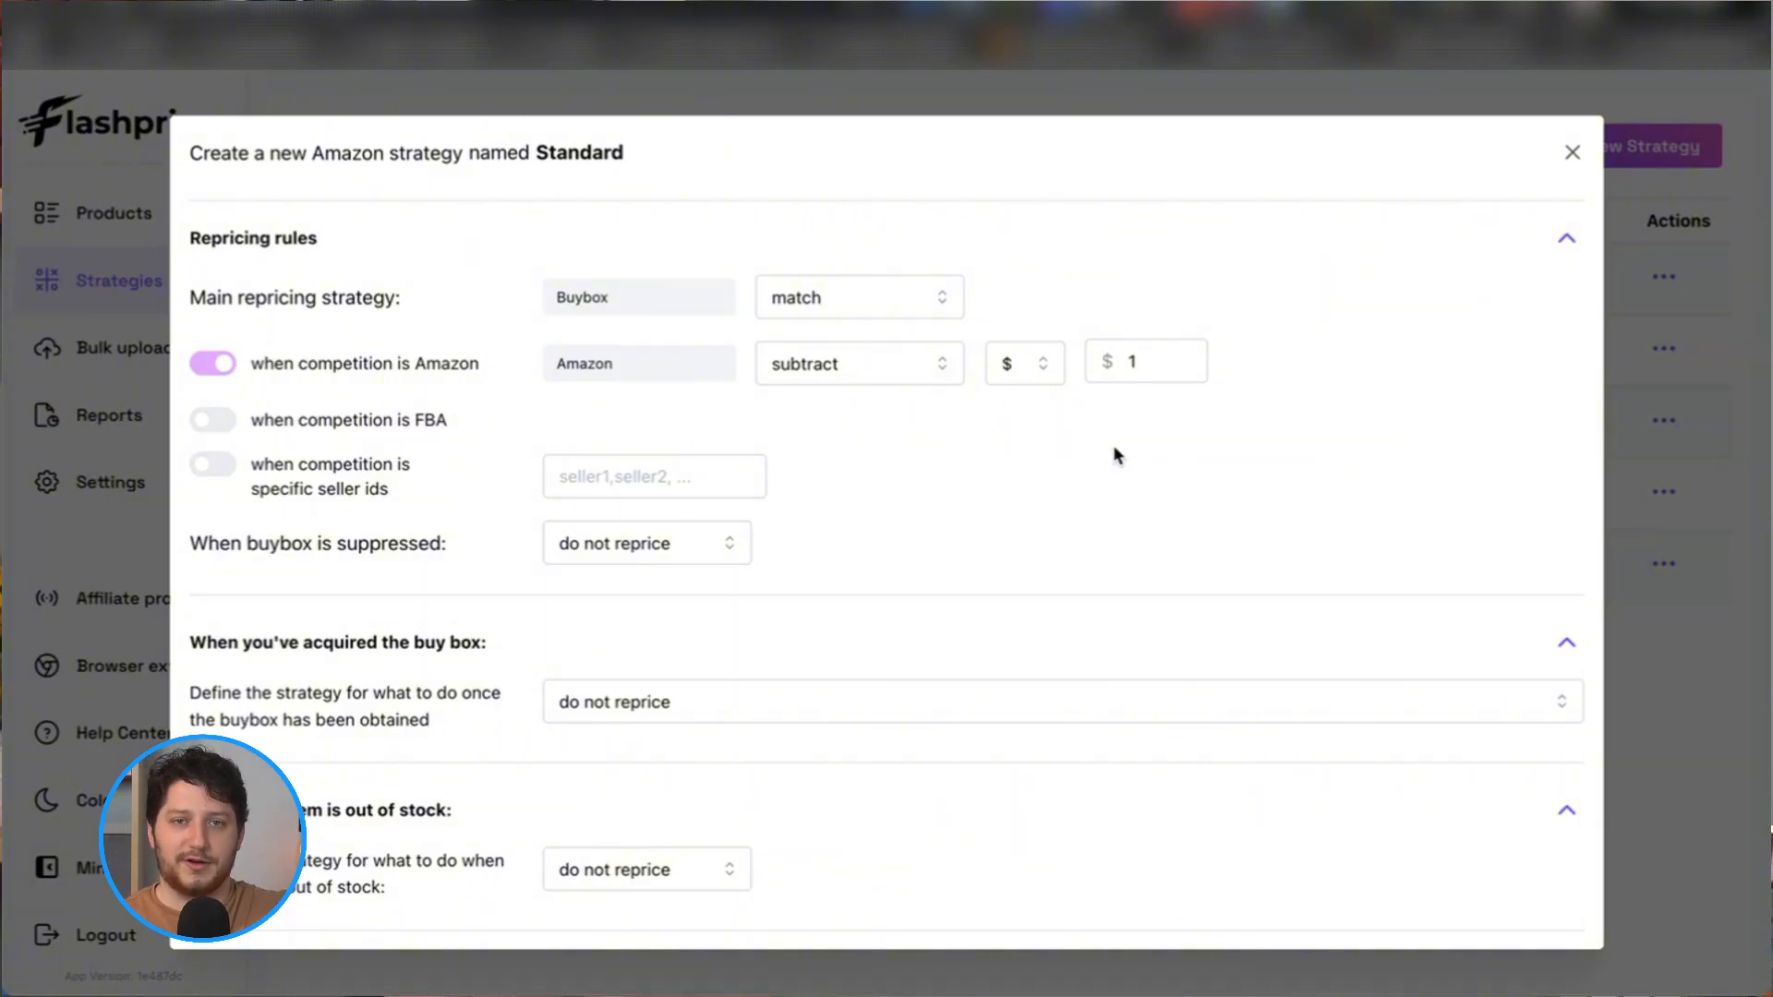
Enable the repricing rule for when the competition is FBA and set it to match
click(214, 420)
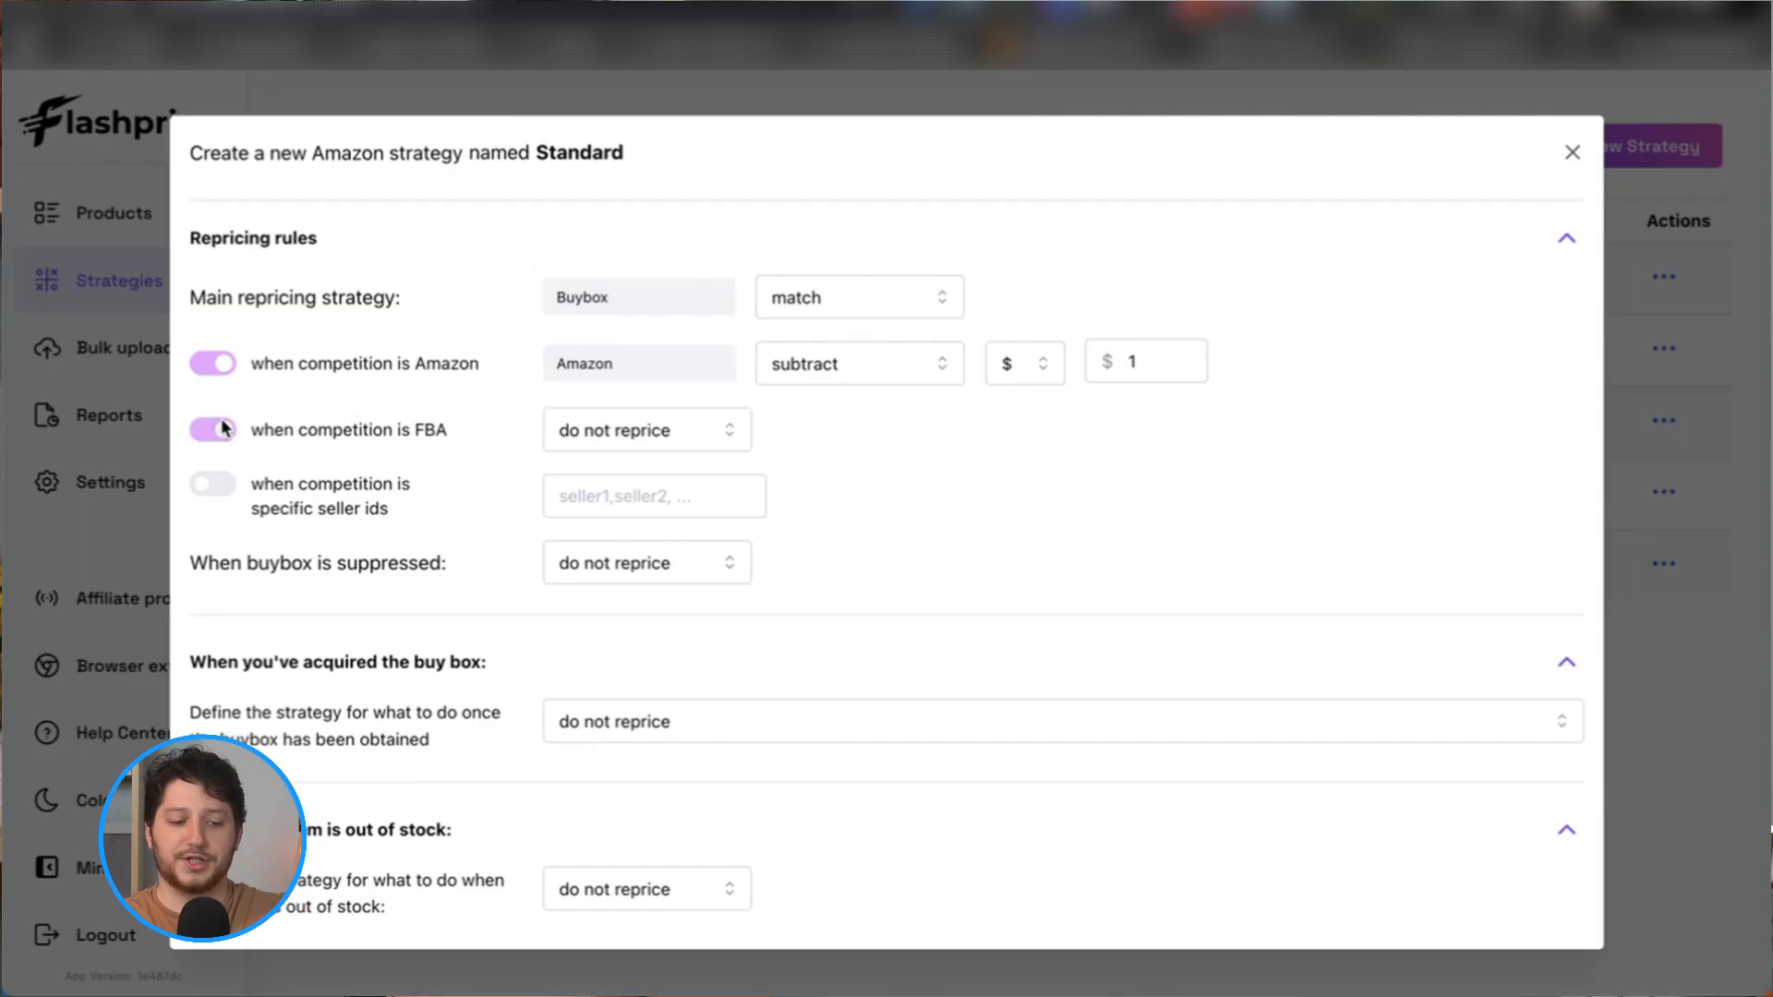
click(730, 429)
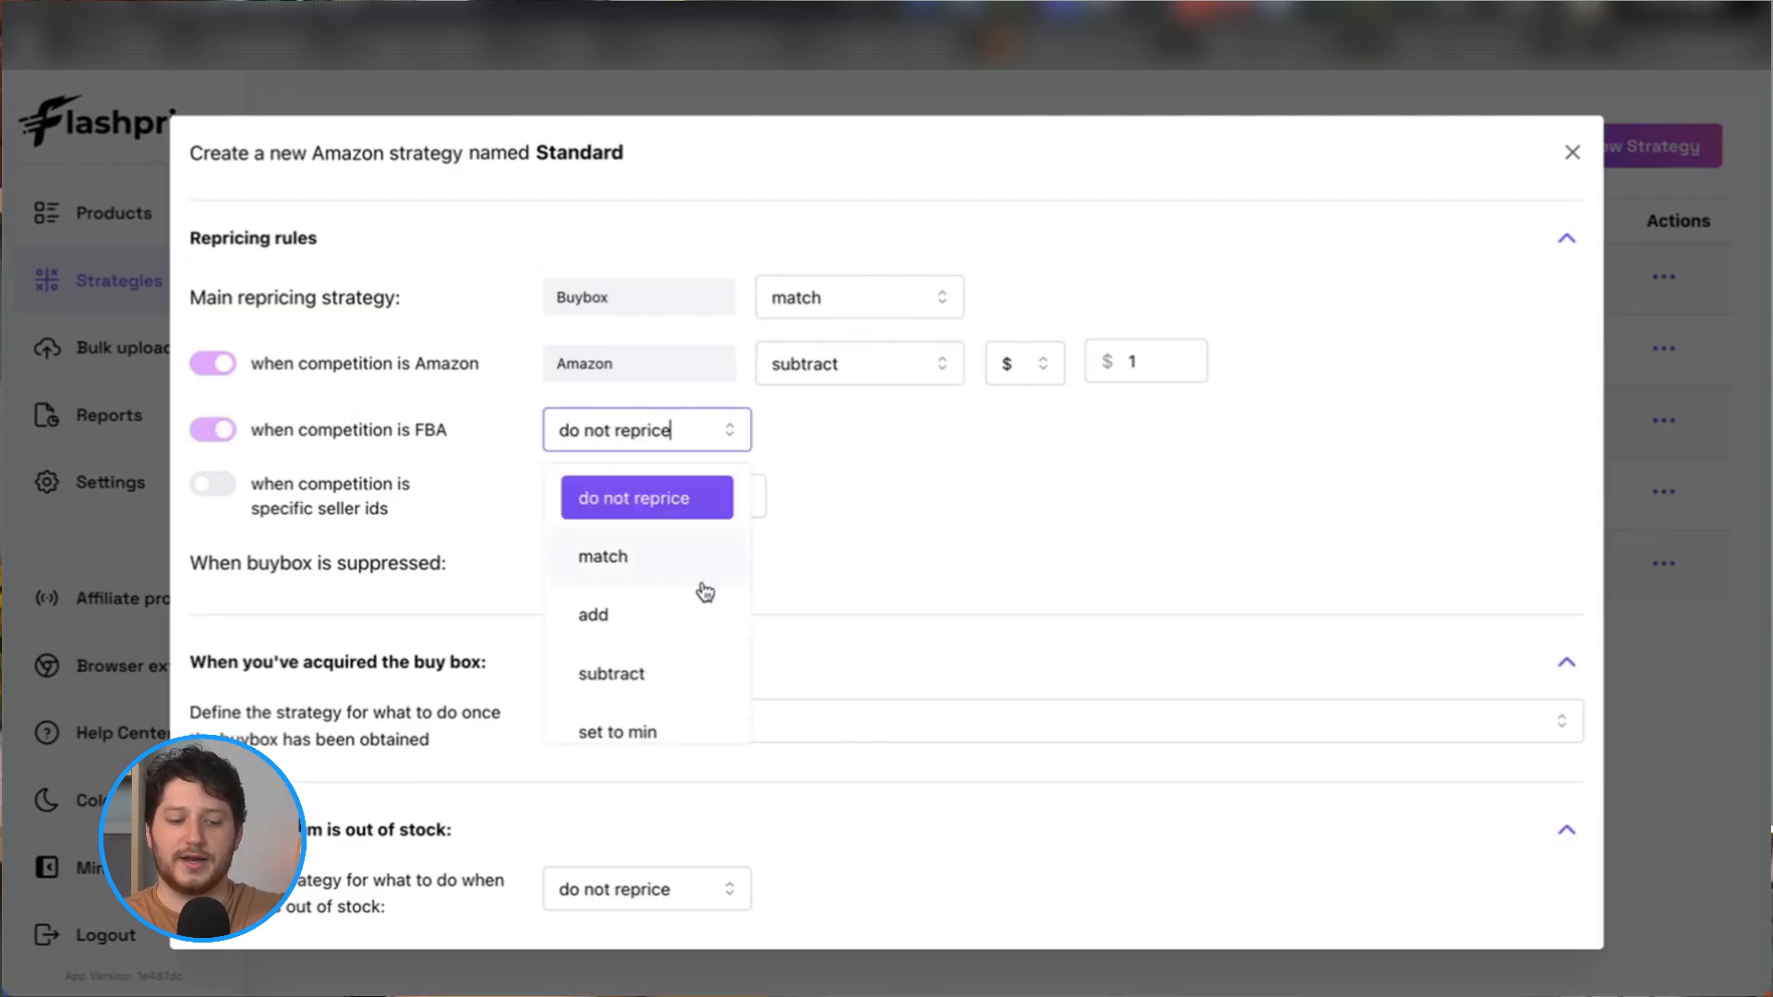
click(667, 566)
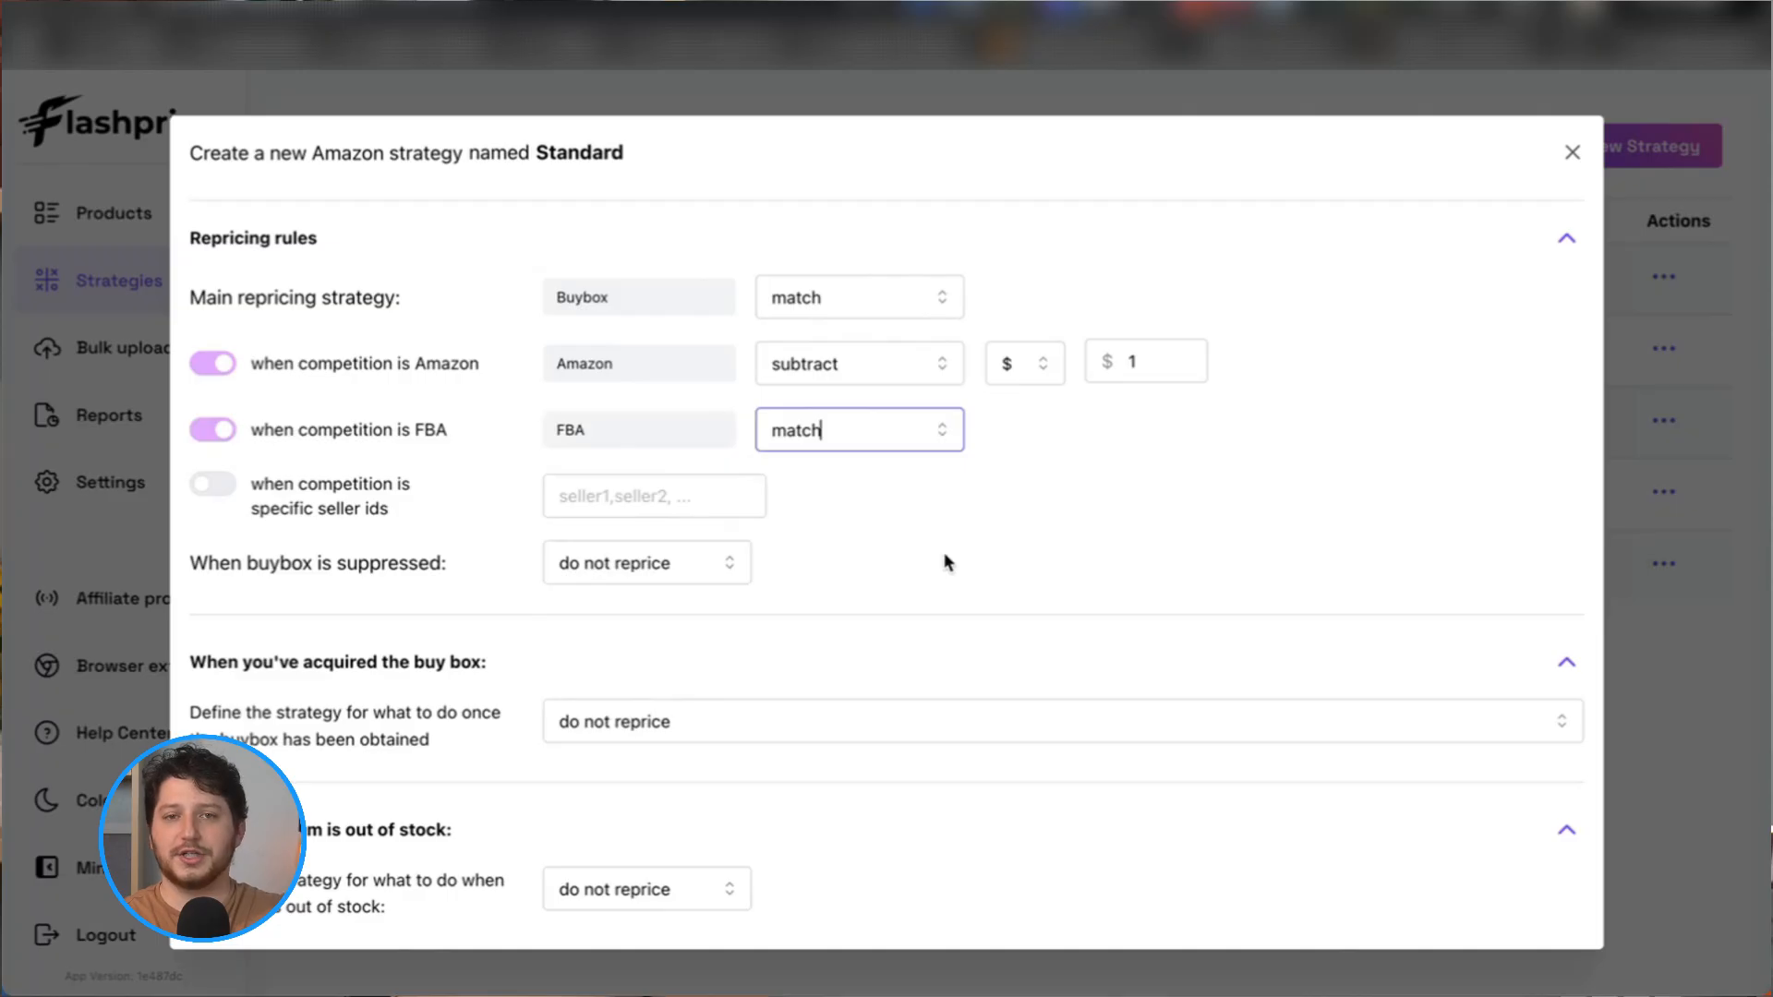
Review the choices of sellers to compete against and how the competition settings relate to the repricing rules
scroll(947, 561, up, 5)
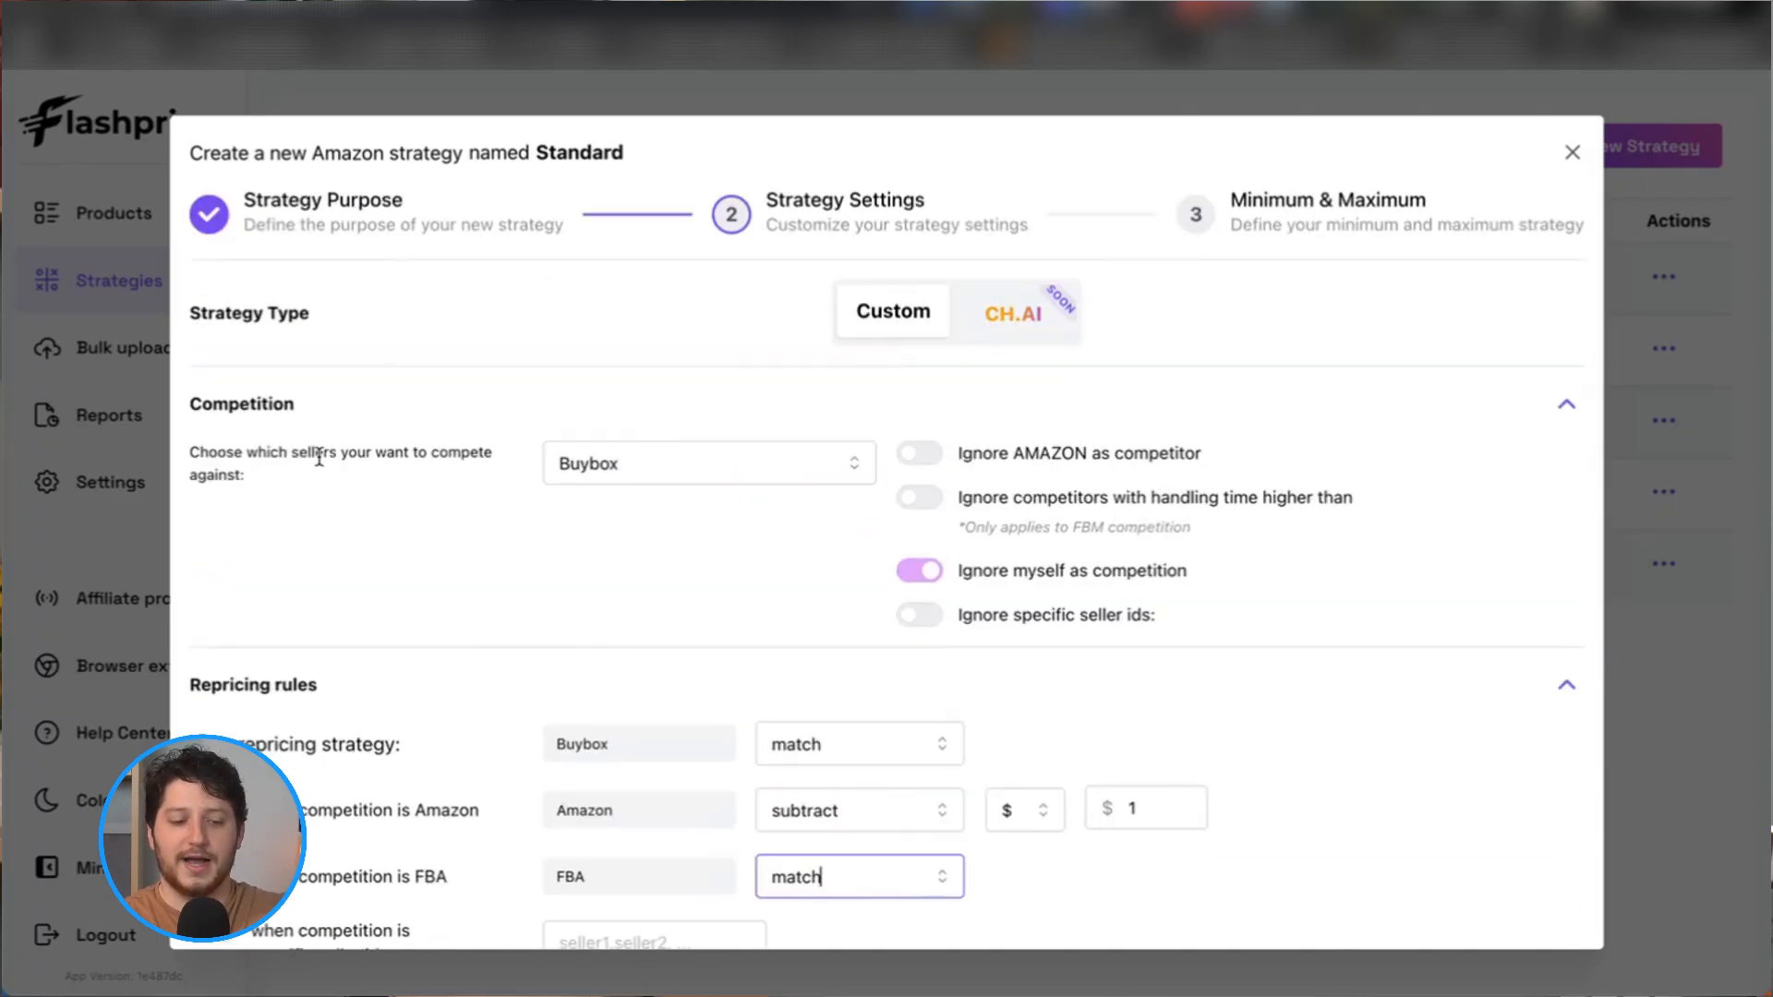
scroll(529, 490, down, 1)
scroll(778, 473, down, 3)
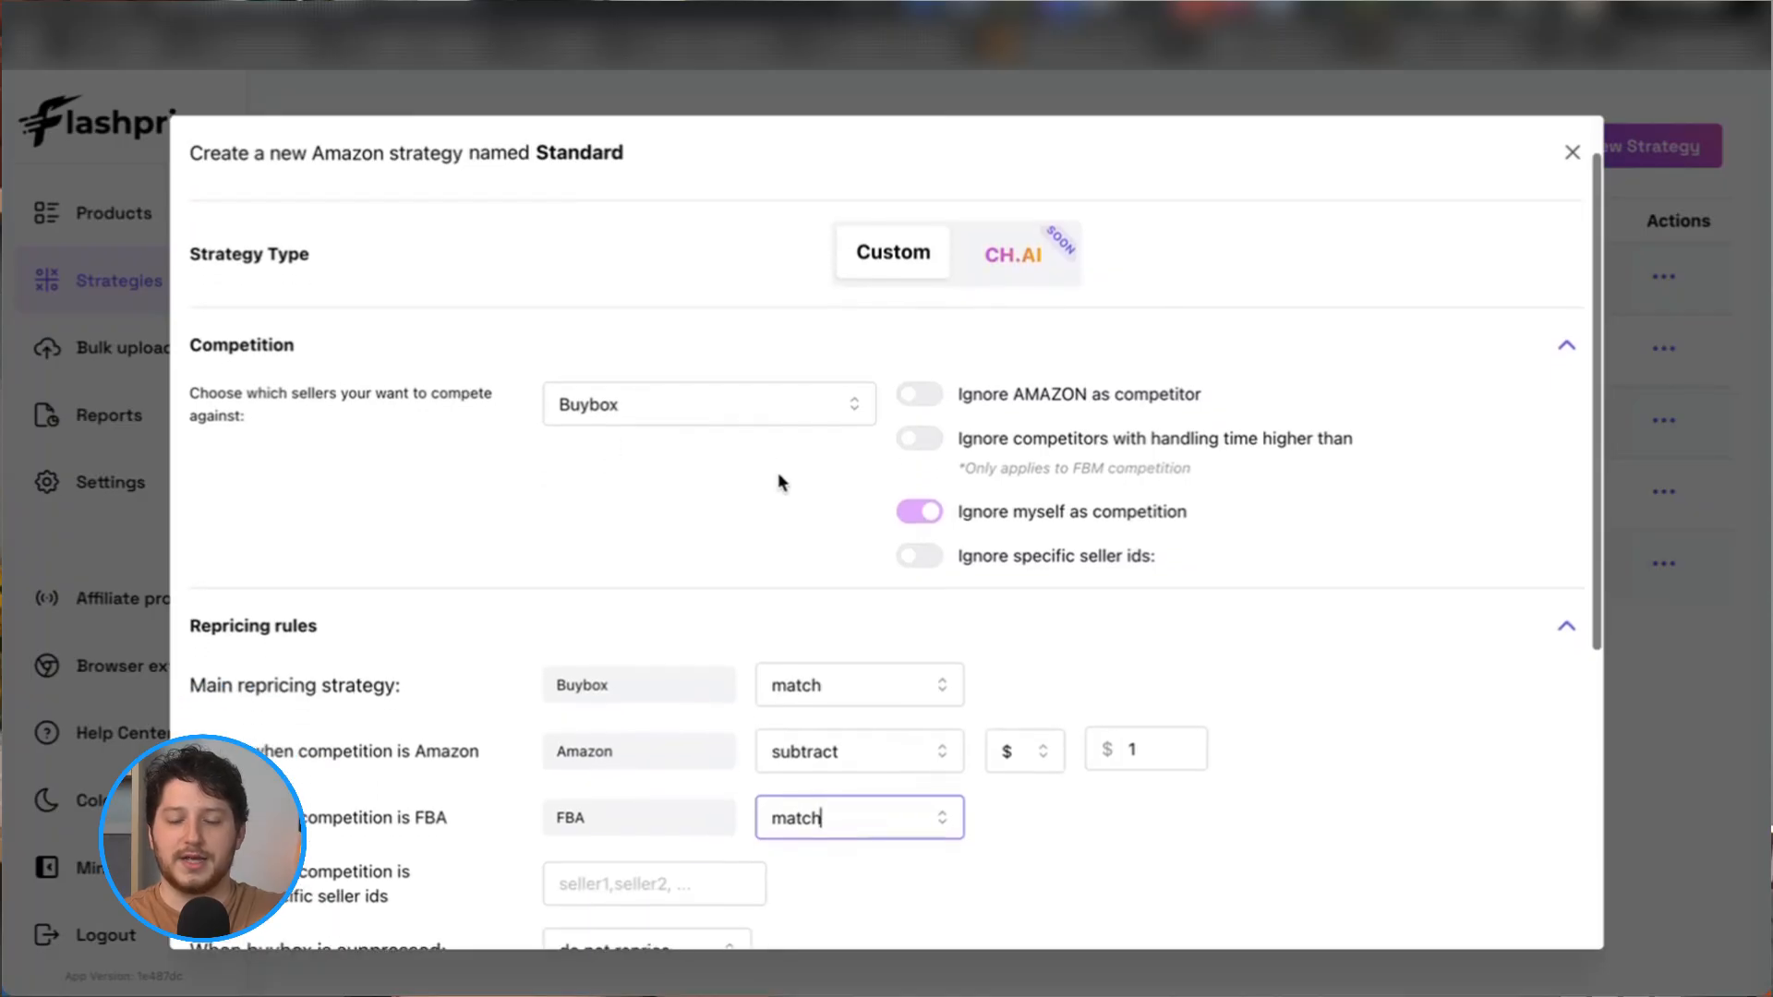
scroll(778, 472, up, 3)
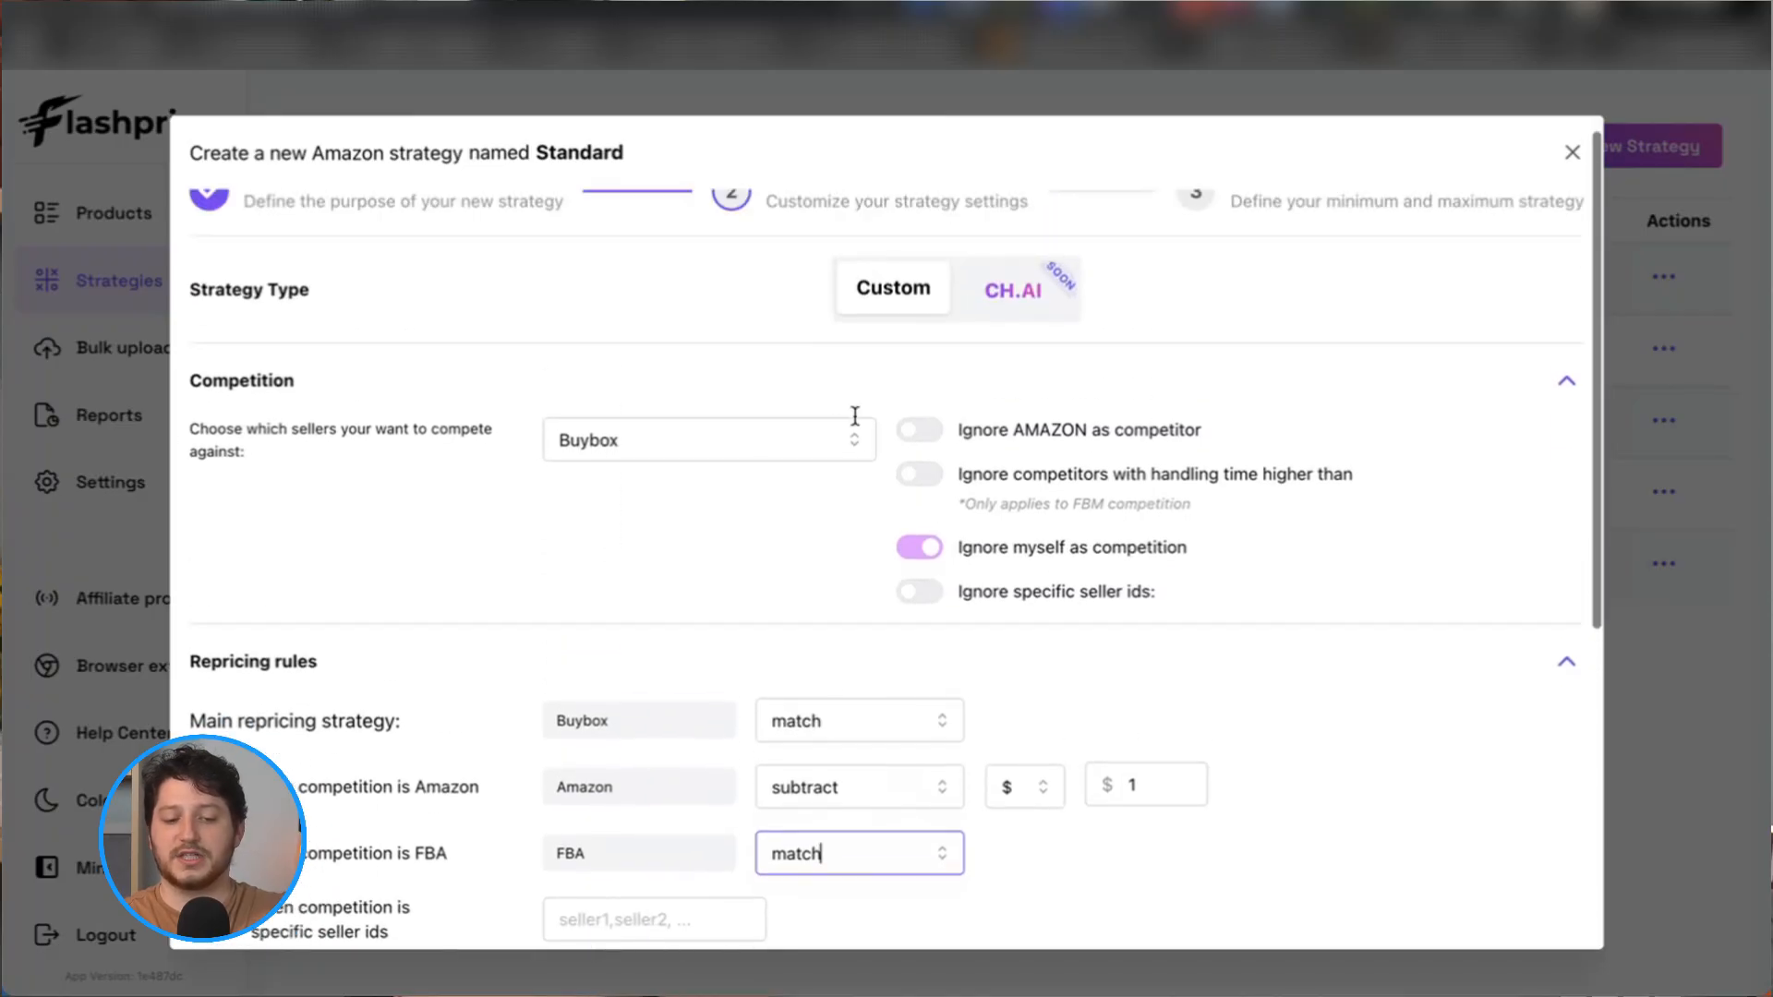
click(852, 439)
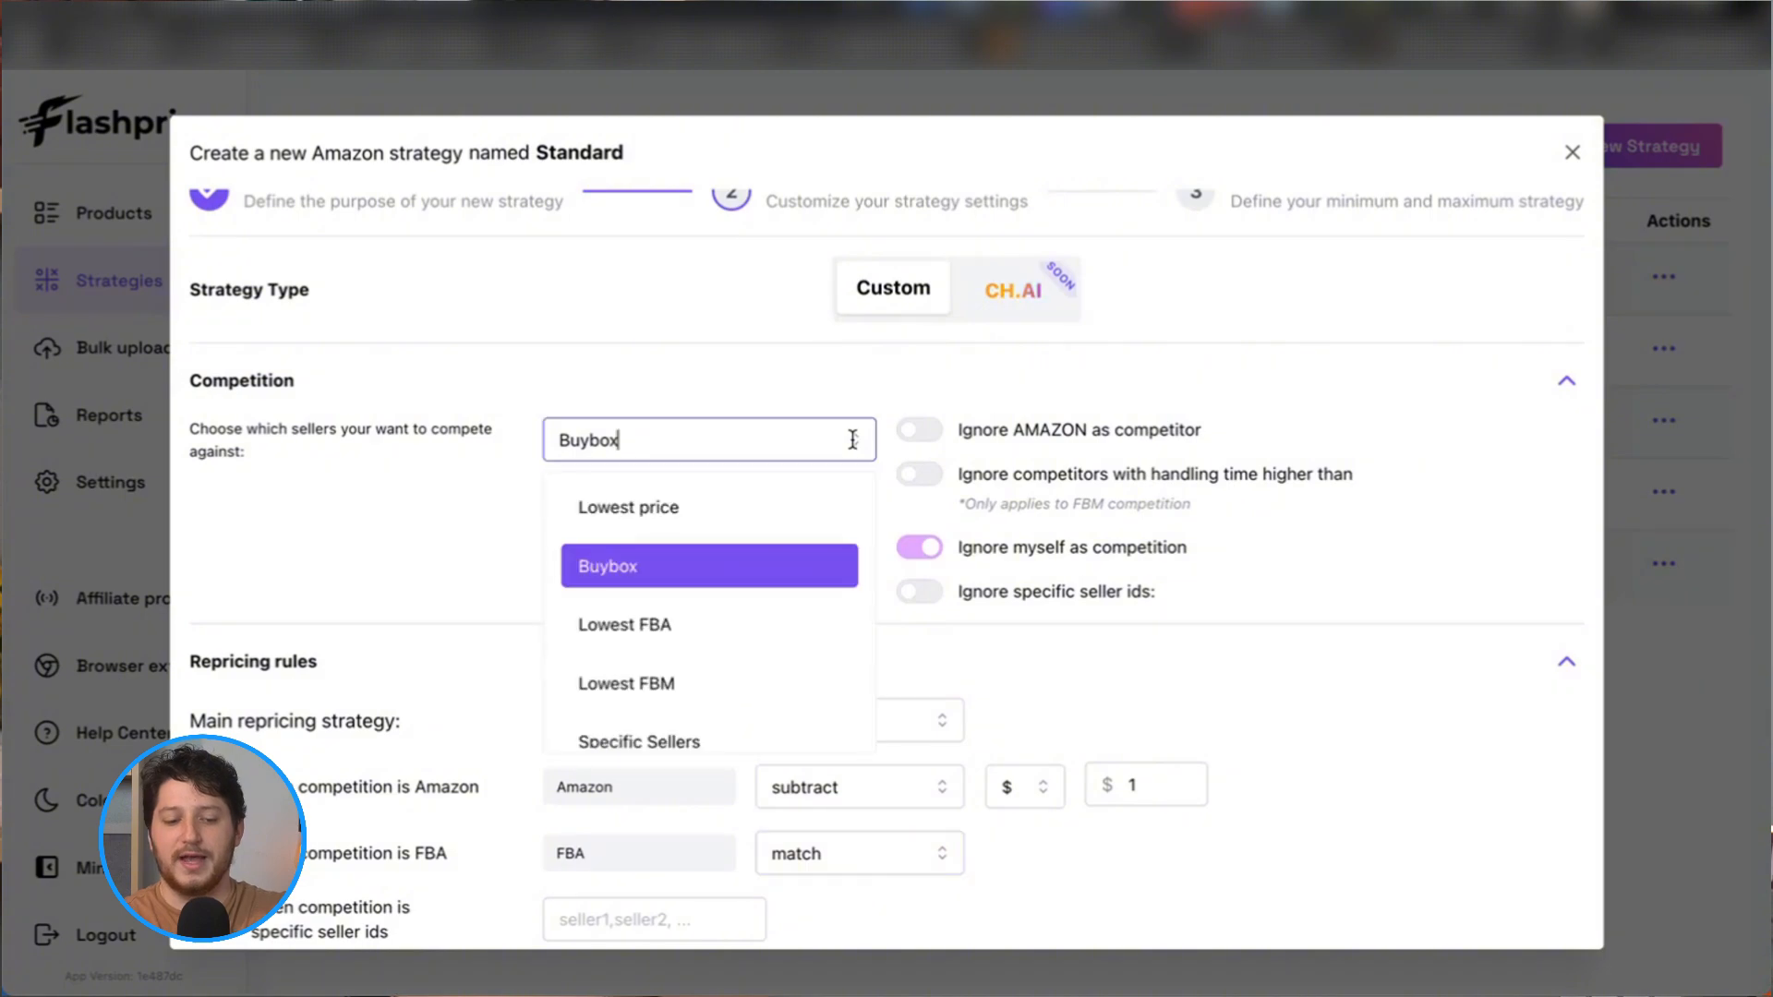
click(765, 401)
scroll(451, 737, down, 6)
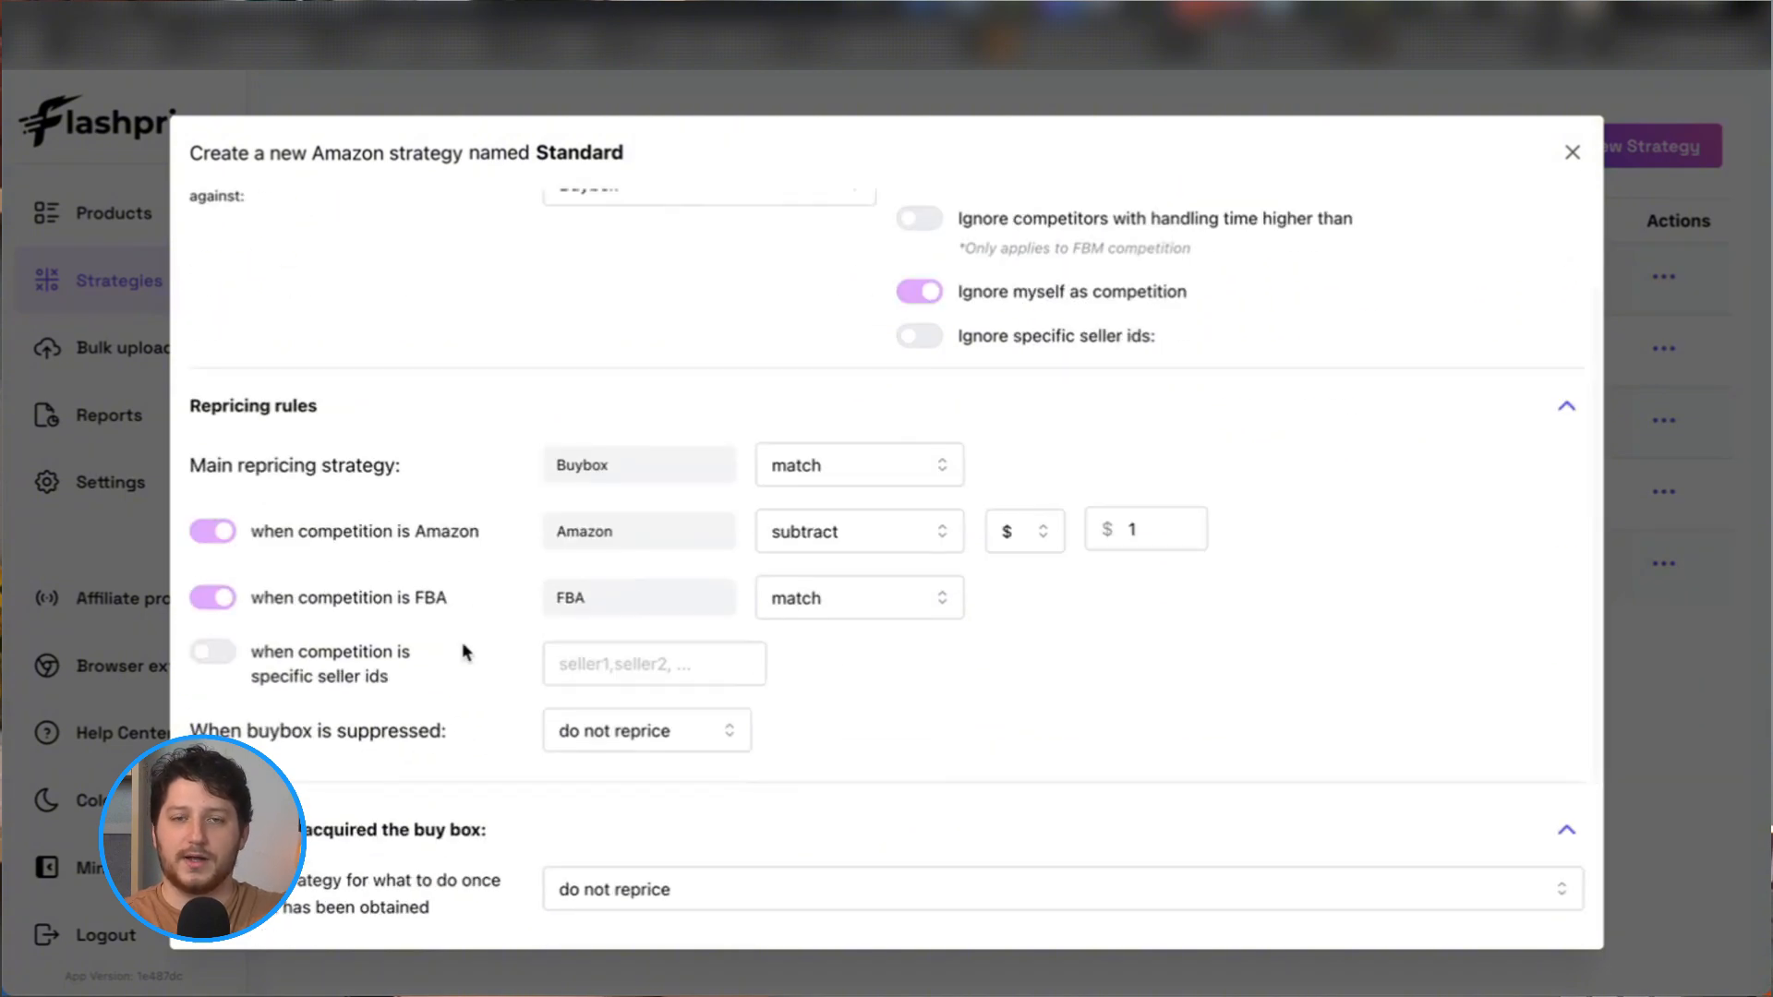
scroll(461, 652, up, 6)
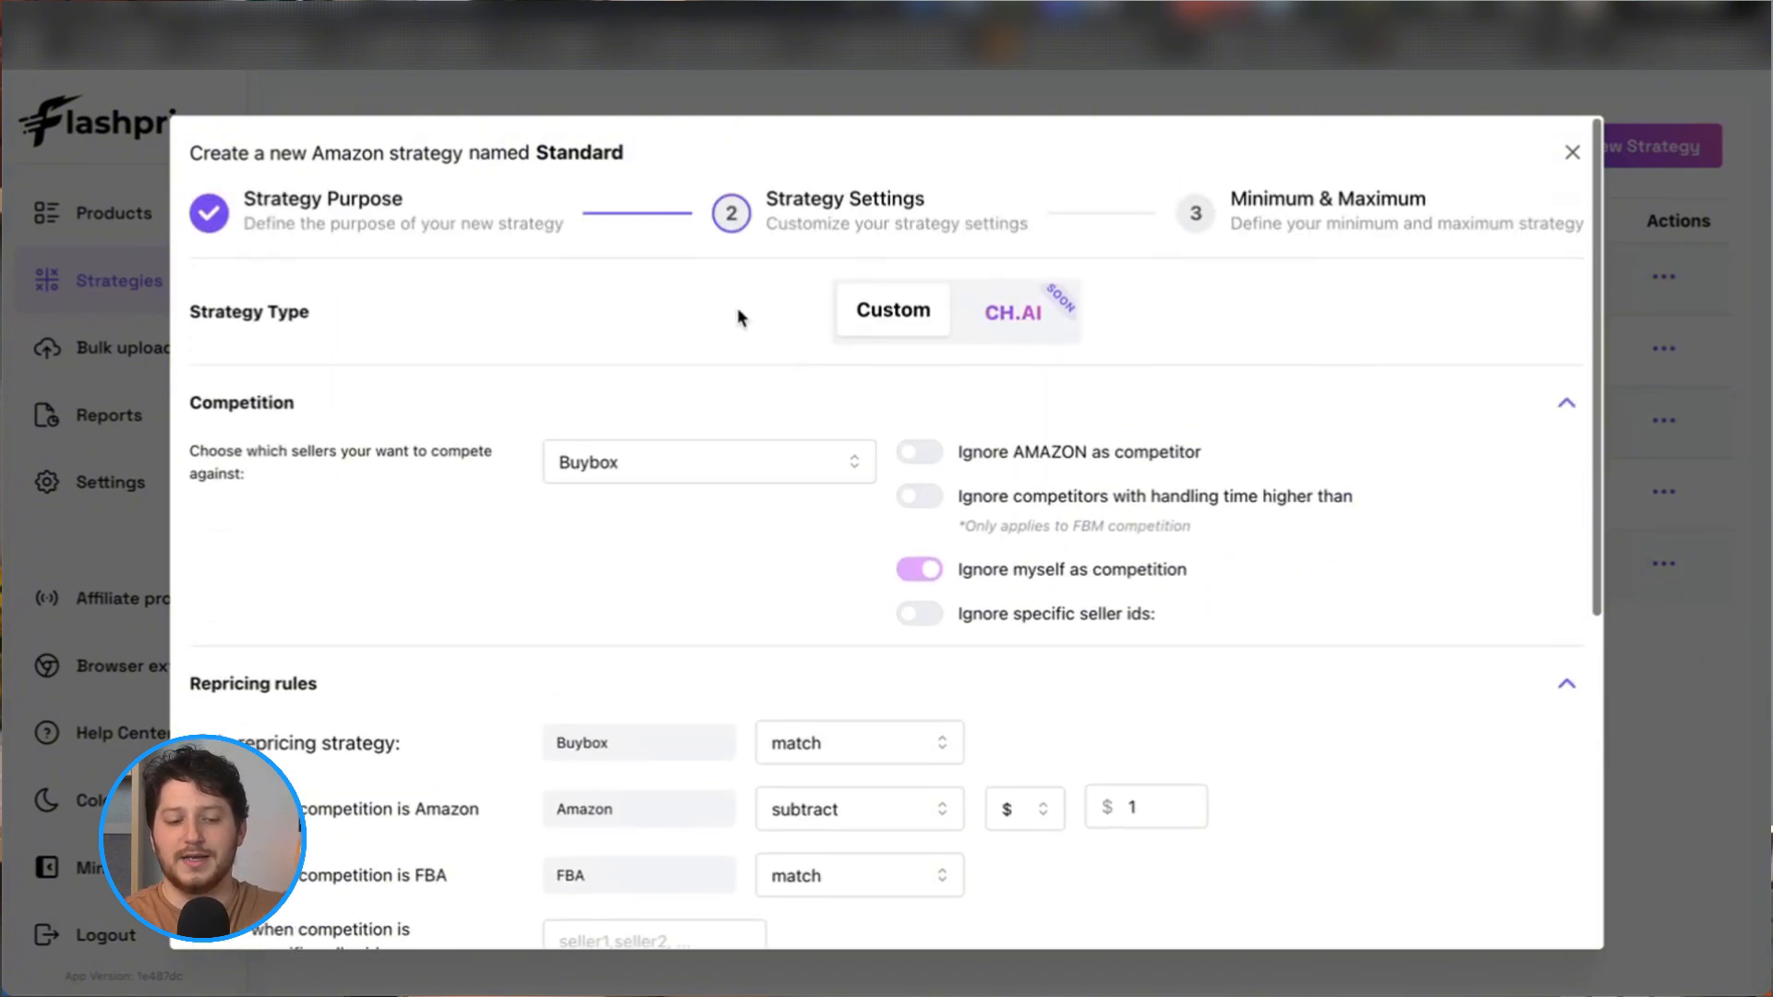
scroll(641, 540, down, 6)
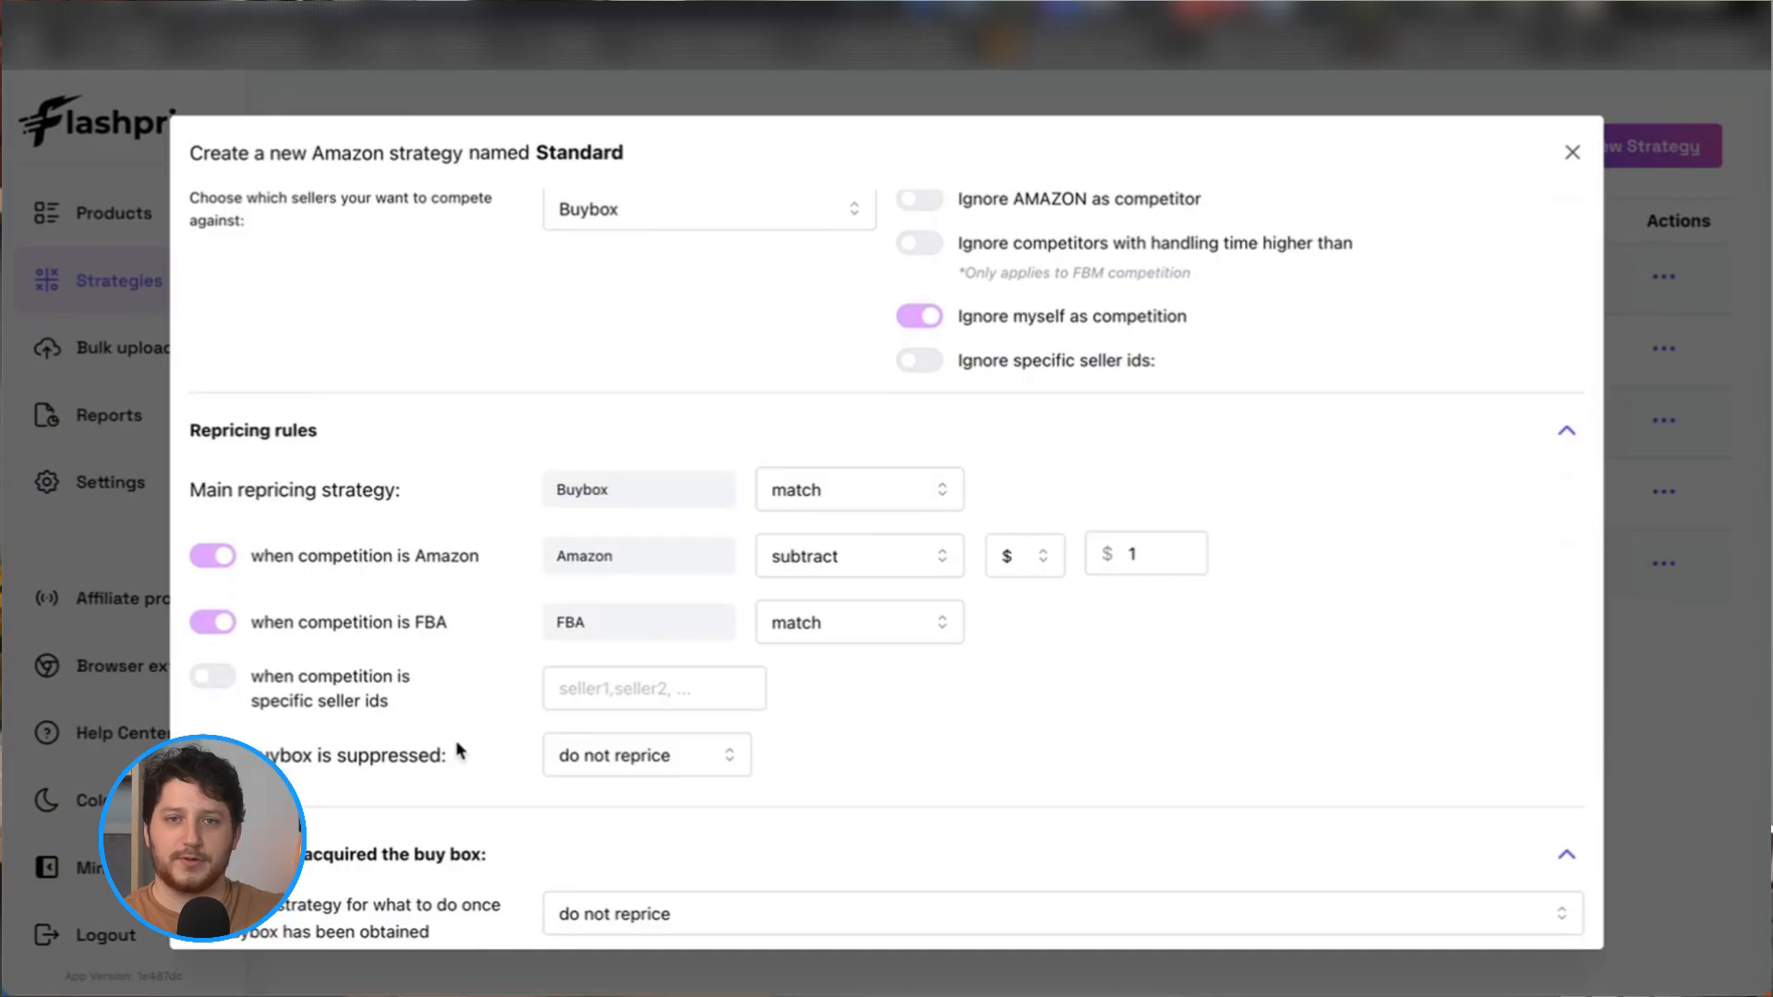
scroll(459, 749, down, 4)
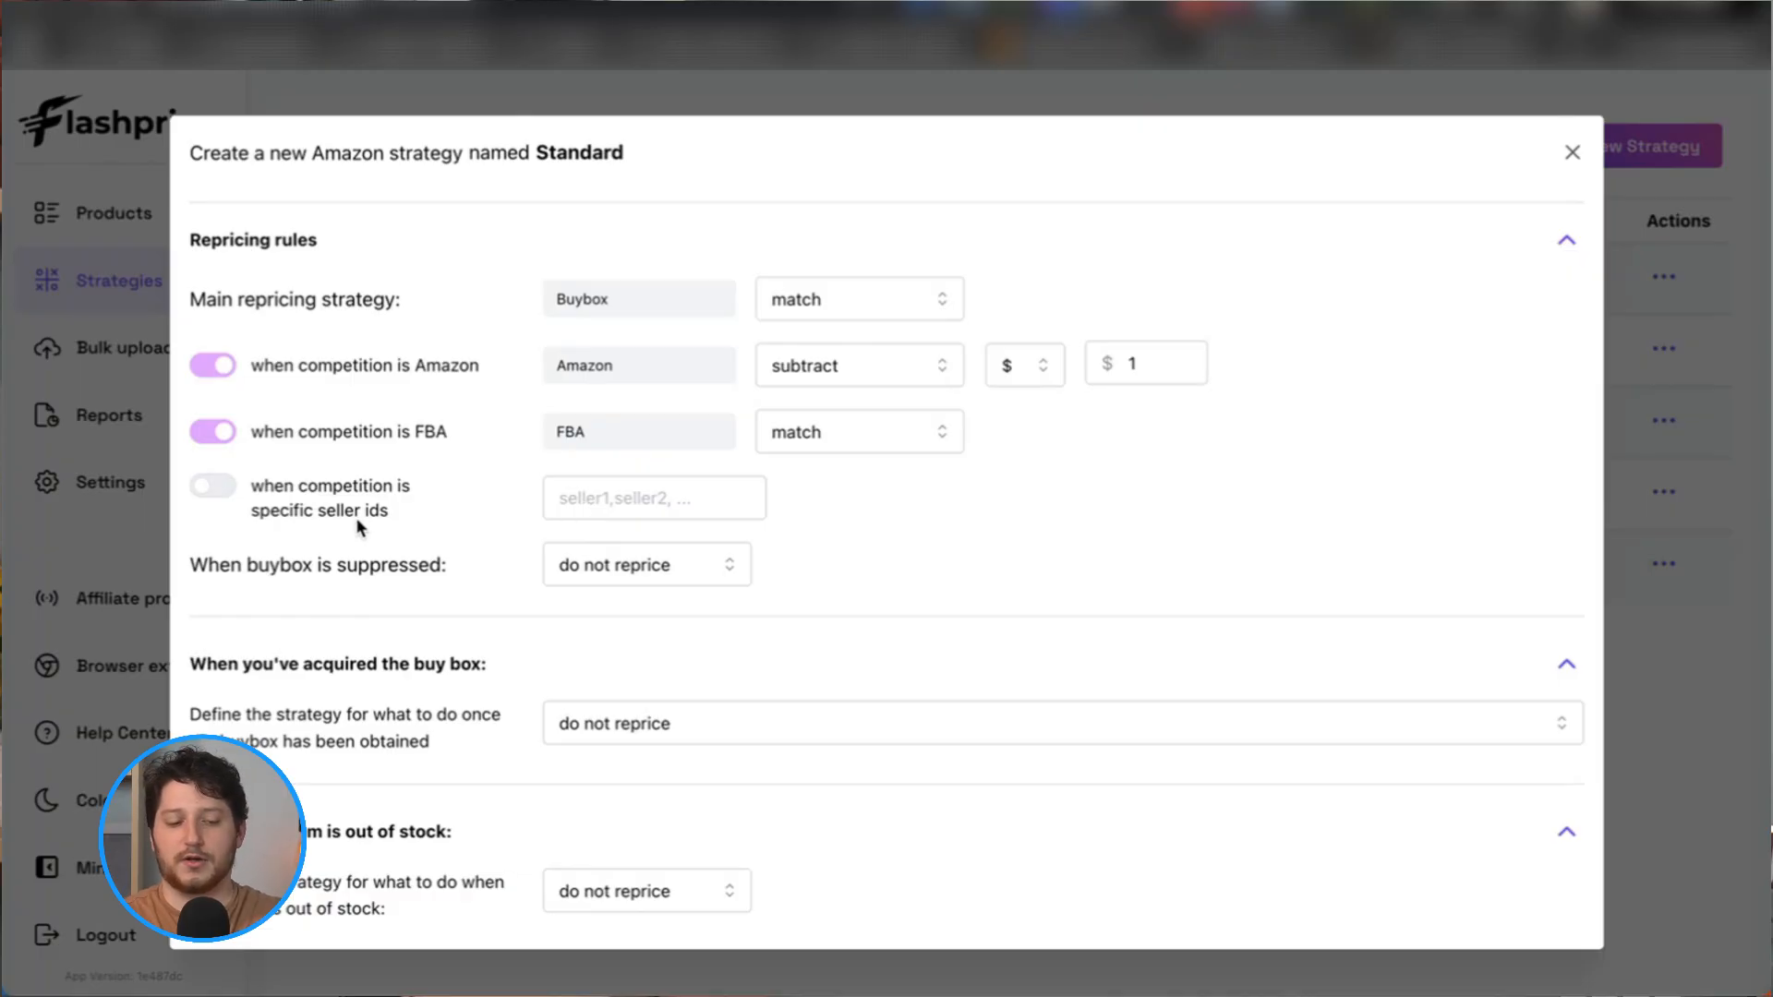
Try the repricing rule for specific seller IDs and look through its available actions
click(225, 488)
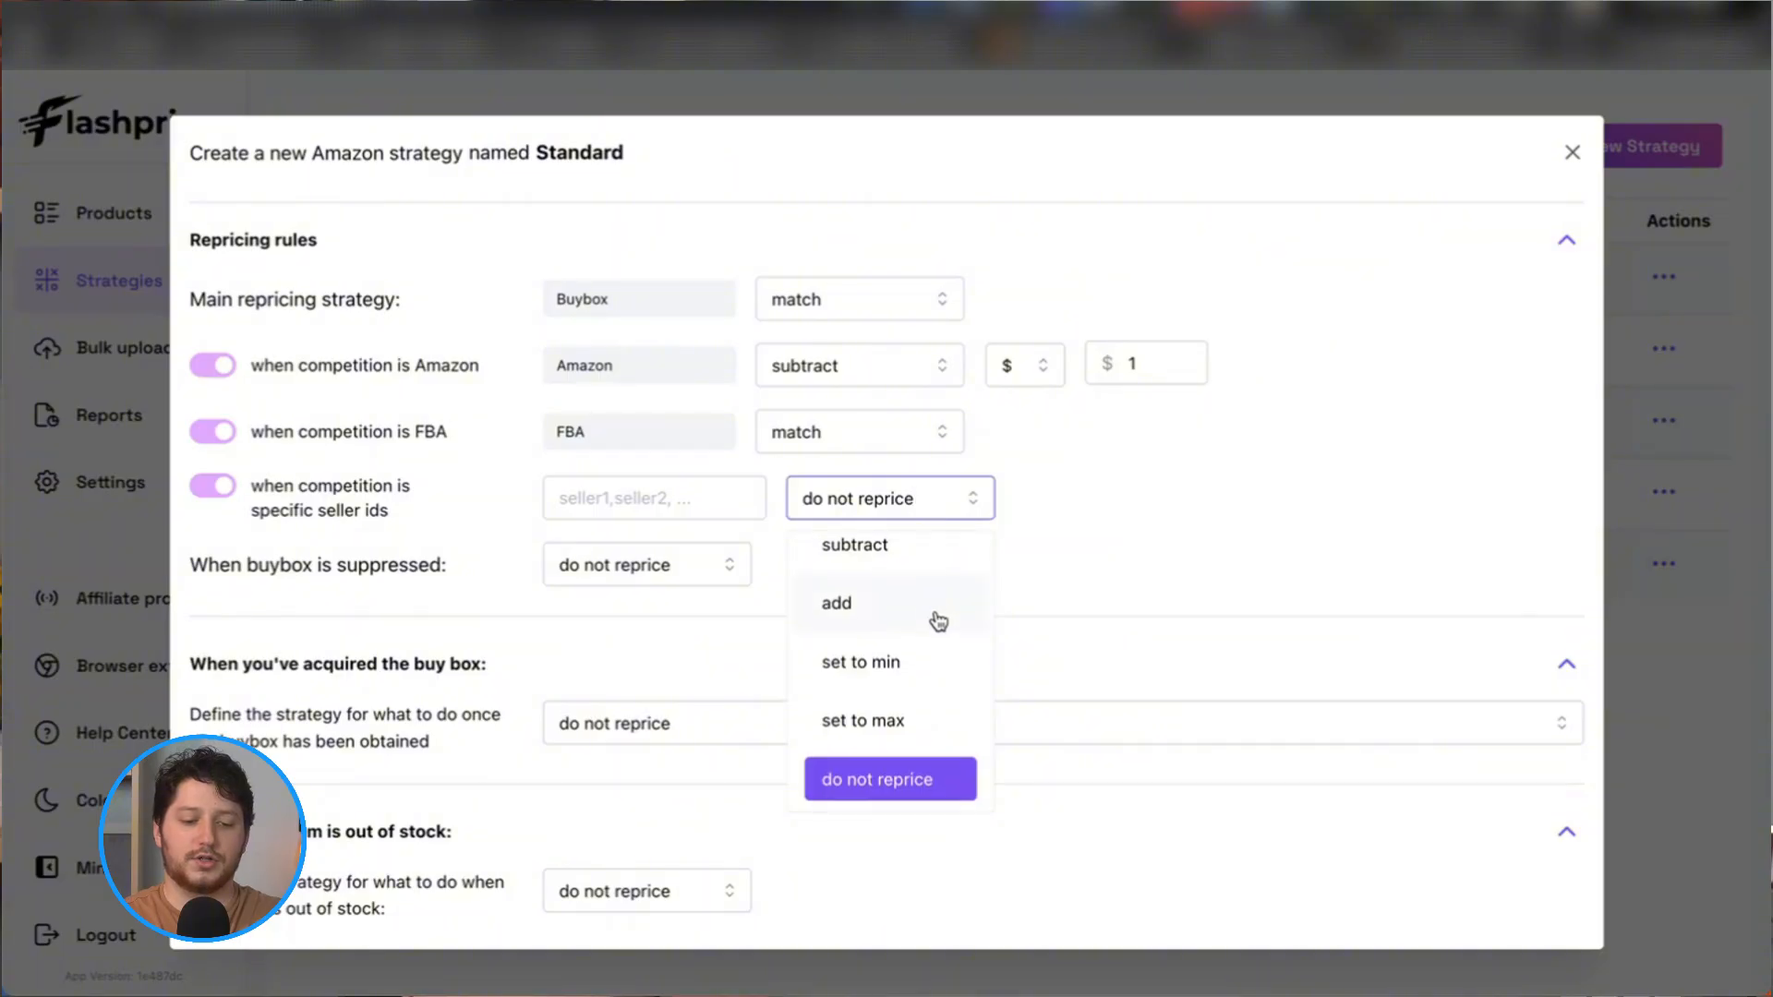
click(1089, 546)
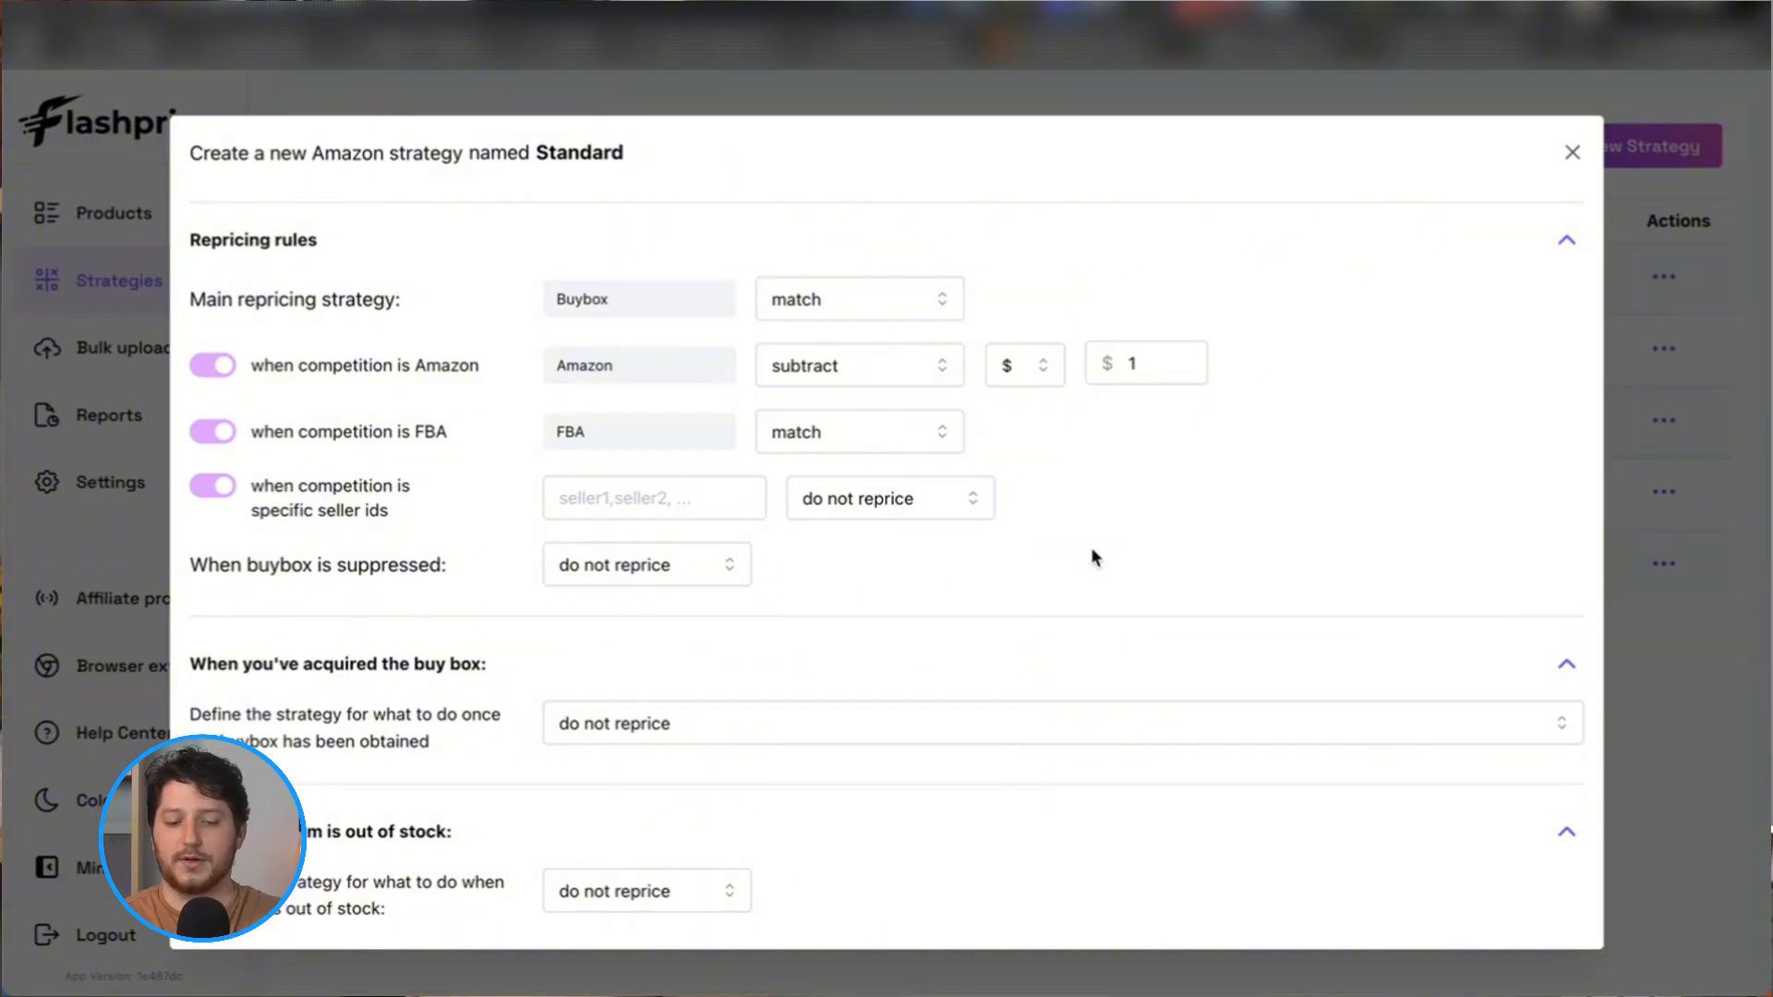
click(925, 503)
click(203, 486)
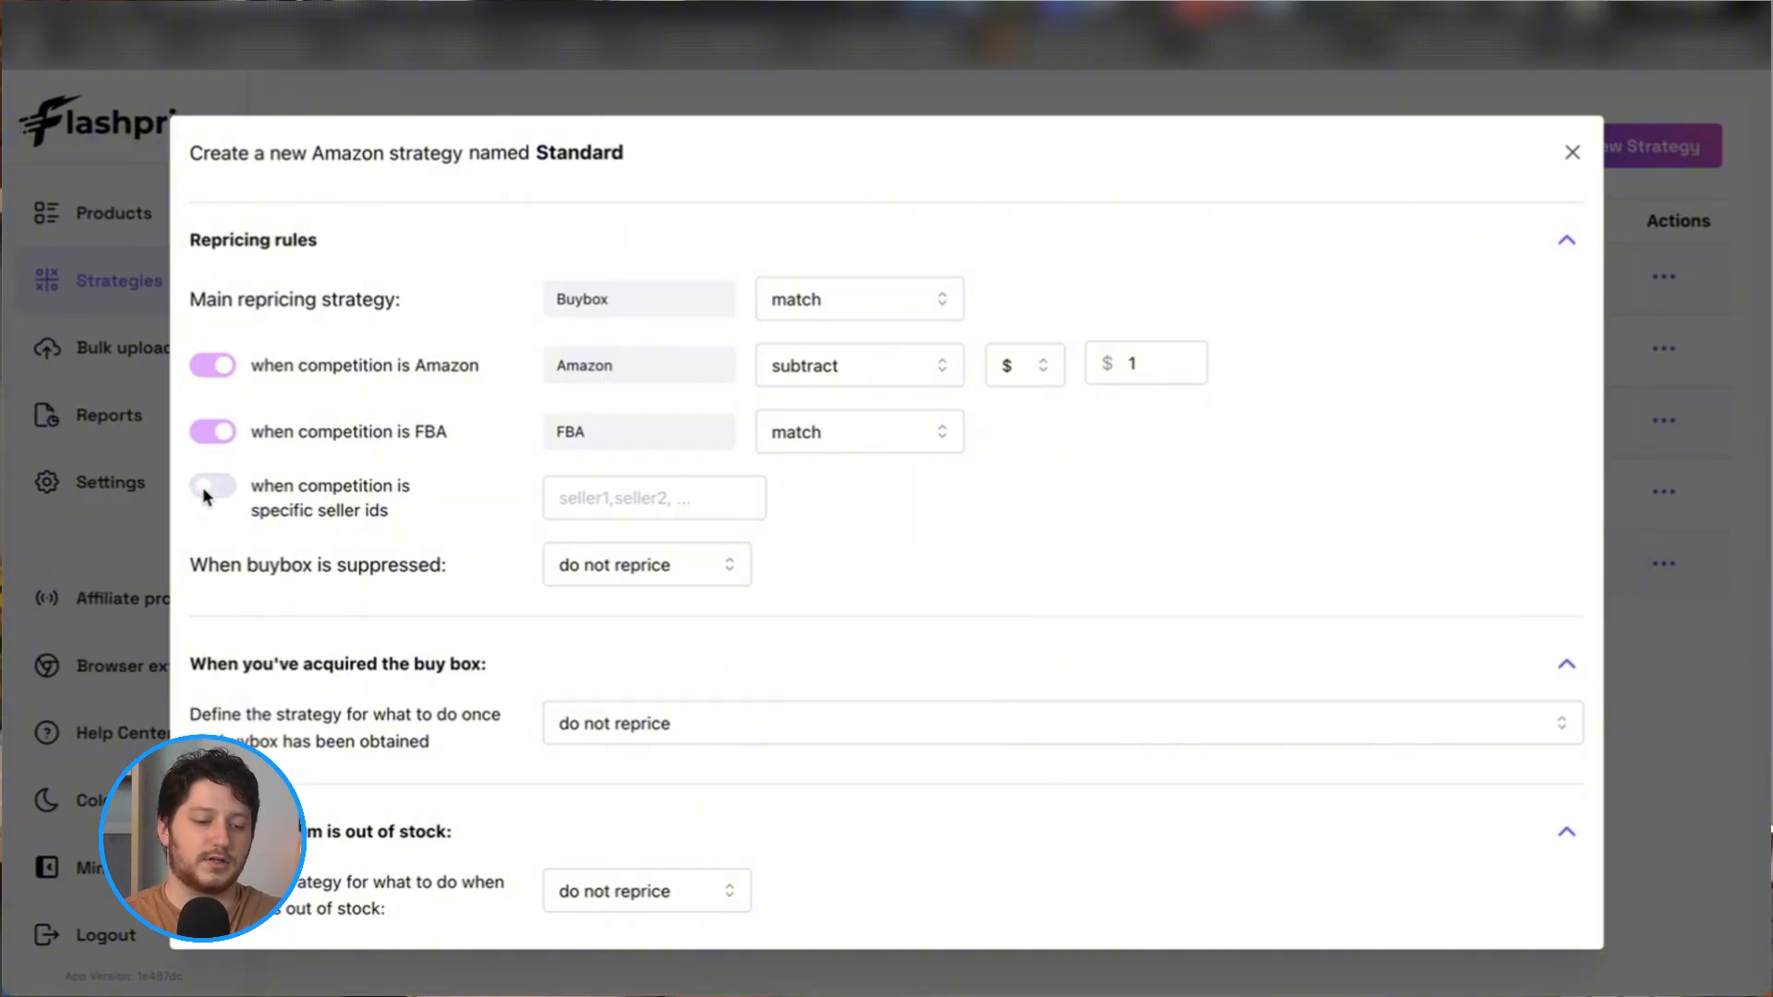
Set the repricing action for a suppressed buybox to "set to min"
click(696, 565)
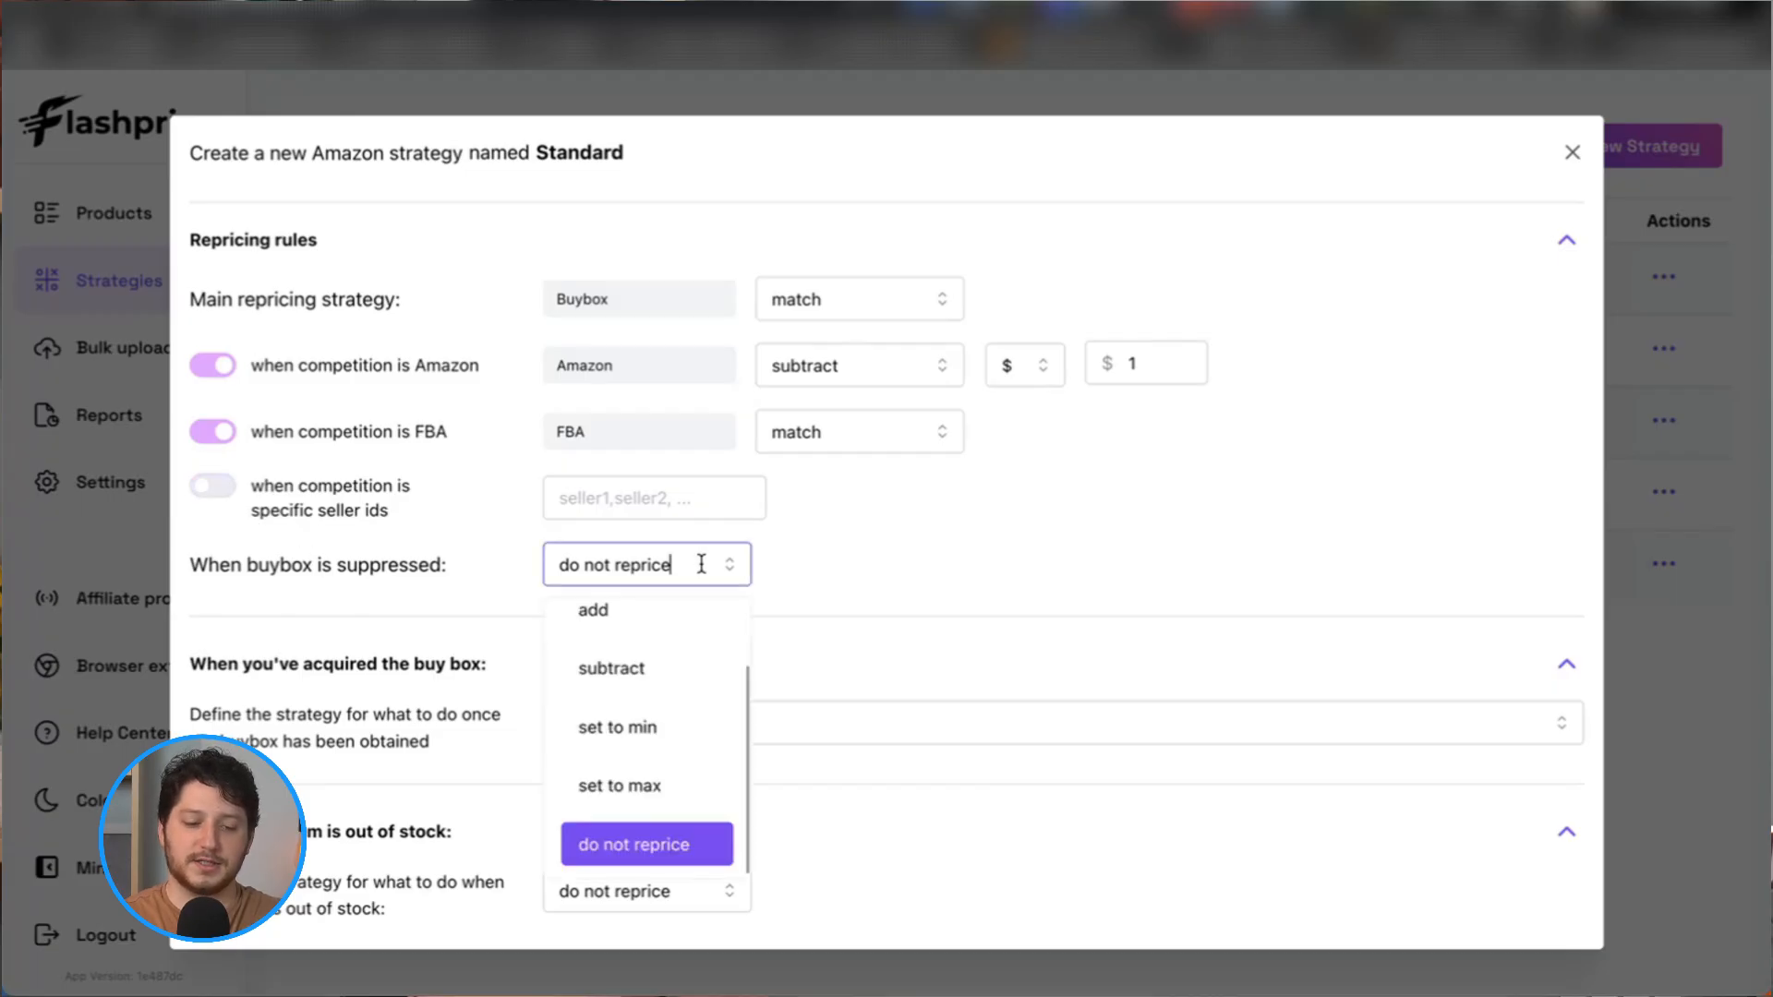
click(670, 750)
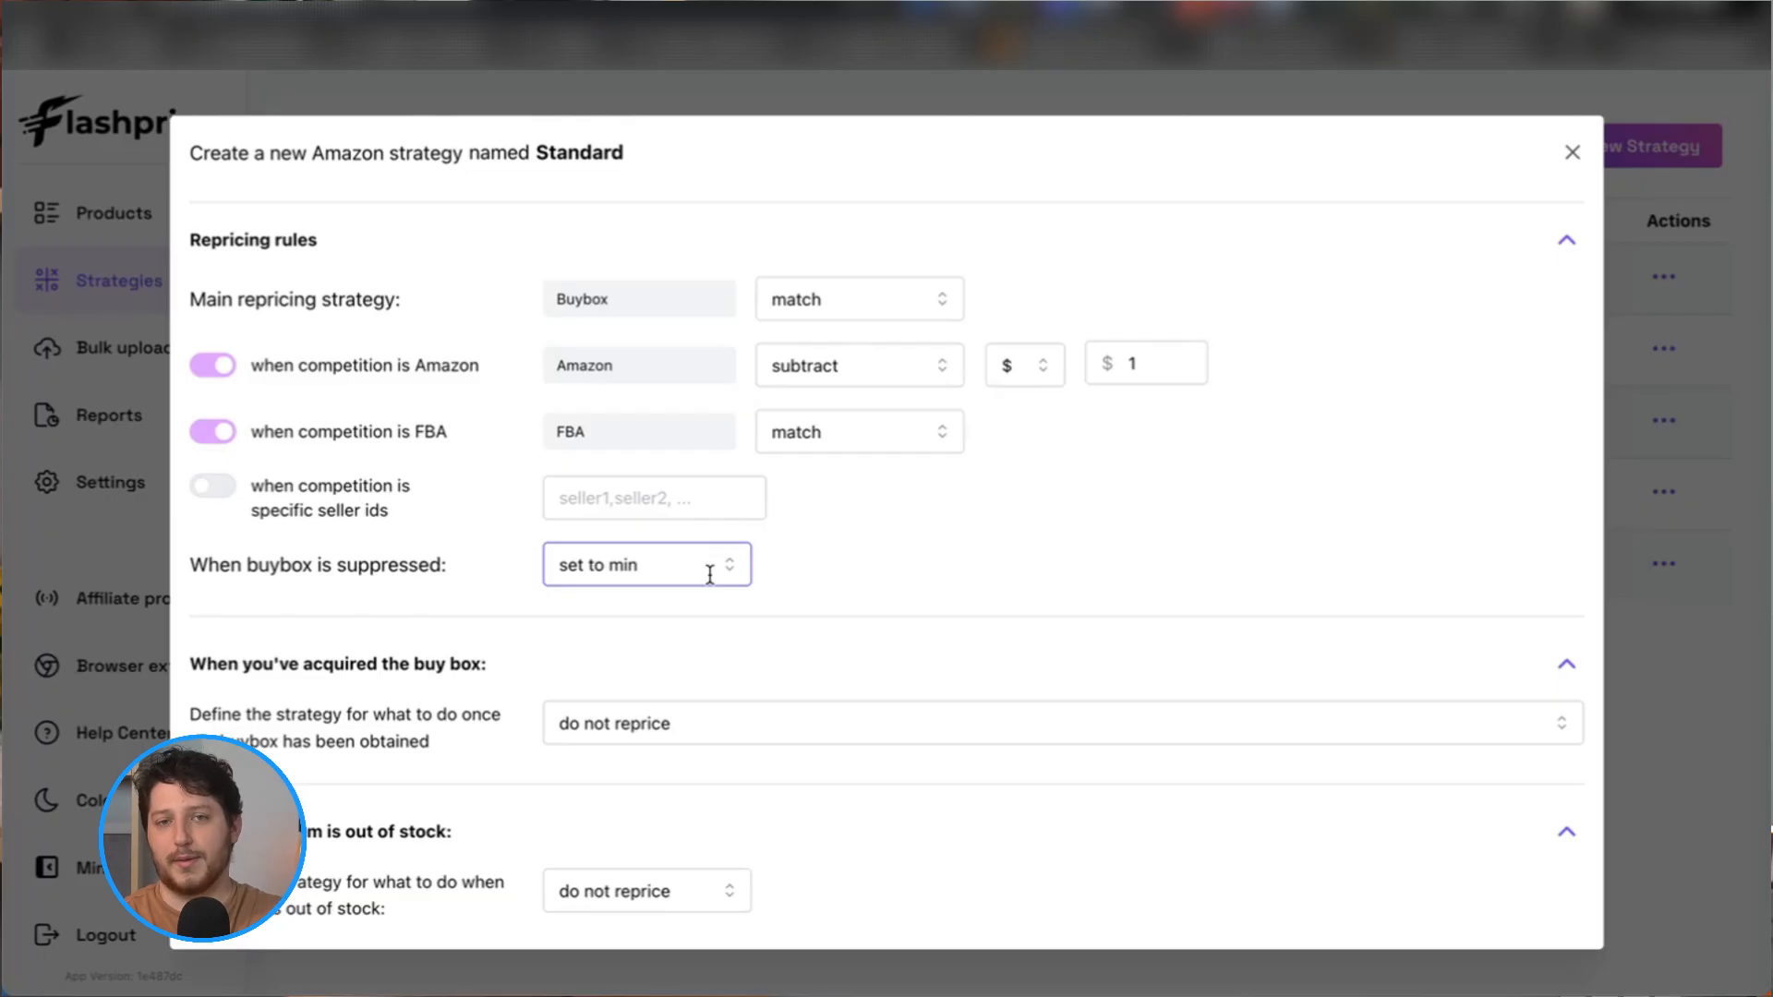
Choose "algorithmically optimize price" once the buy box is acquired and "set to max" when the item is out of stock
scroll(539, 610, down, 2)
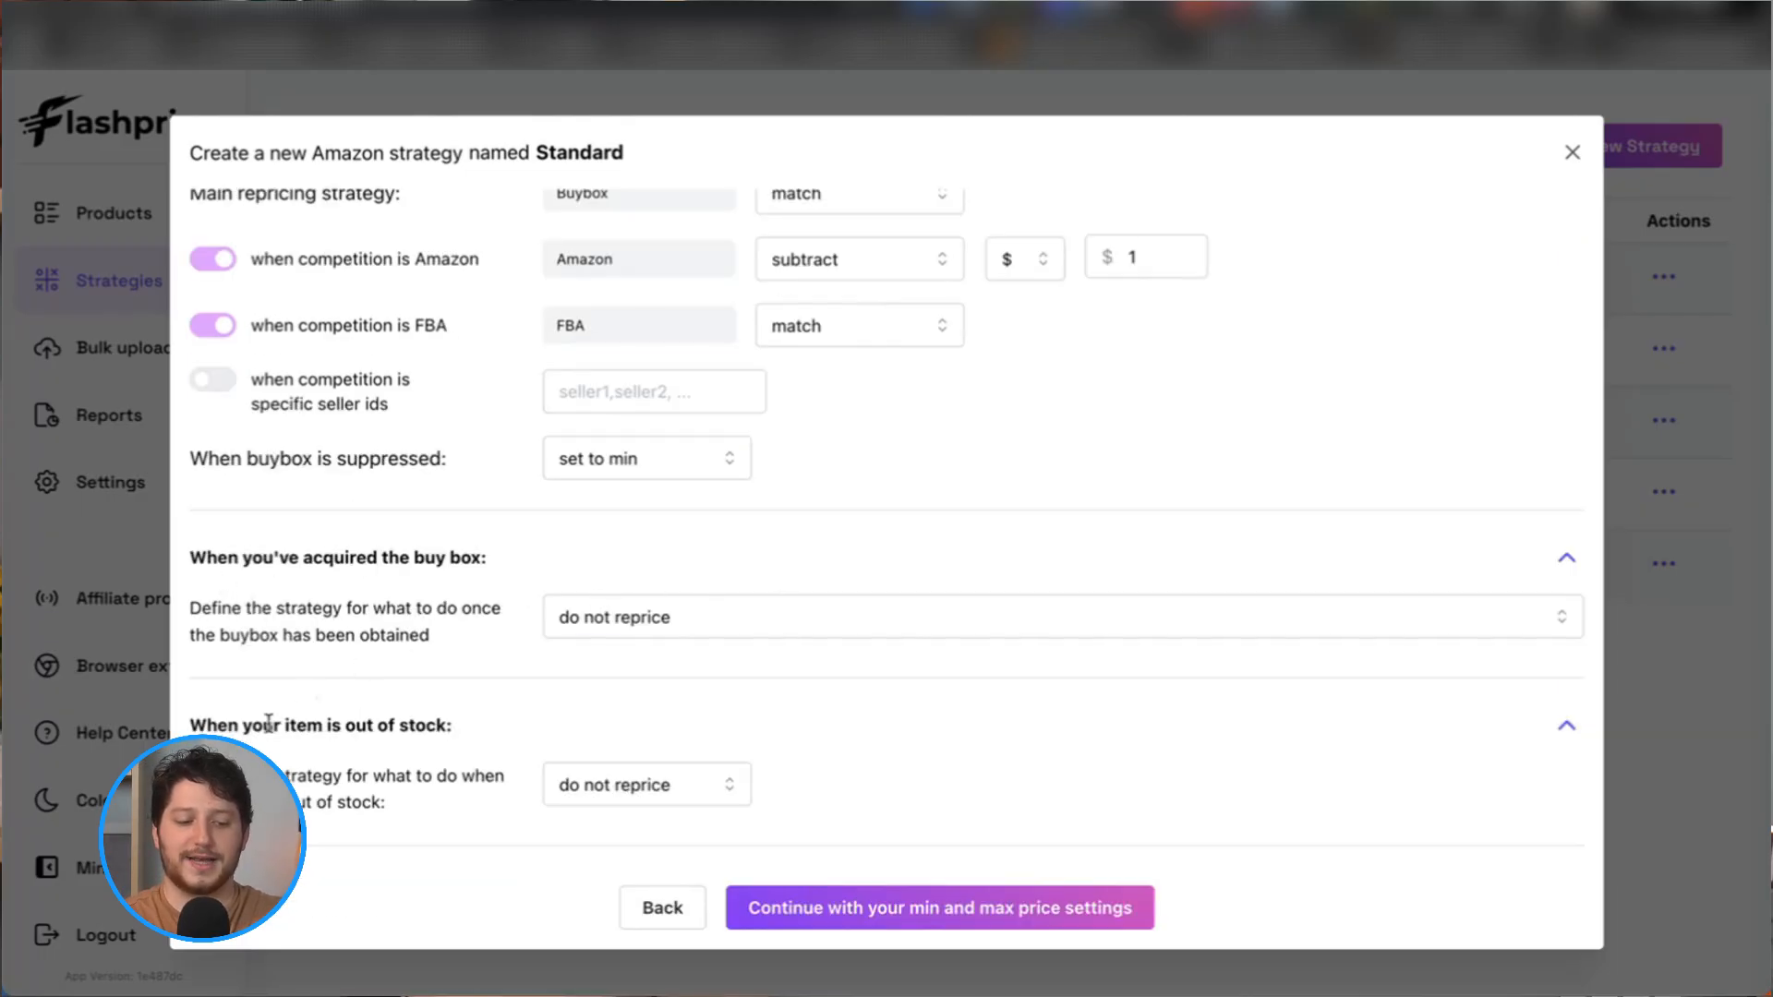
click(639, 619)
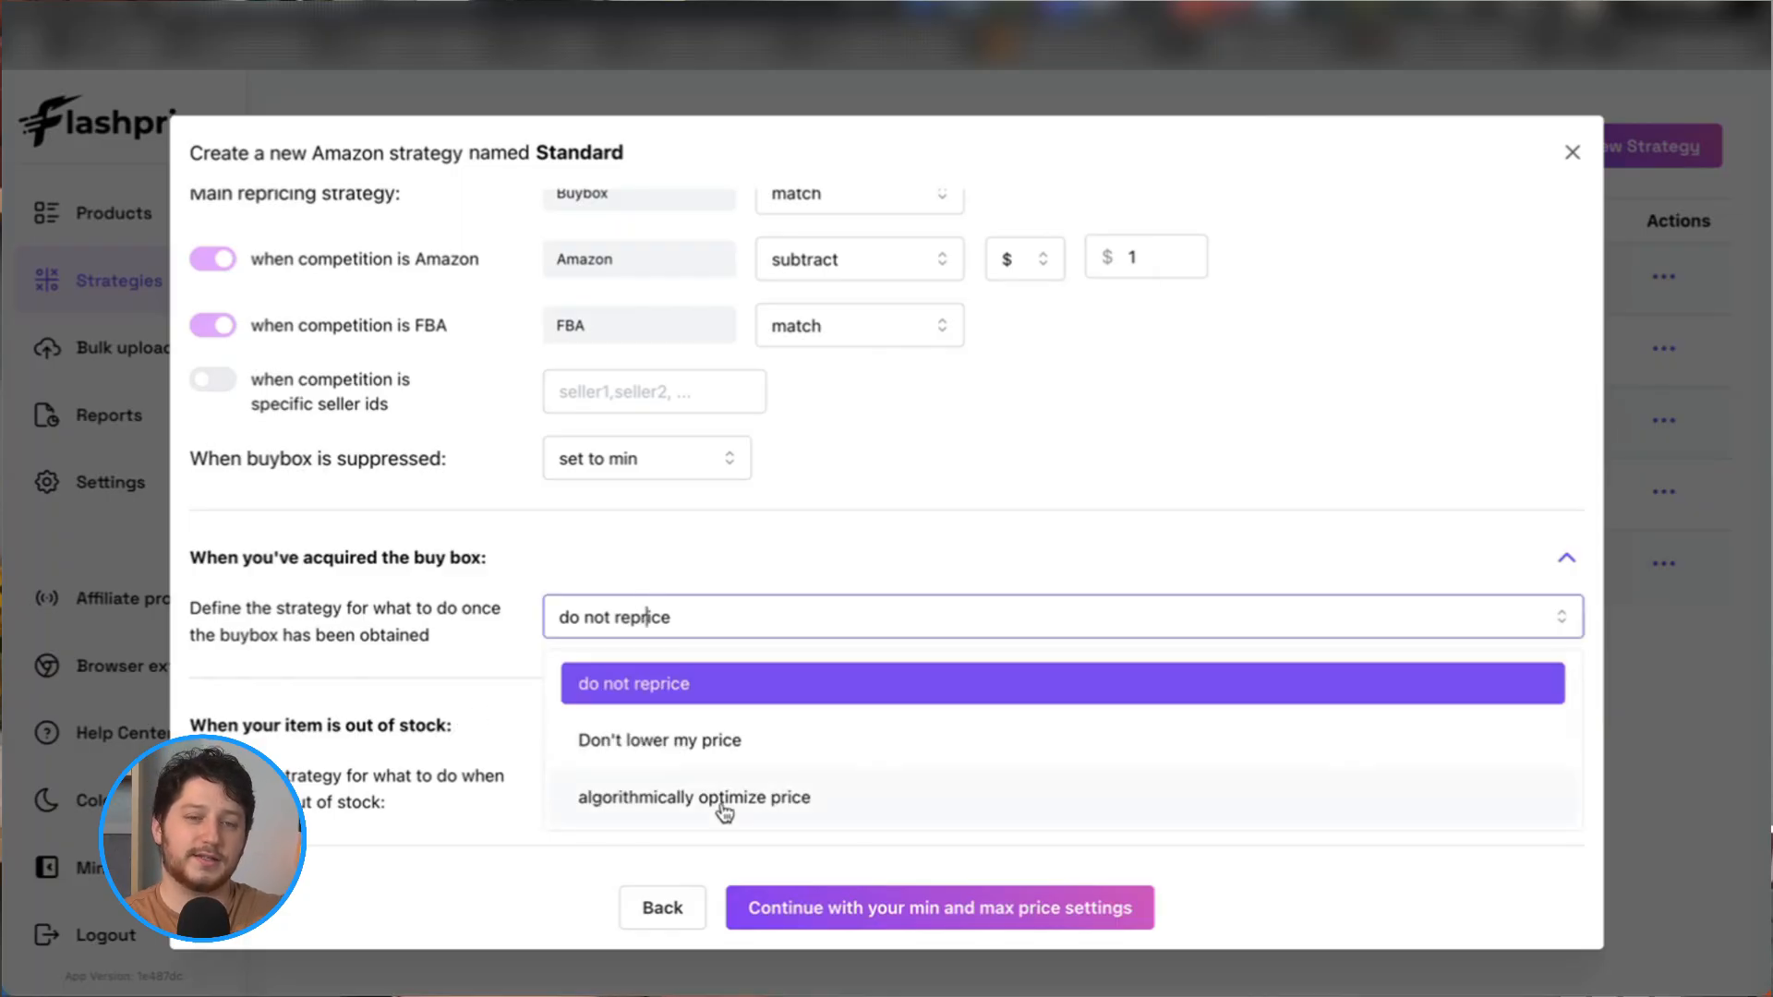
click(634, 803)
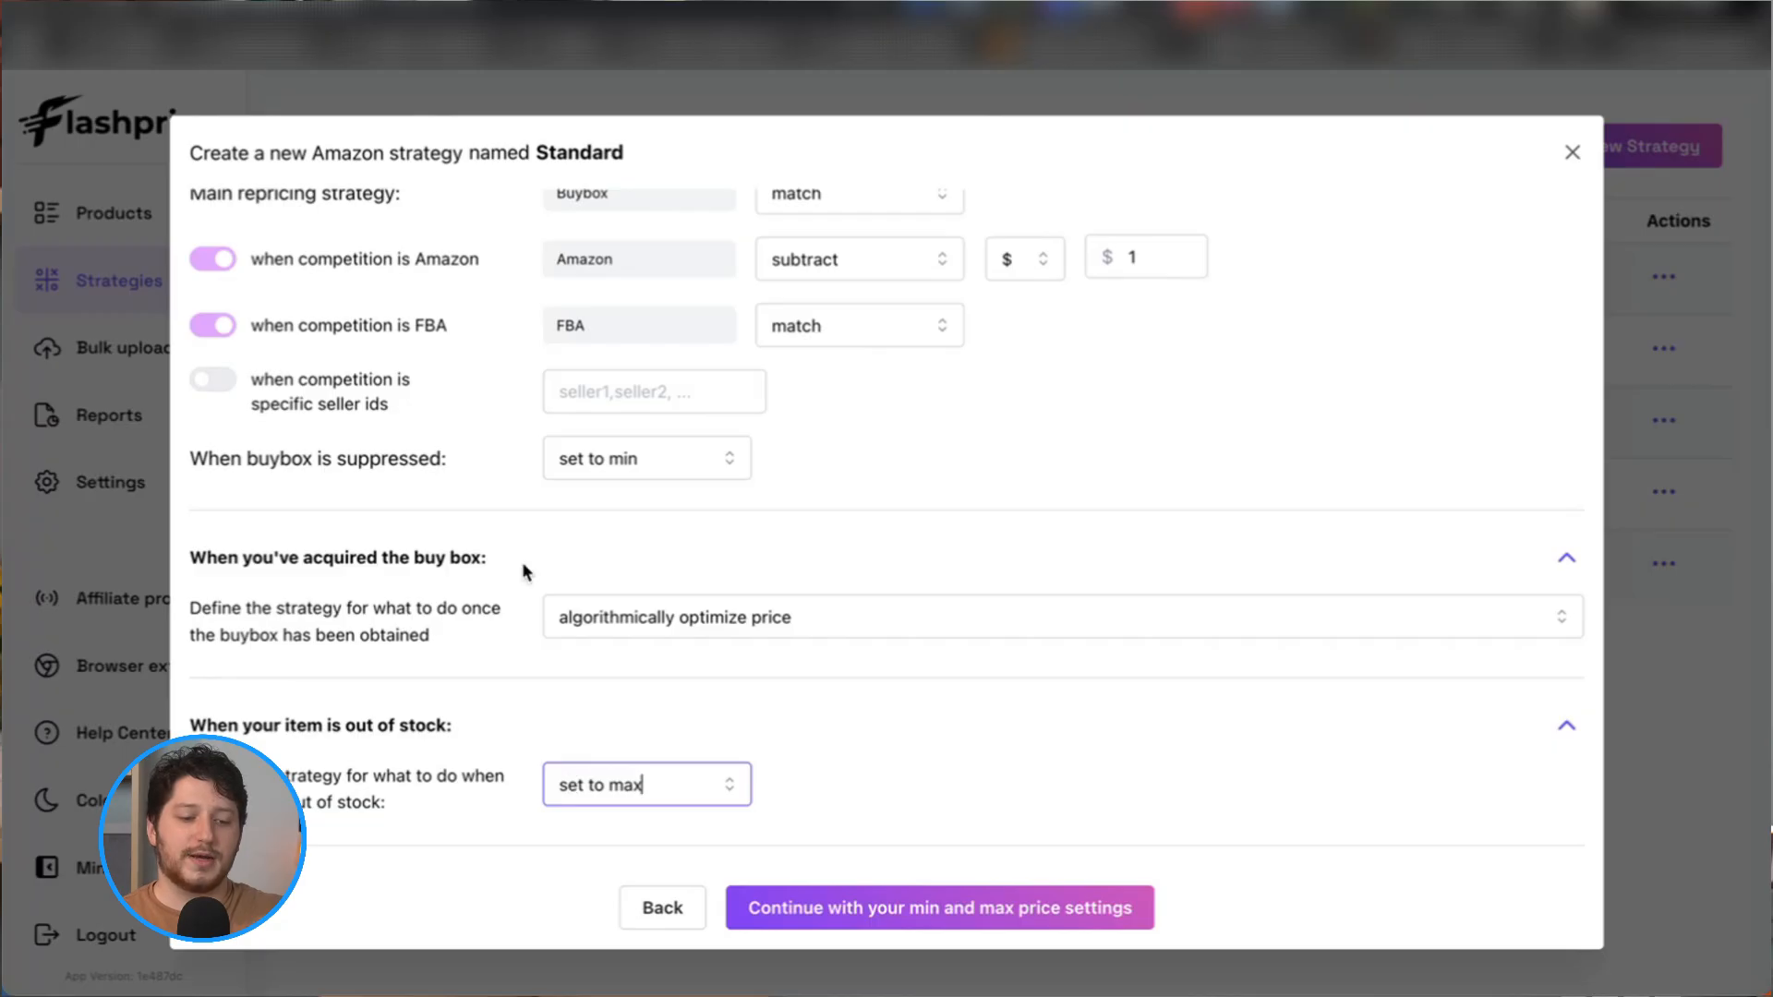
scroll(523, 570, up, 6)
scroll(522, 571, down, 6)
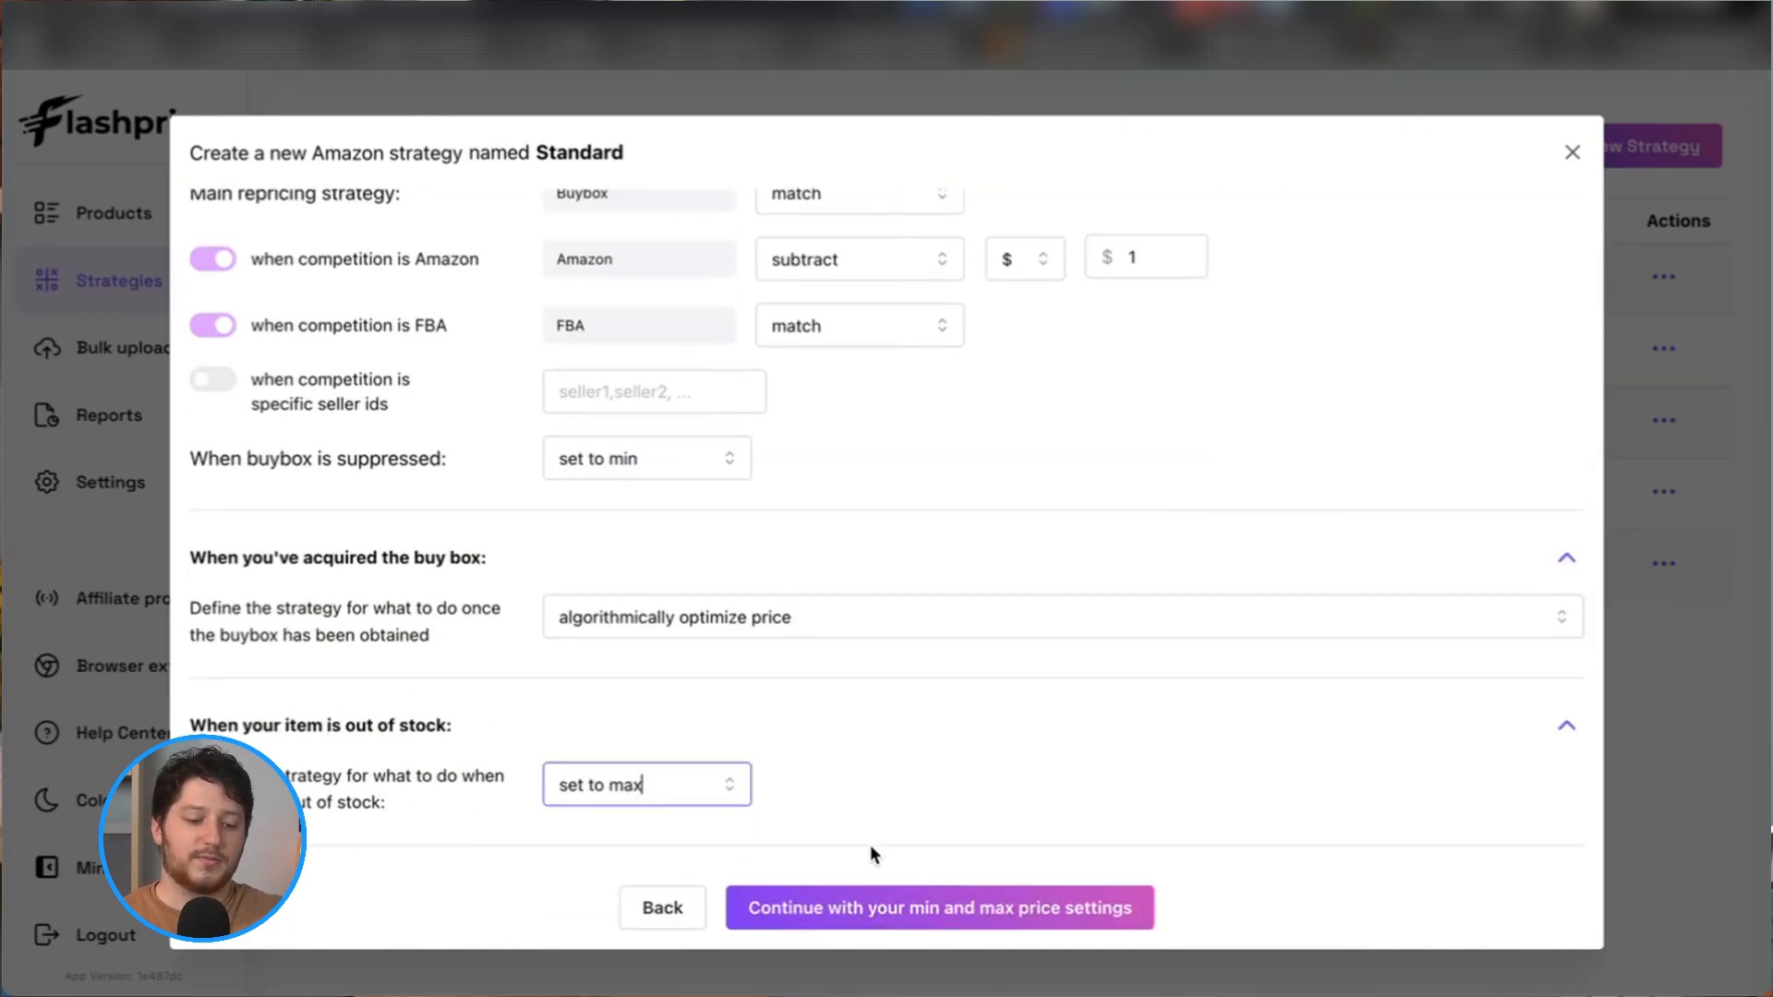
Continue to the min and max price settings and calculate by ROI with a minimum of 30% and a maximum of 150%
click(907, 912)
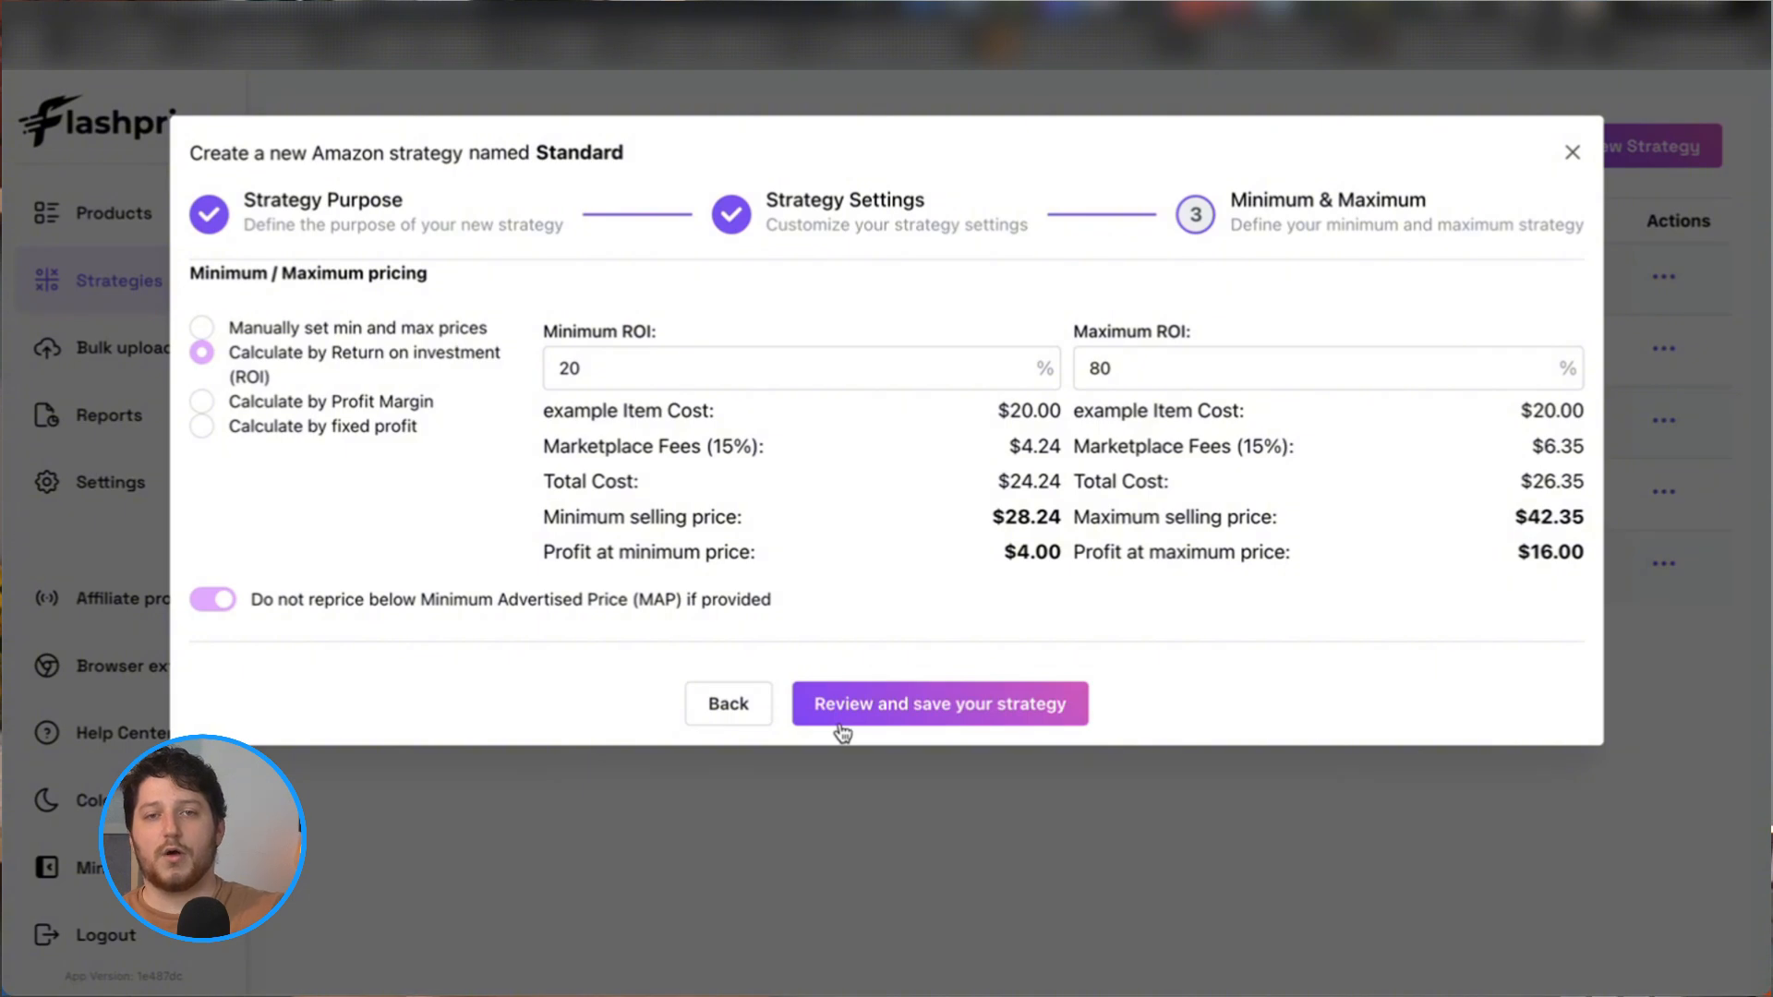
click(301, 328)
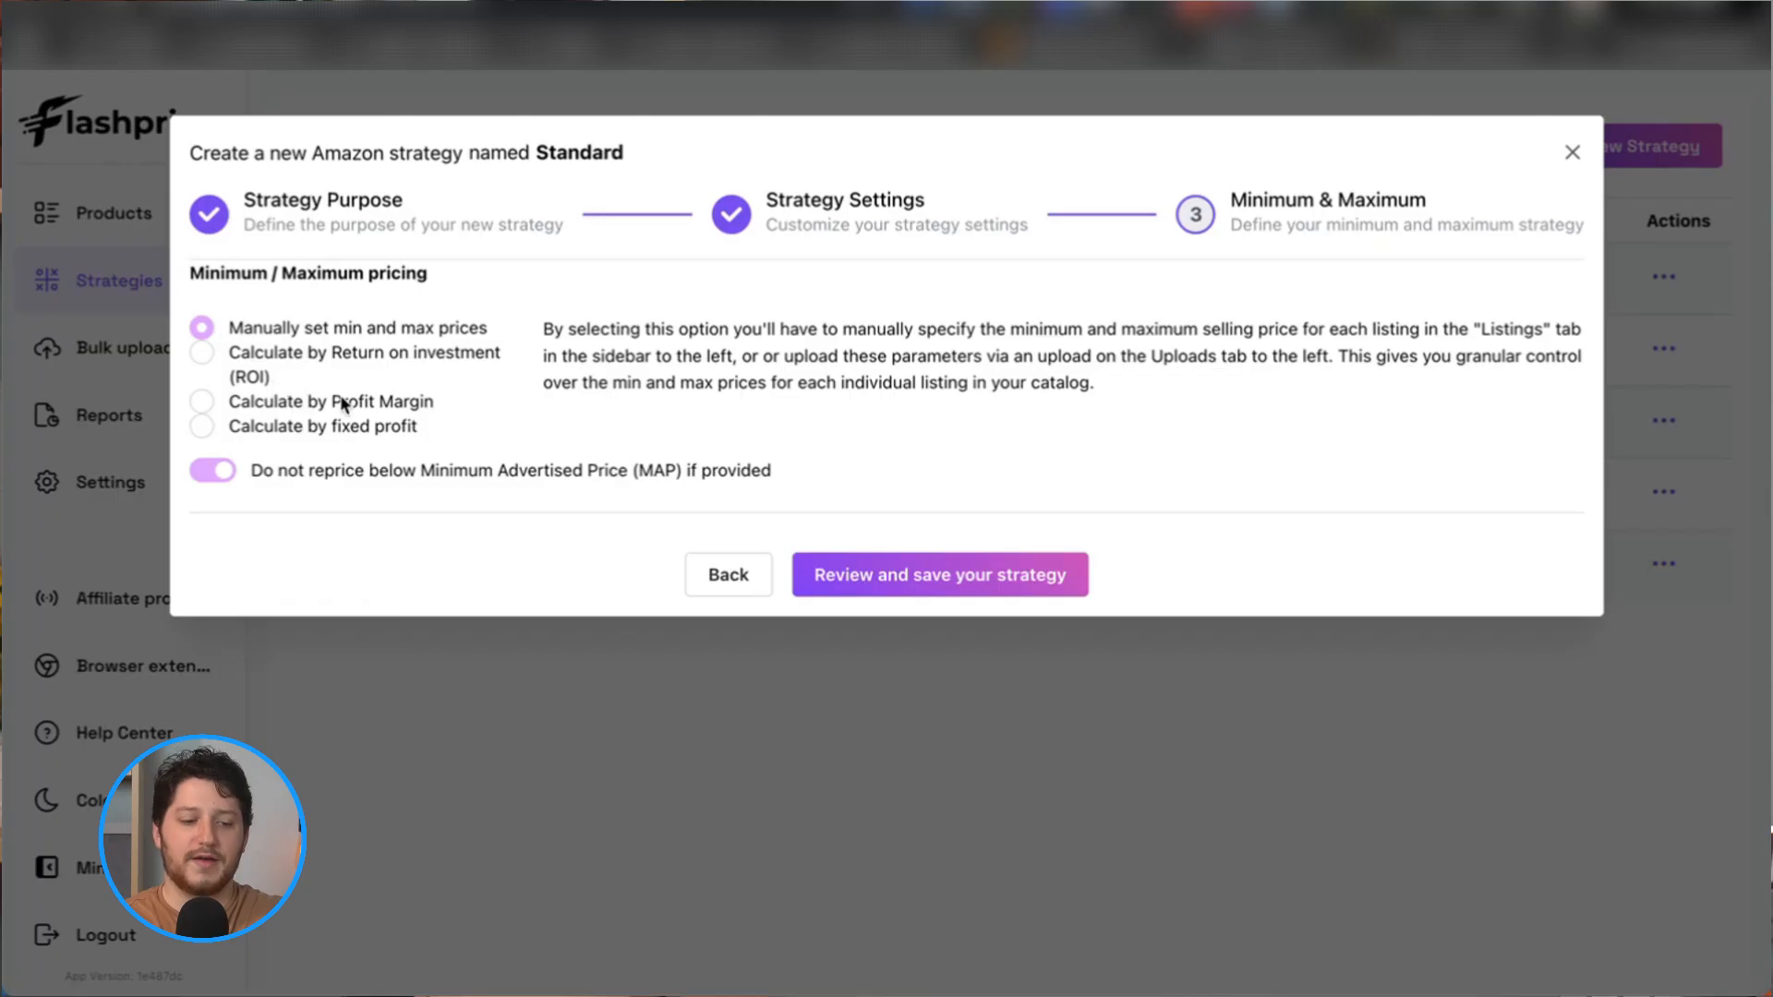
click(202, 357)
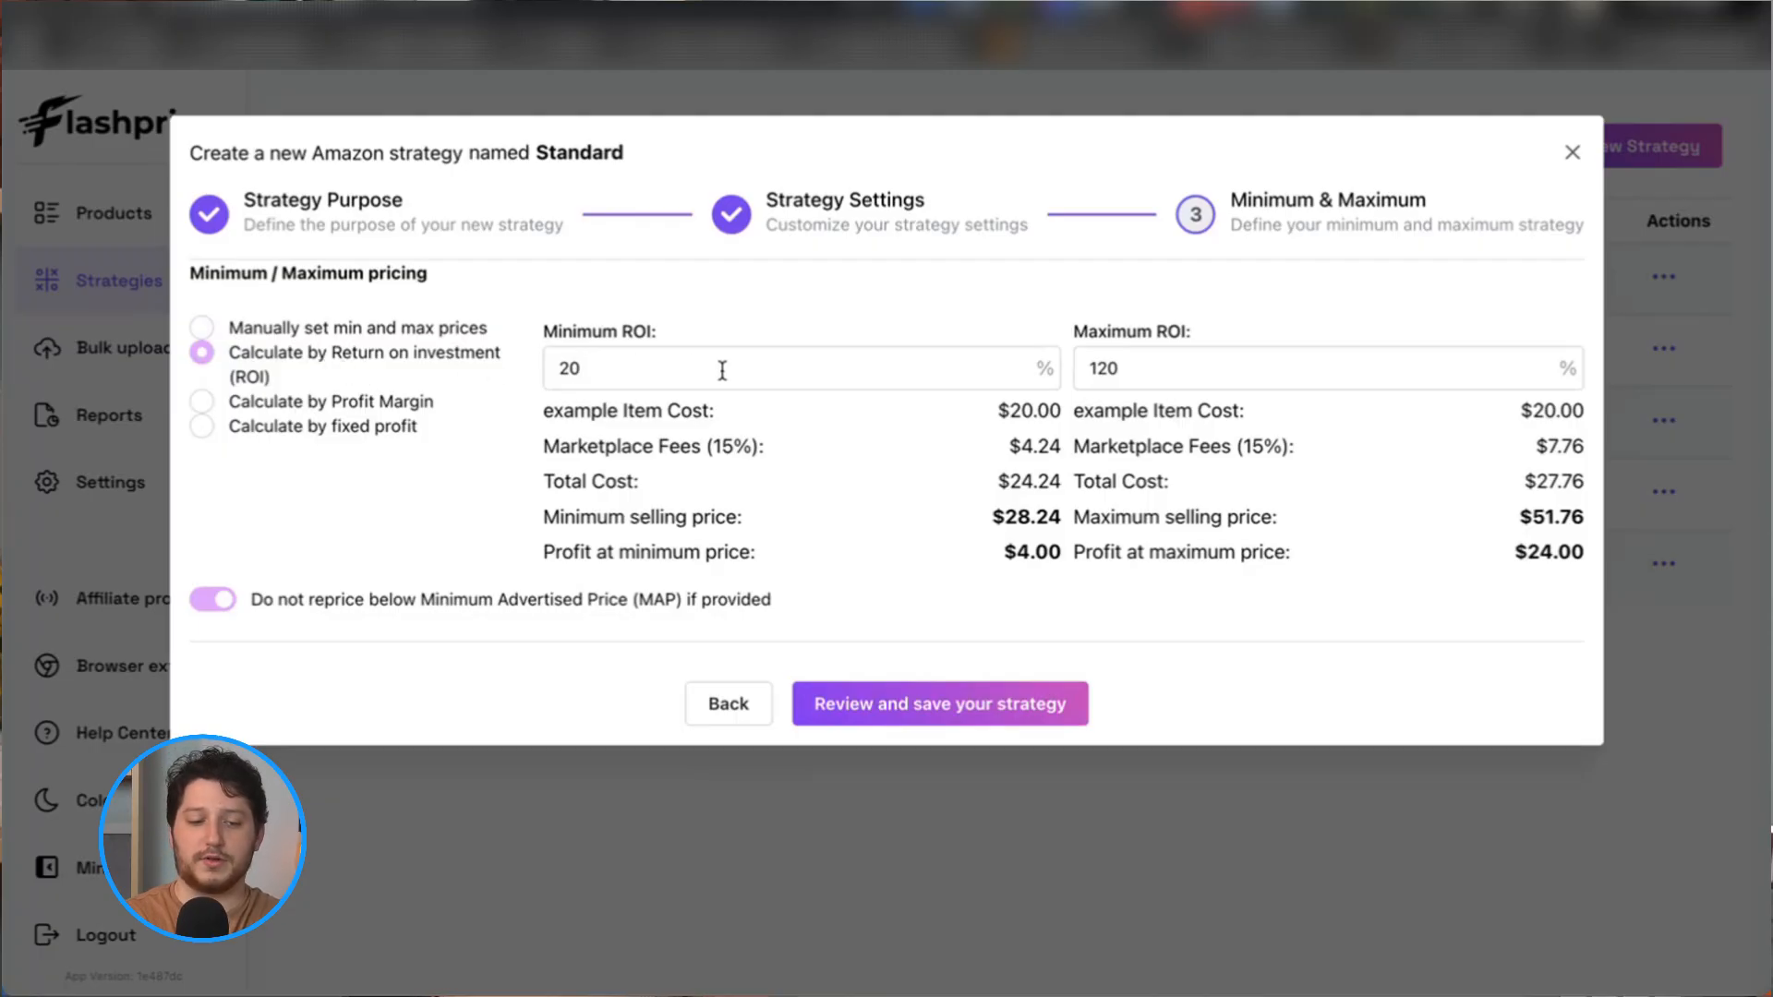
double_click(651, 372)
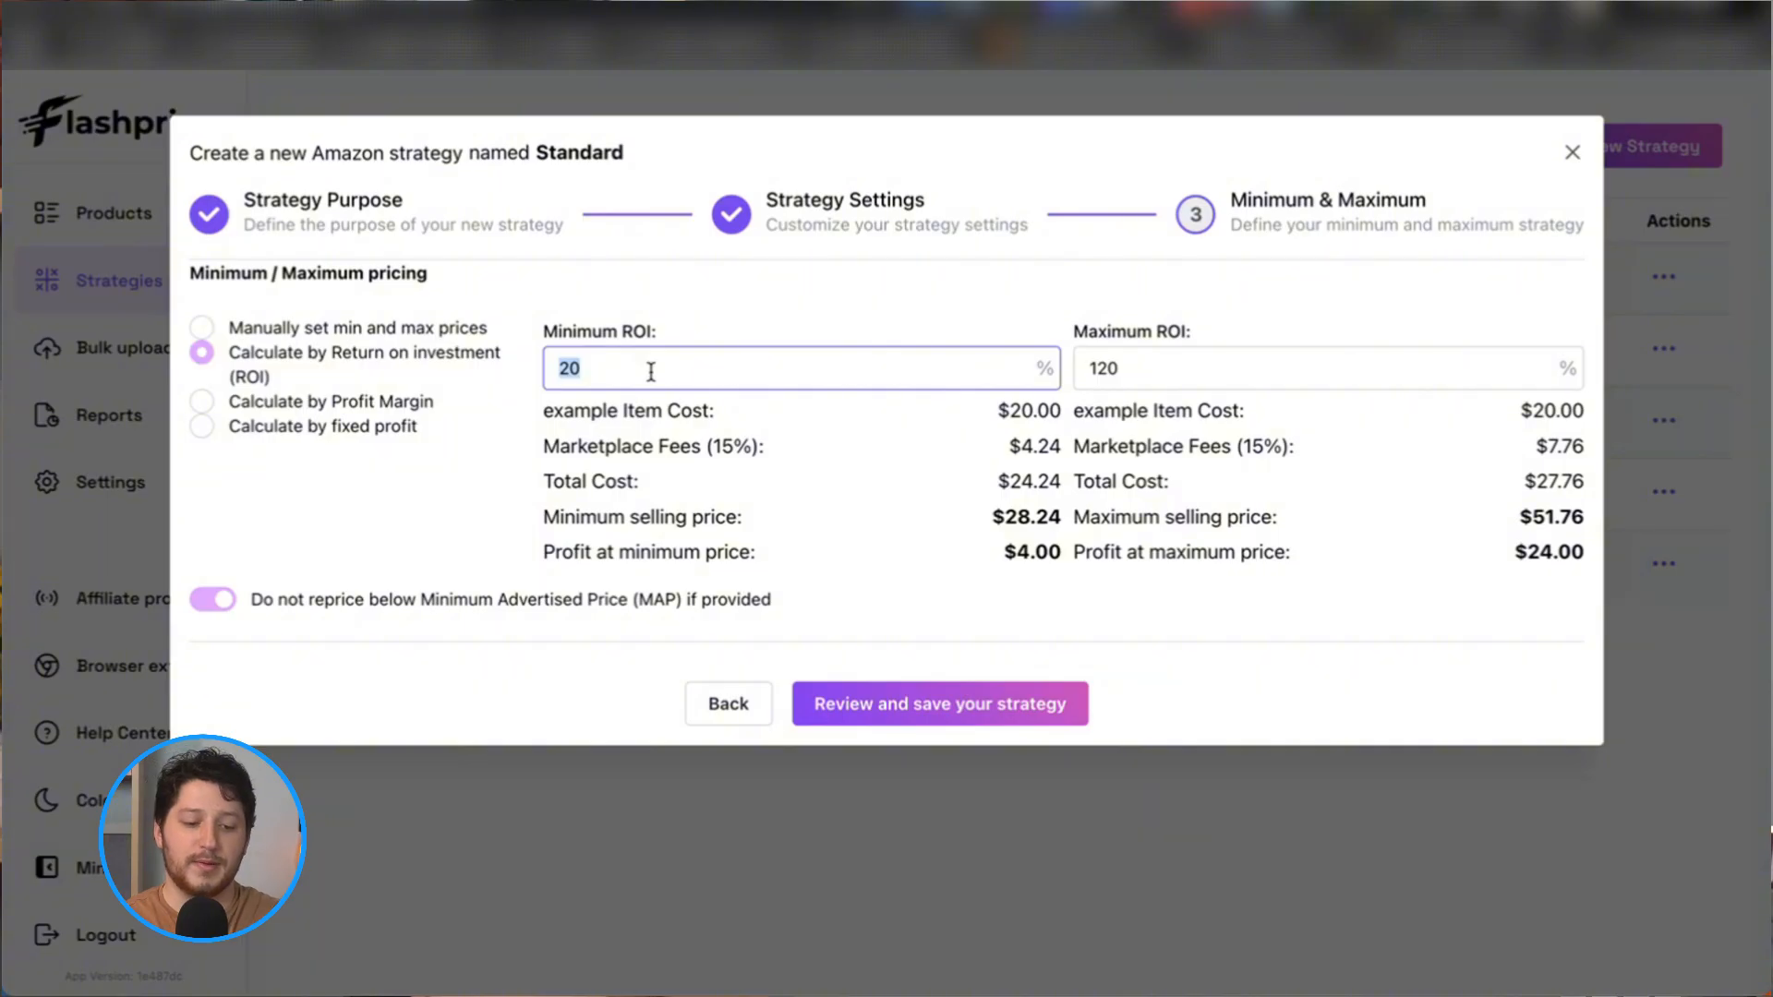
text(30)
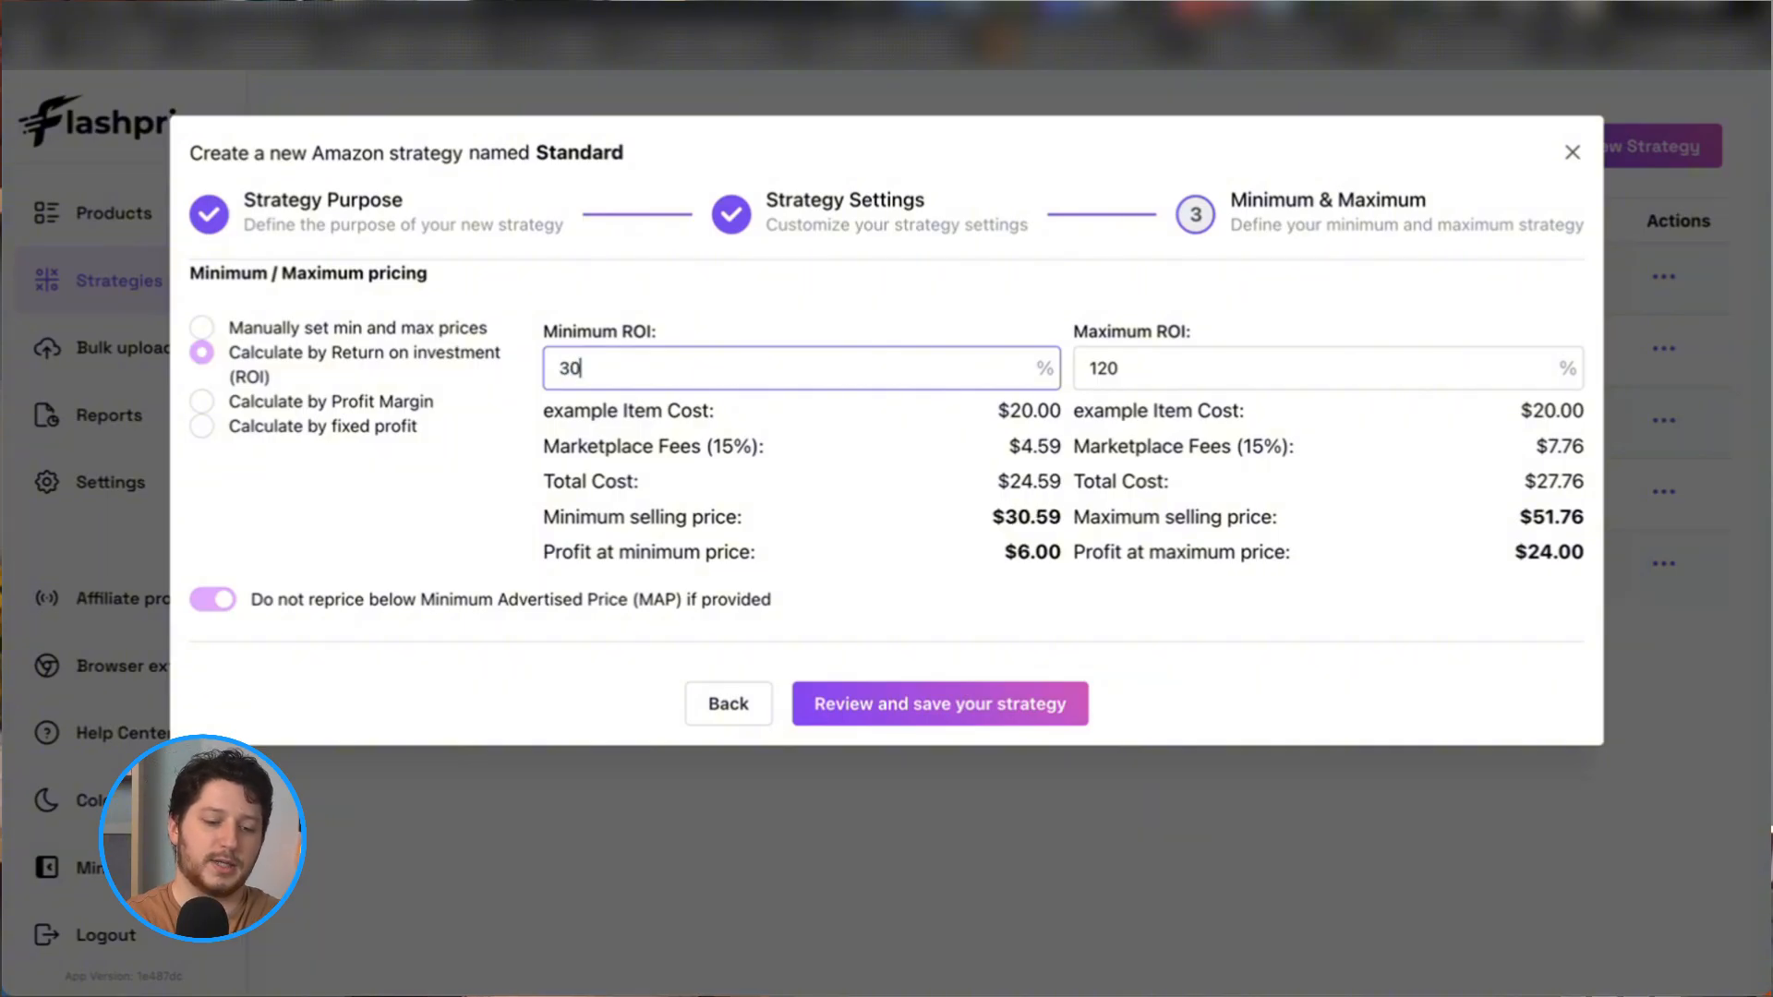
double_click(1136, 360)
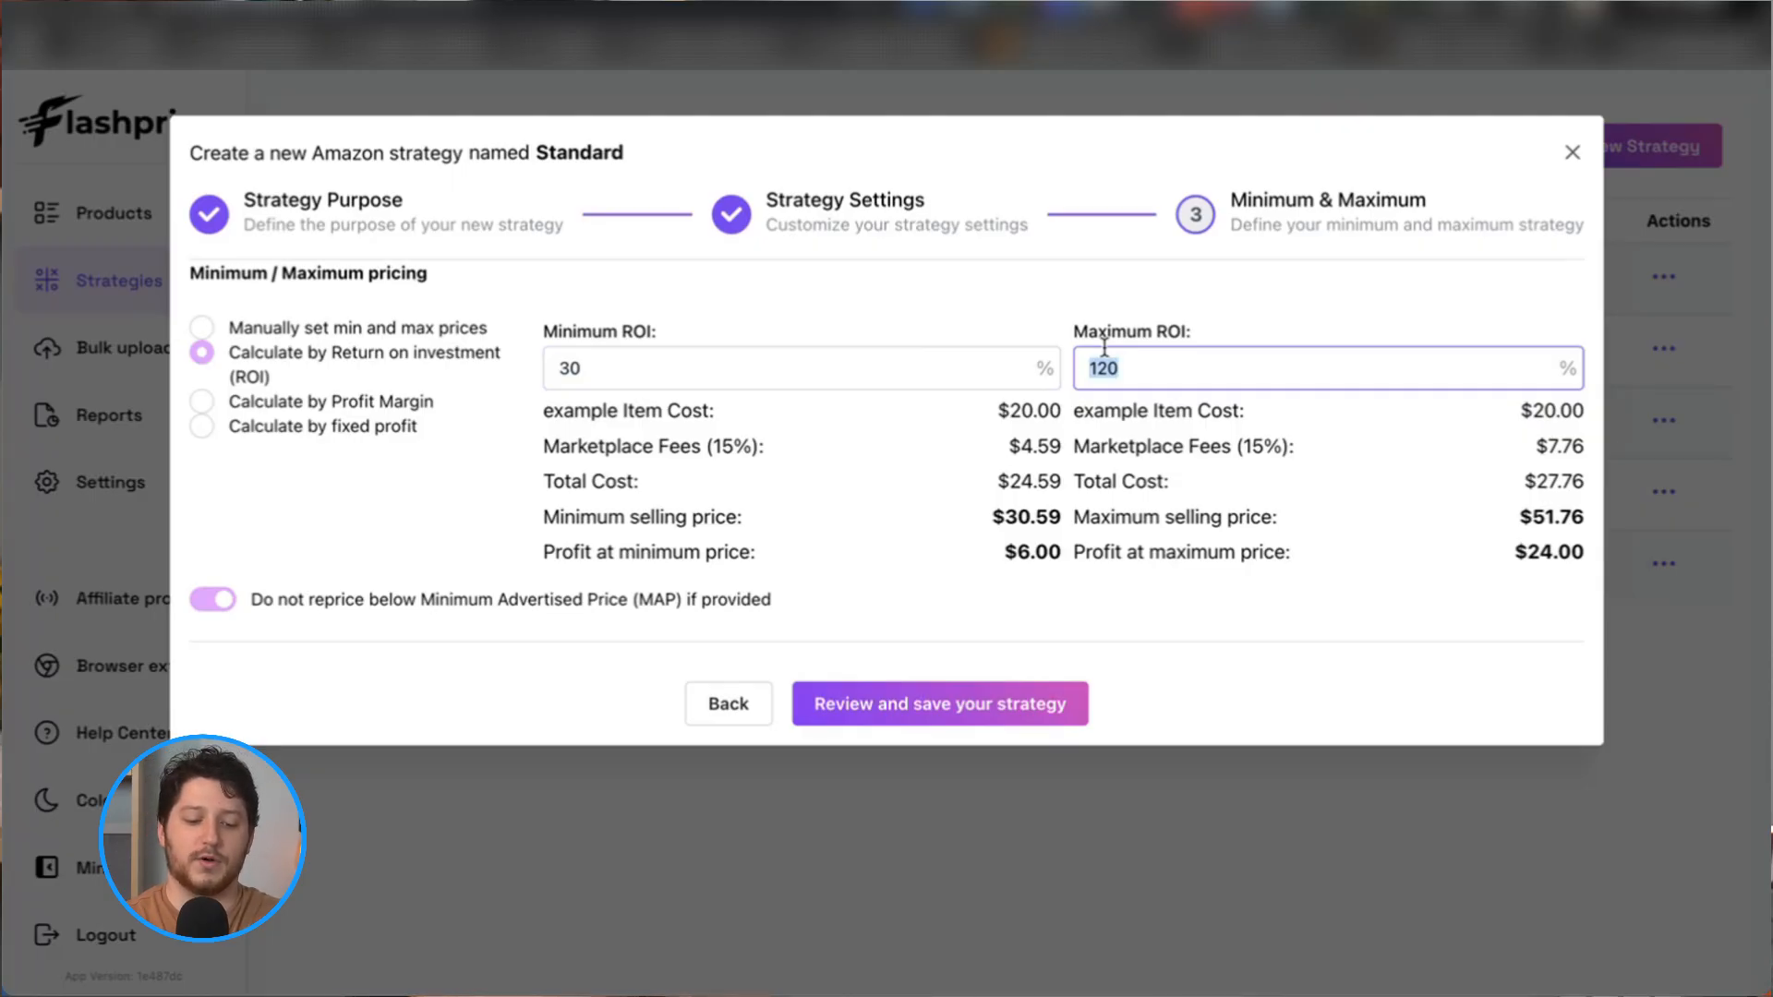
text(150)
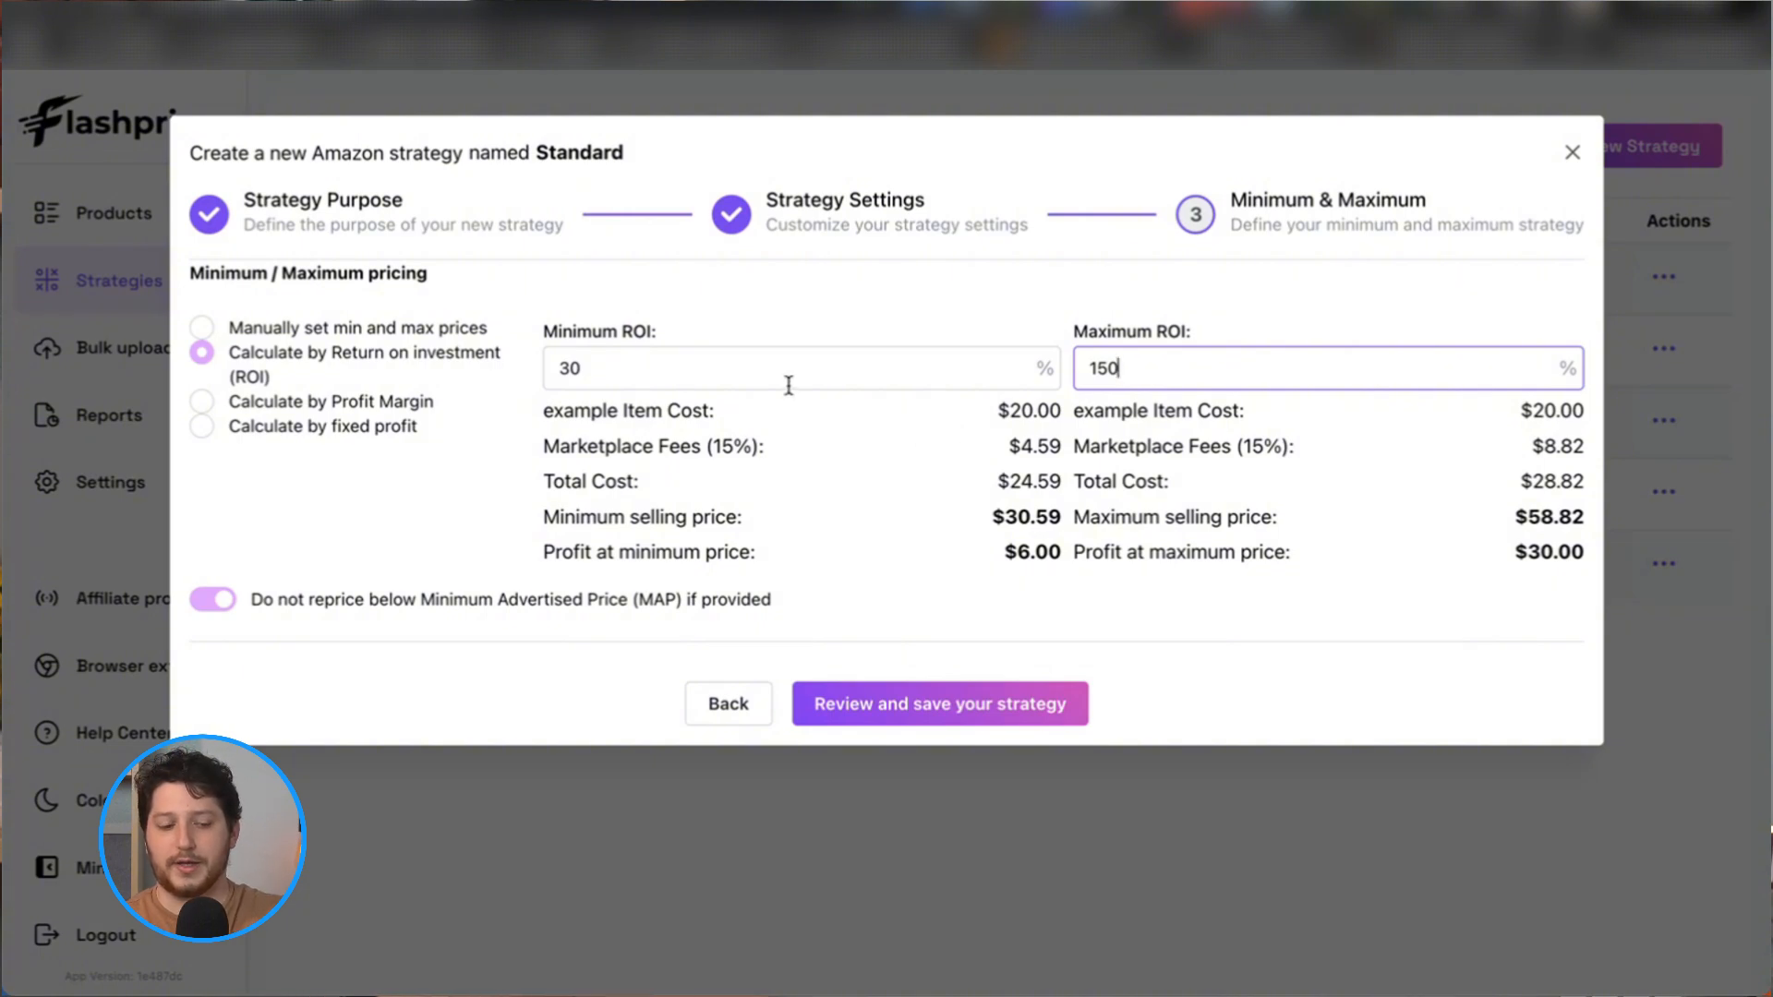
Switch the minimum and maximum pricing to calculation by fixed profit, then review and save the strategy
click(256, 403)
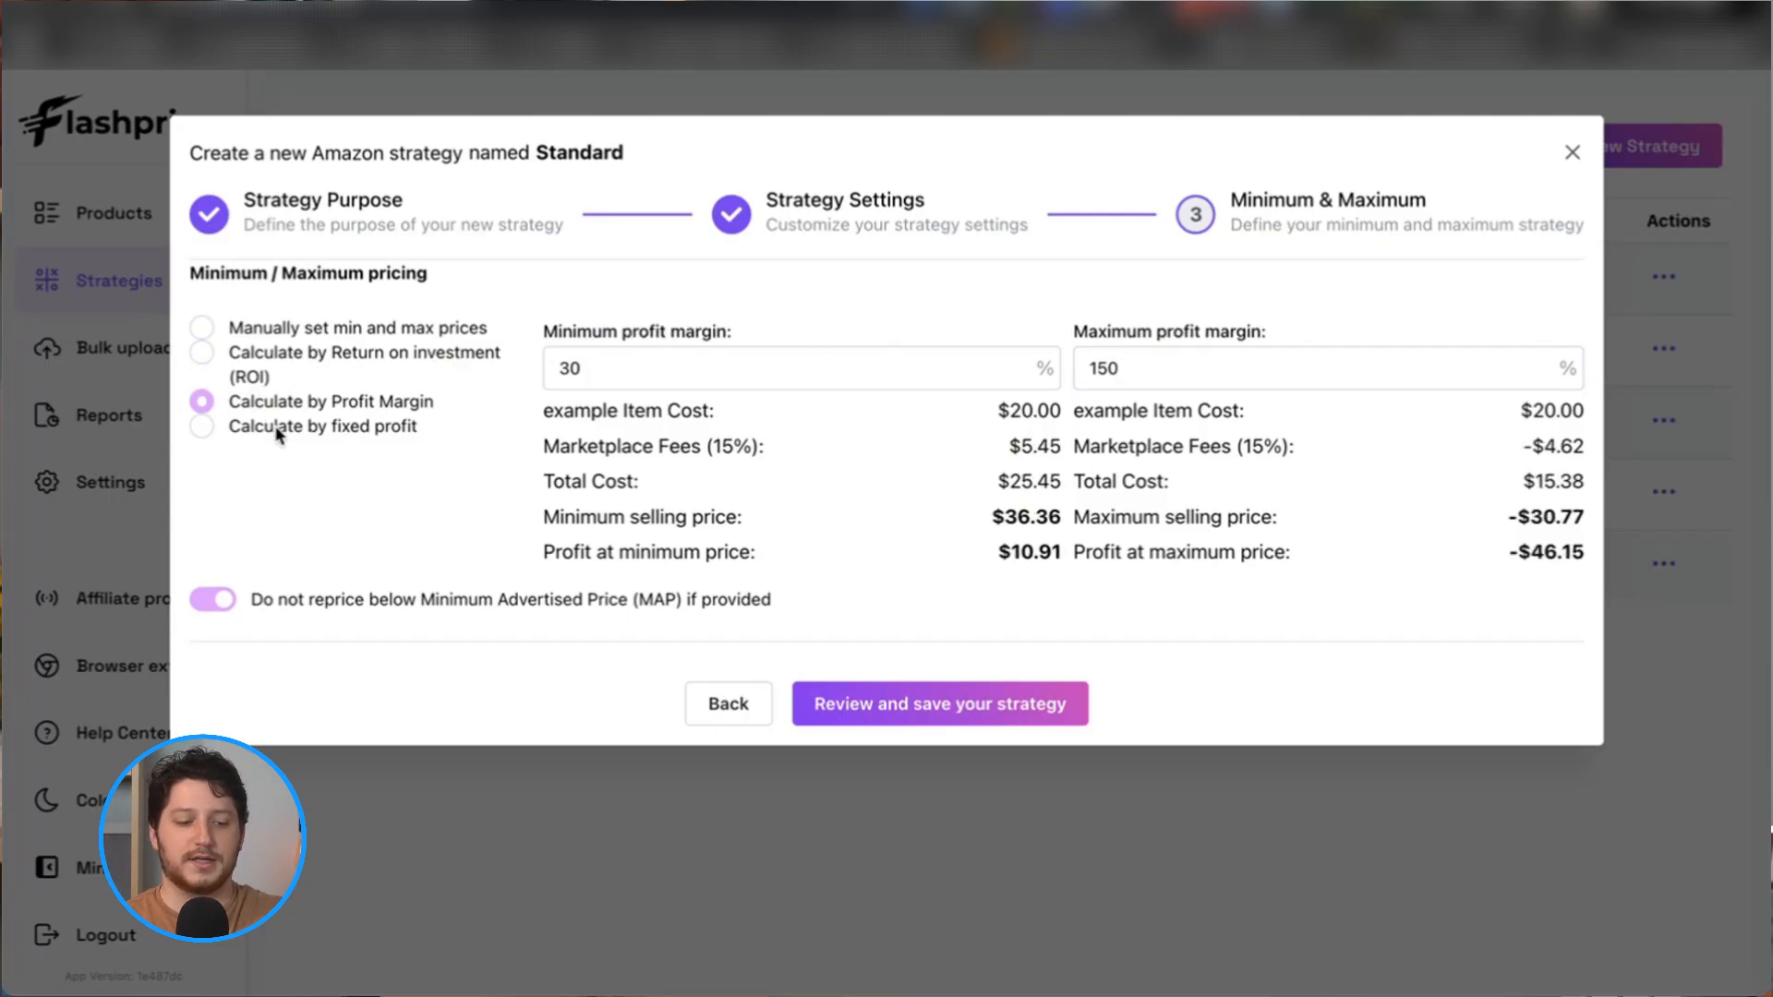
click(279, 430)
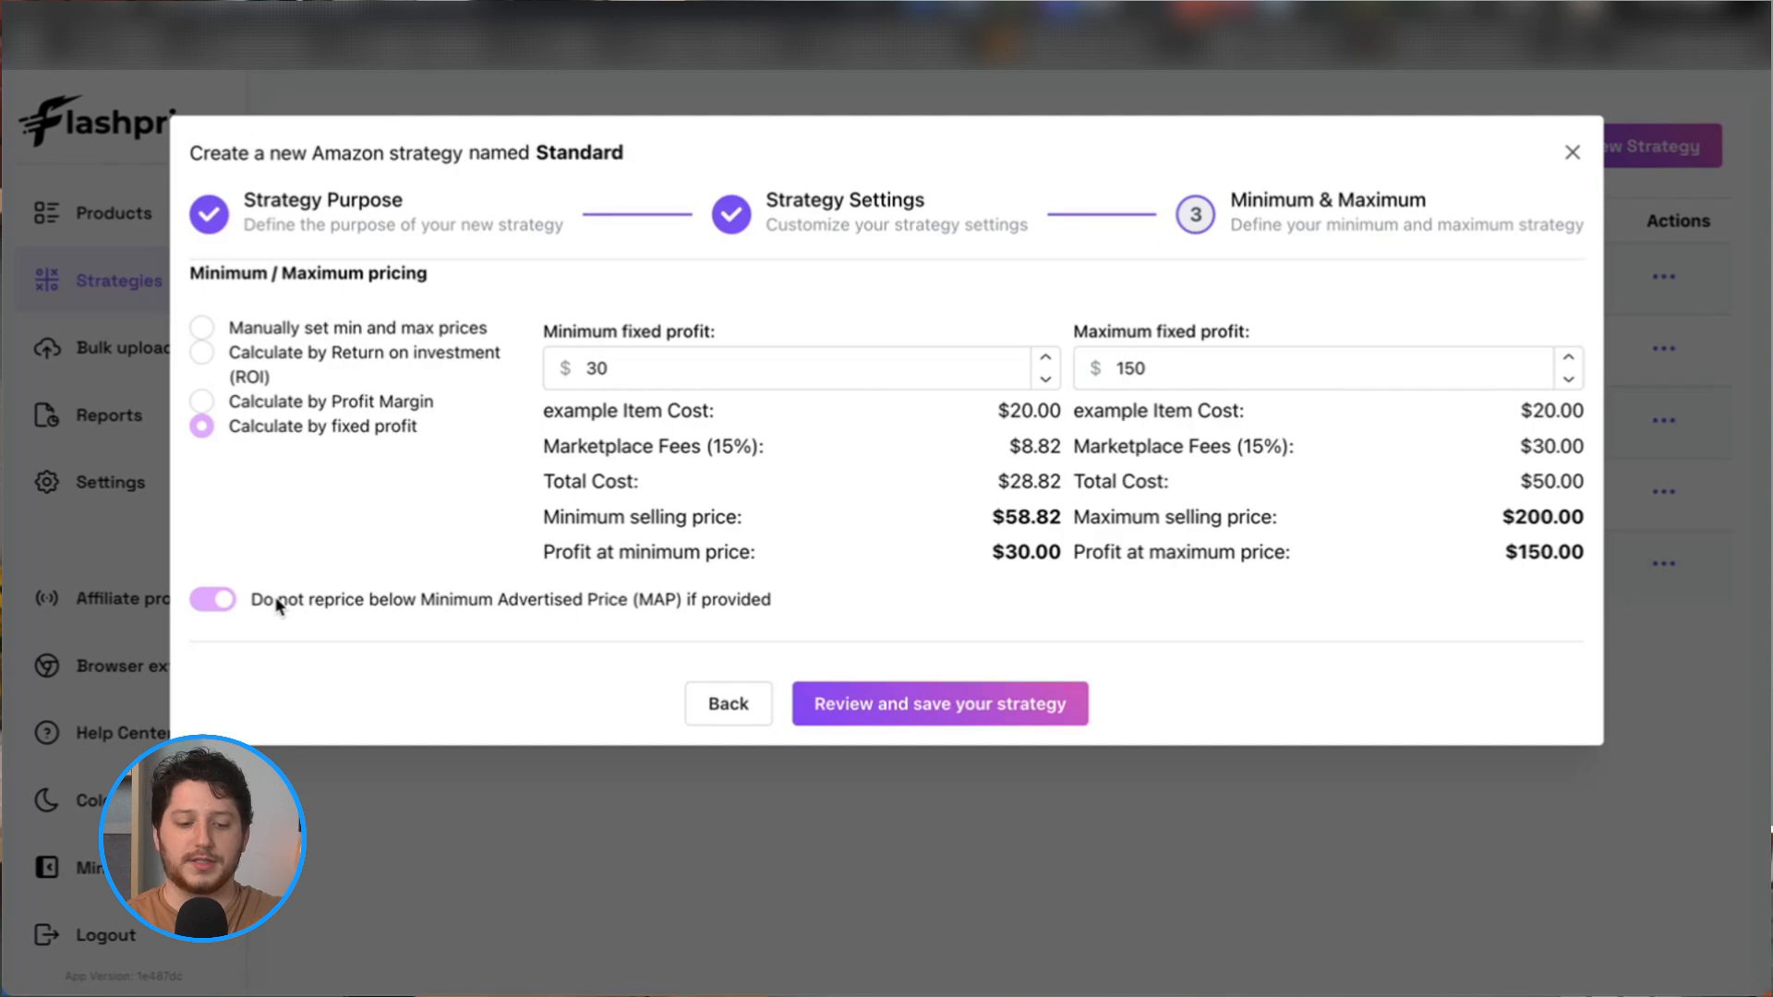
click(920, 720)
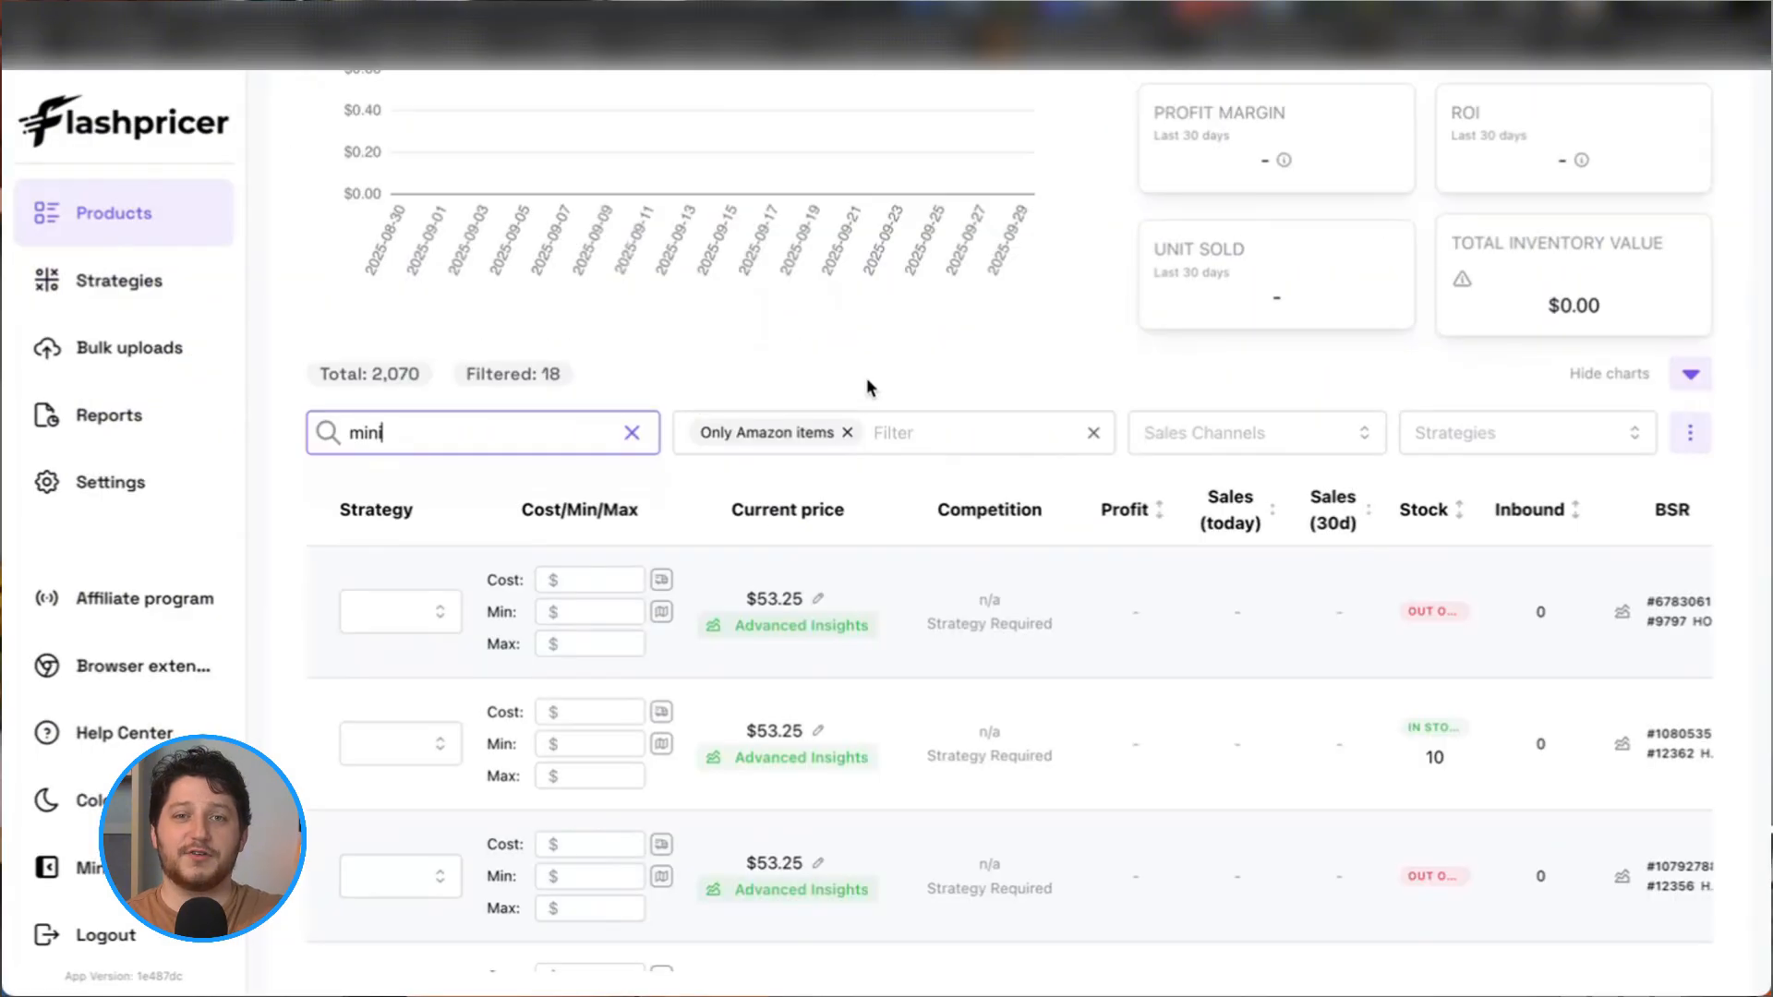
Set the cost of the first product in the filtered "mini" list to $13
scroll(547, 471, down, 1)
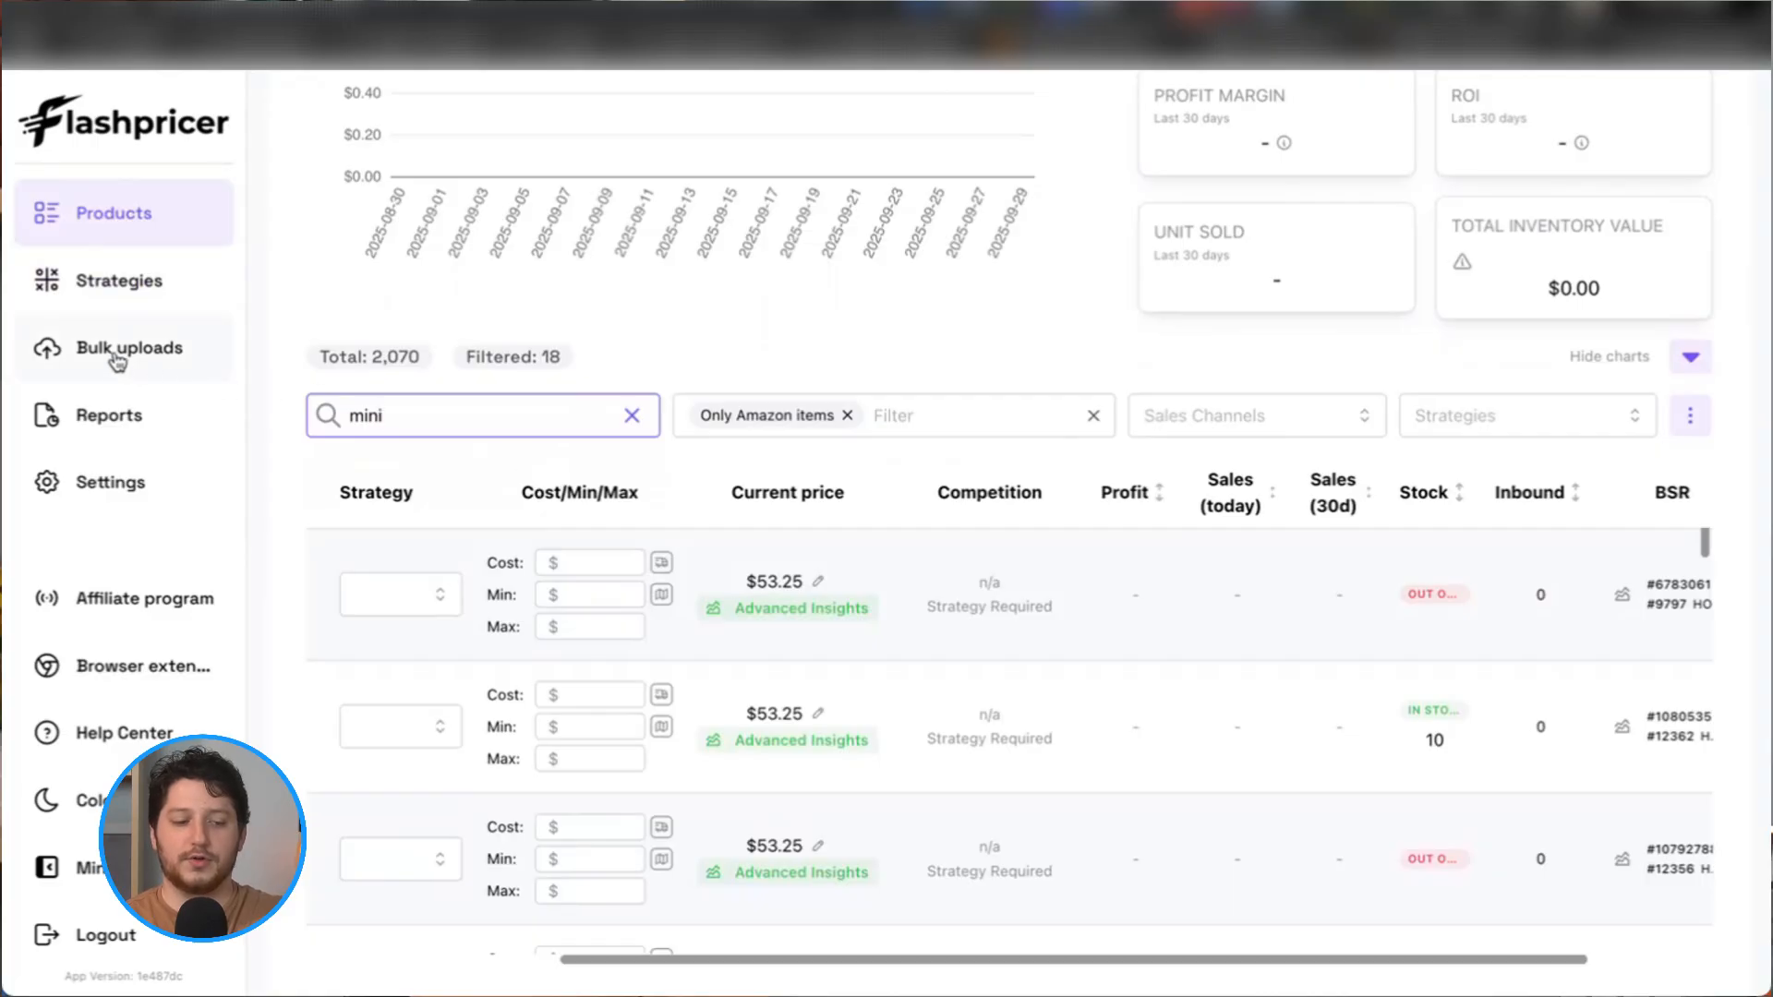
click(602, 562)
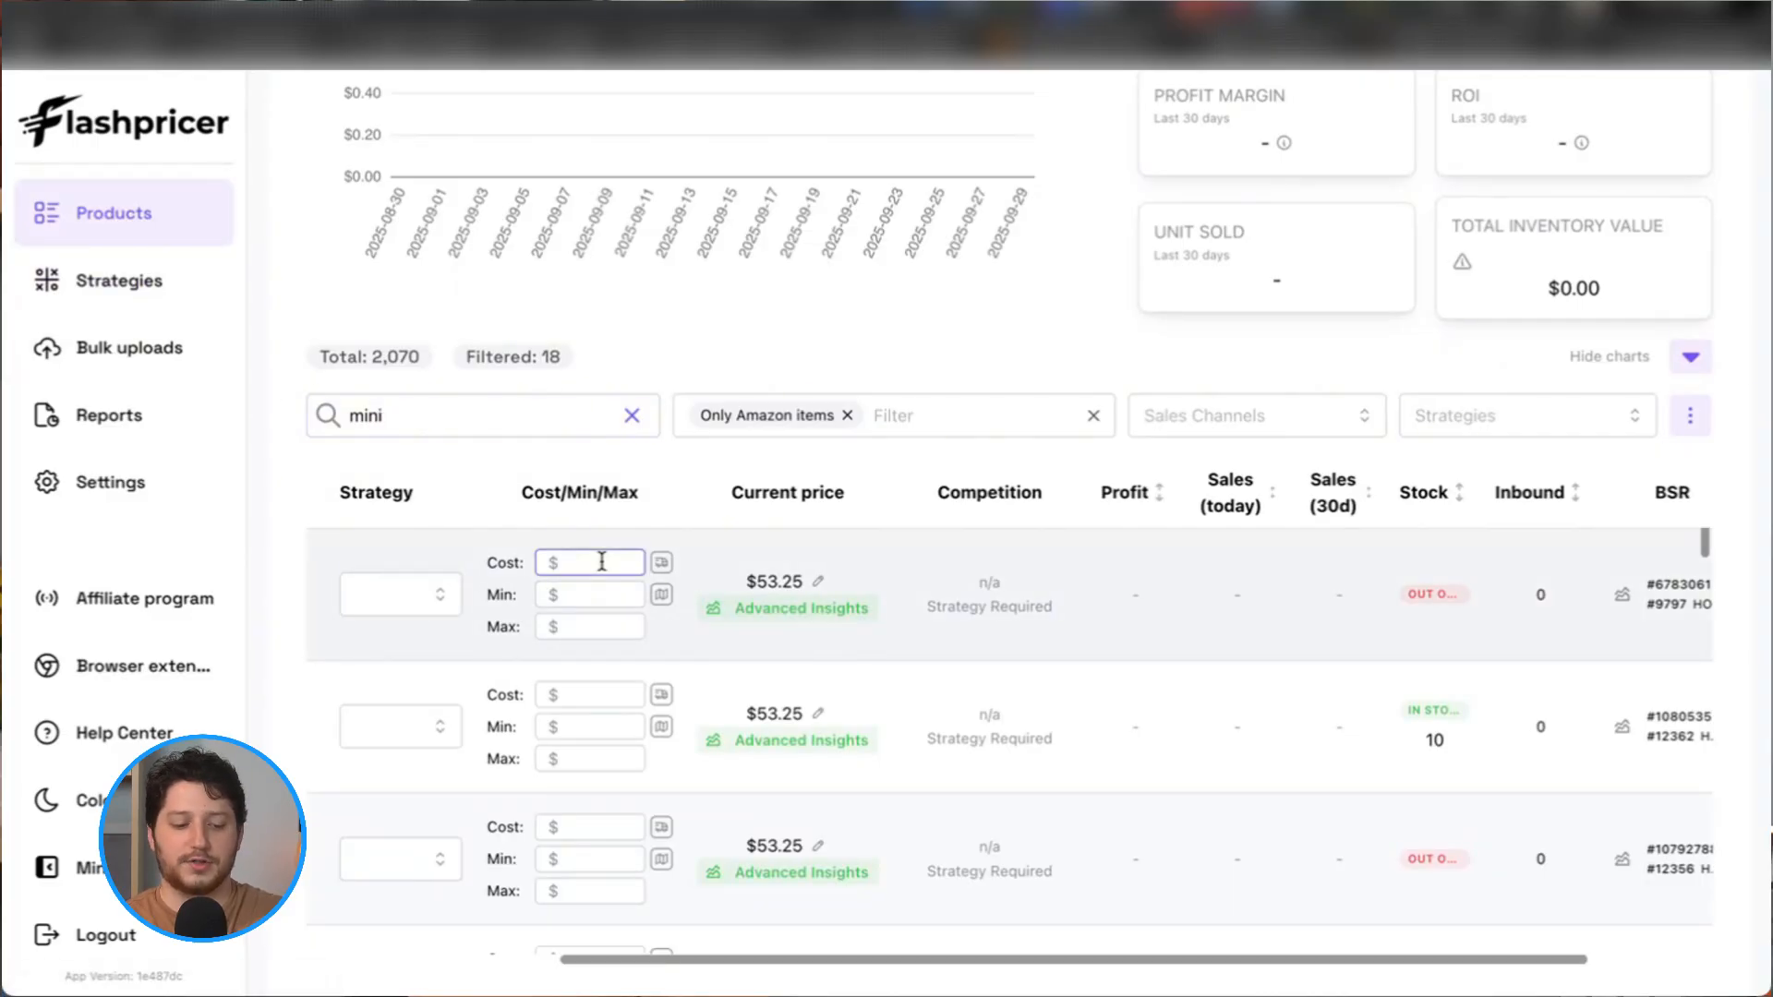
text(13)
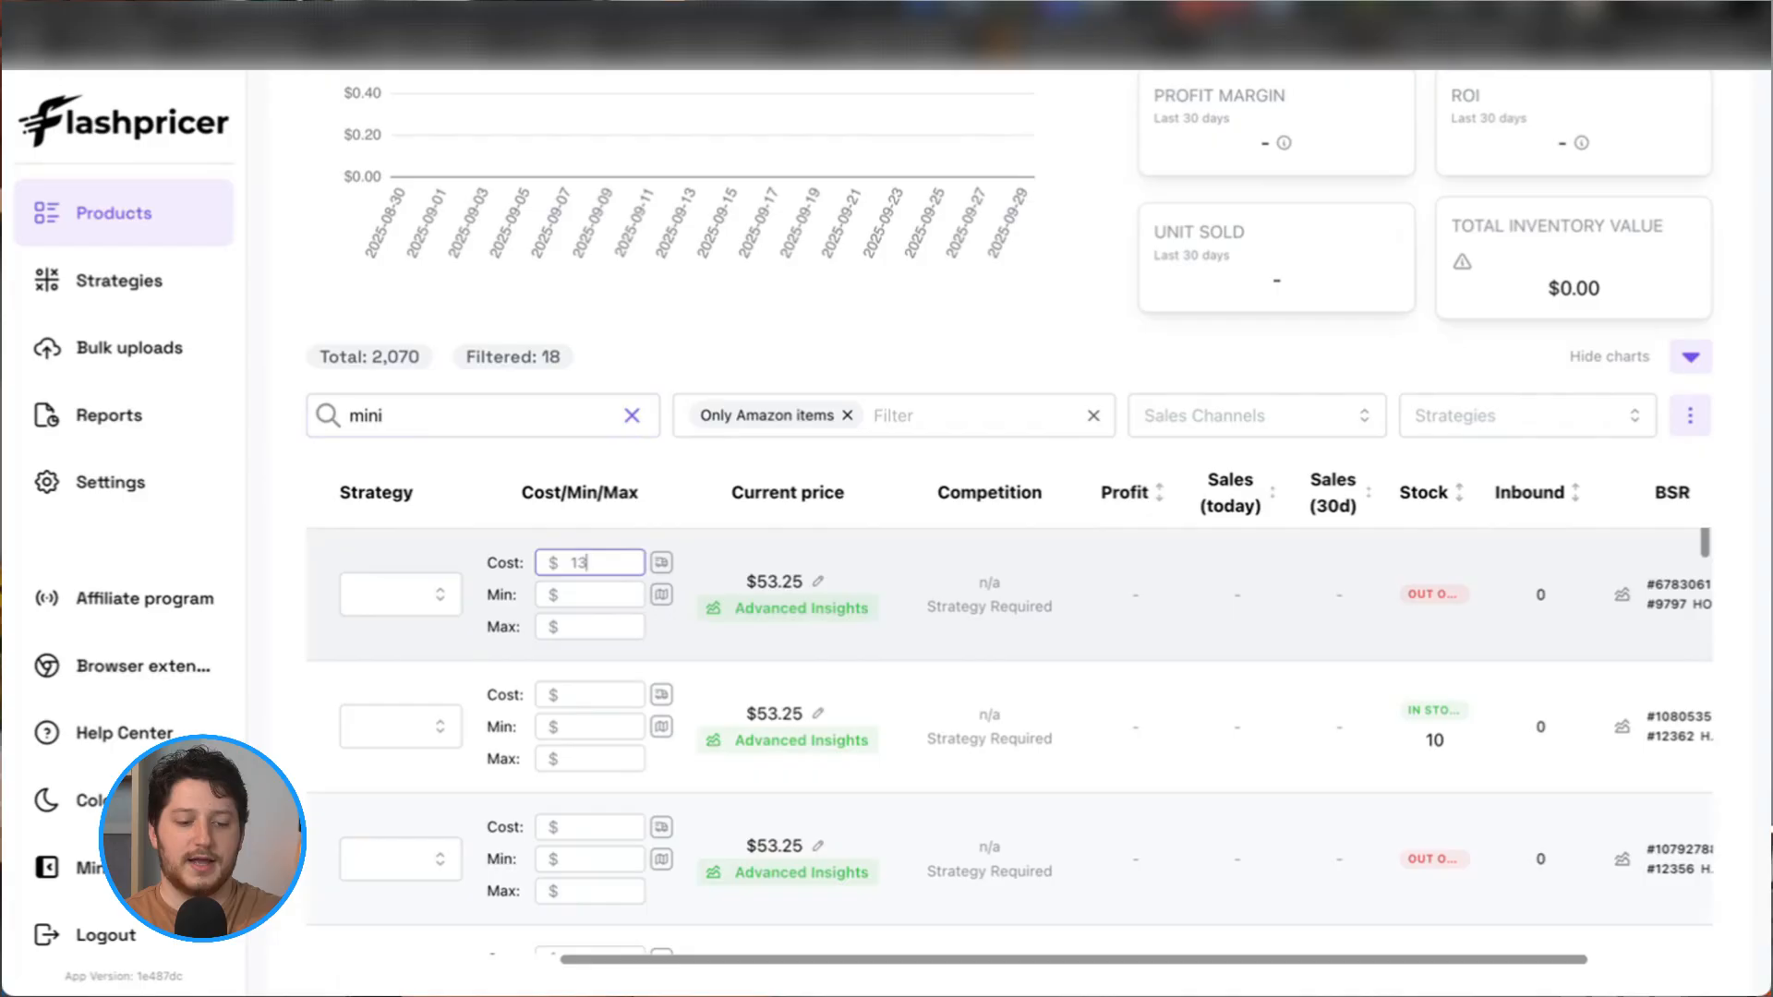
click(712, 270)
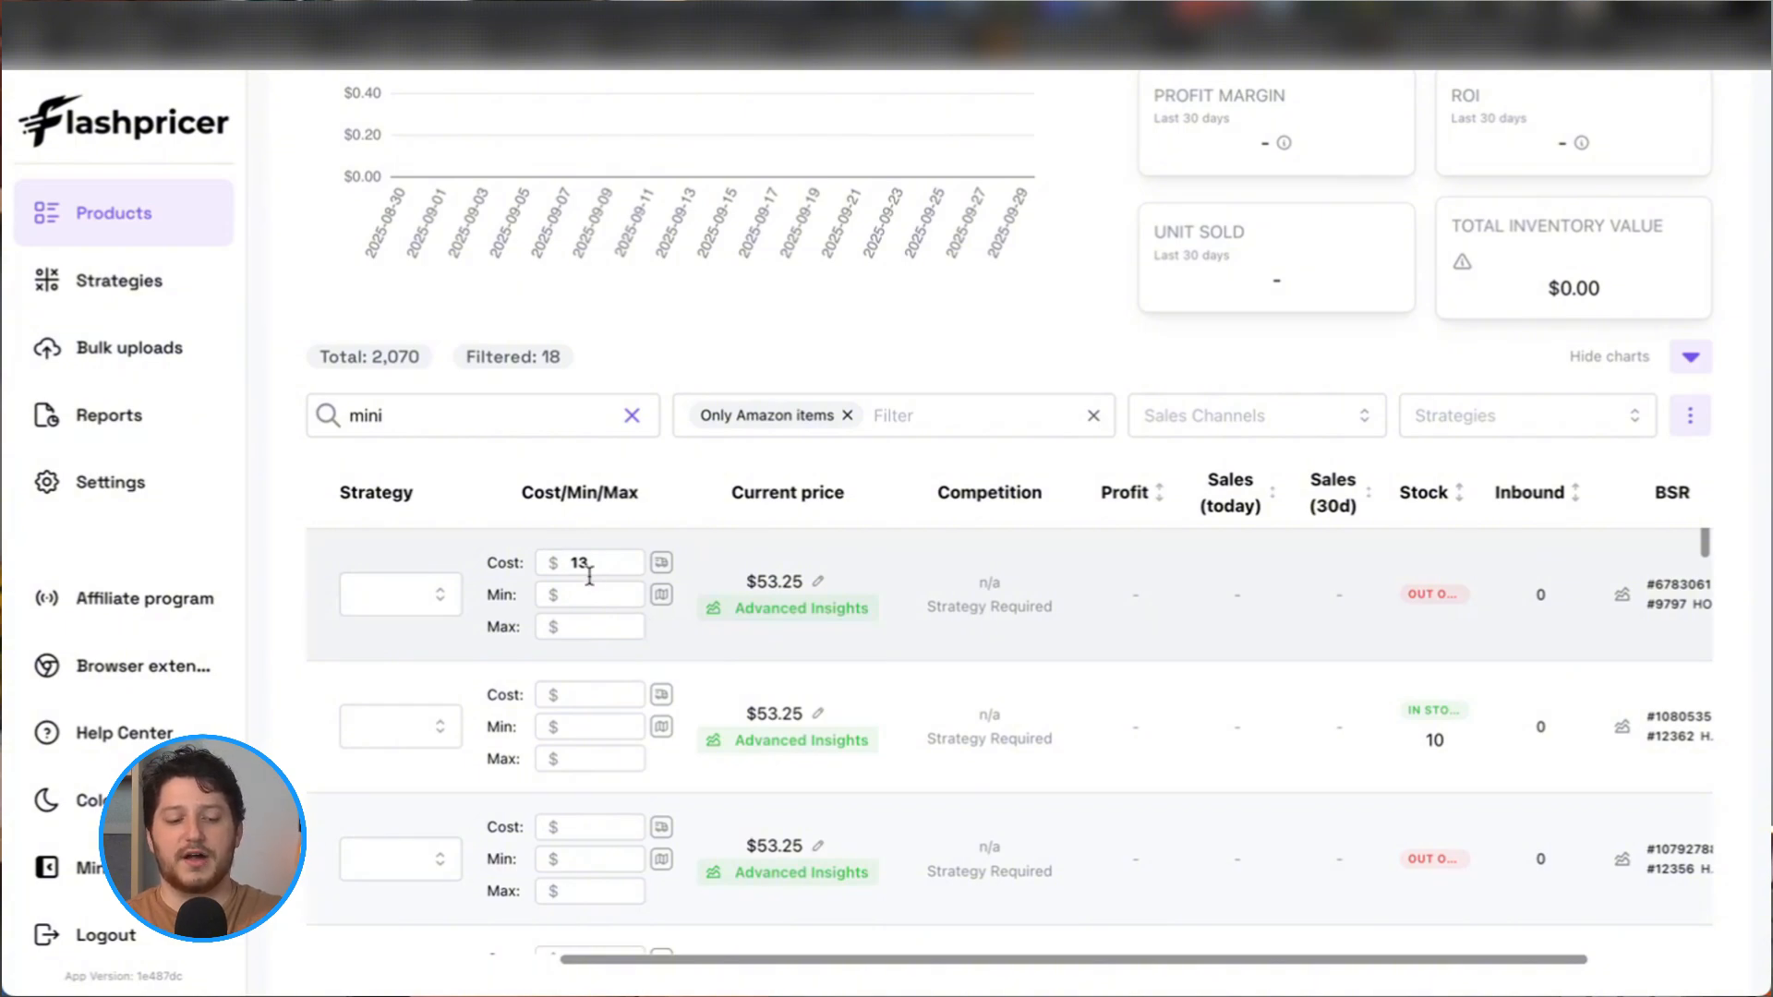
Open the first product's repricing strategy choices, and look over the remaining columns of the product table
click(438, 596)
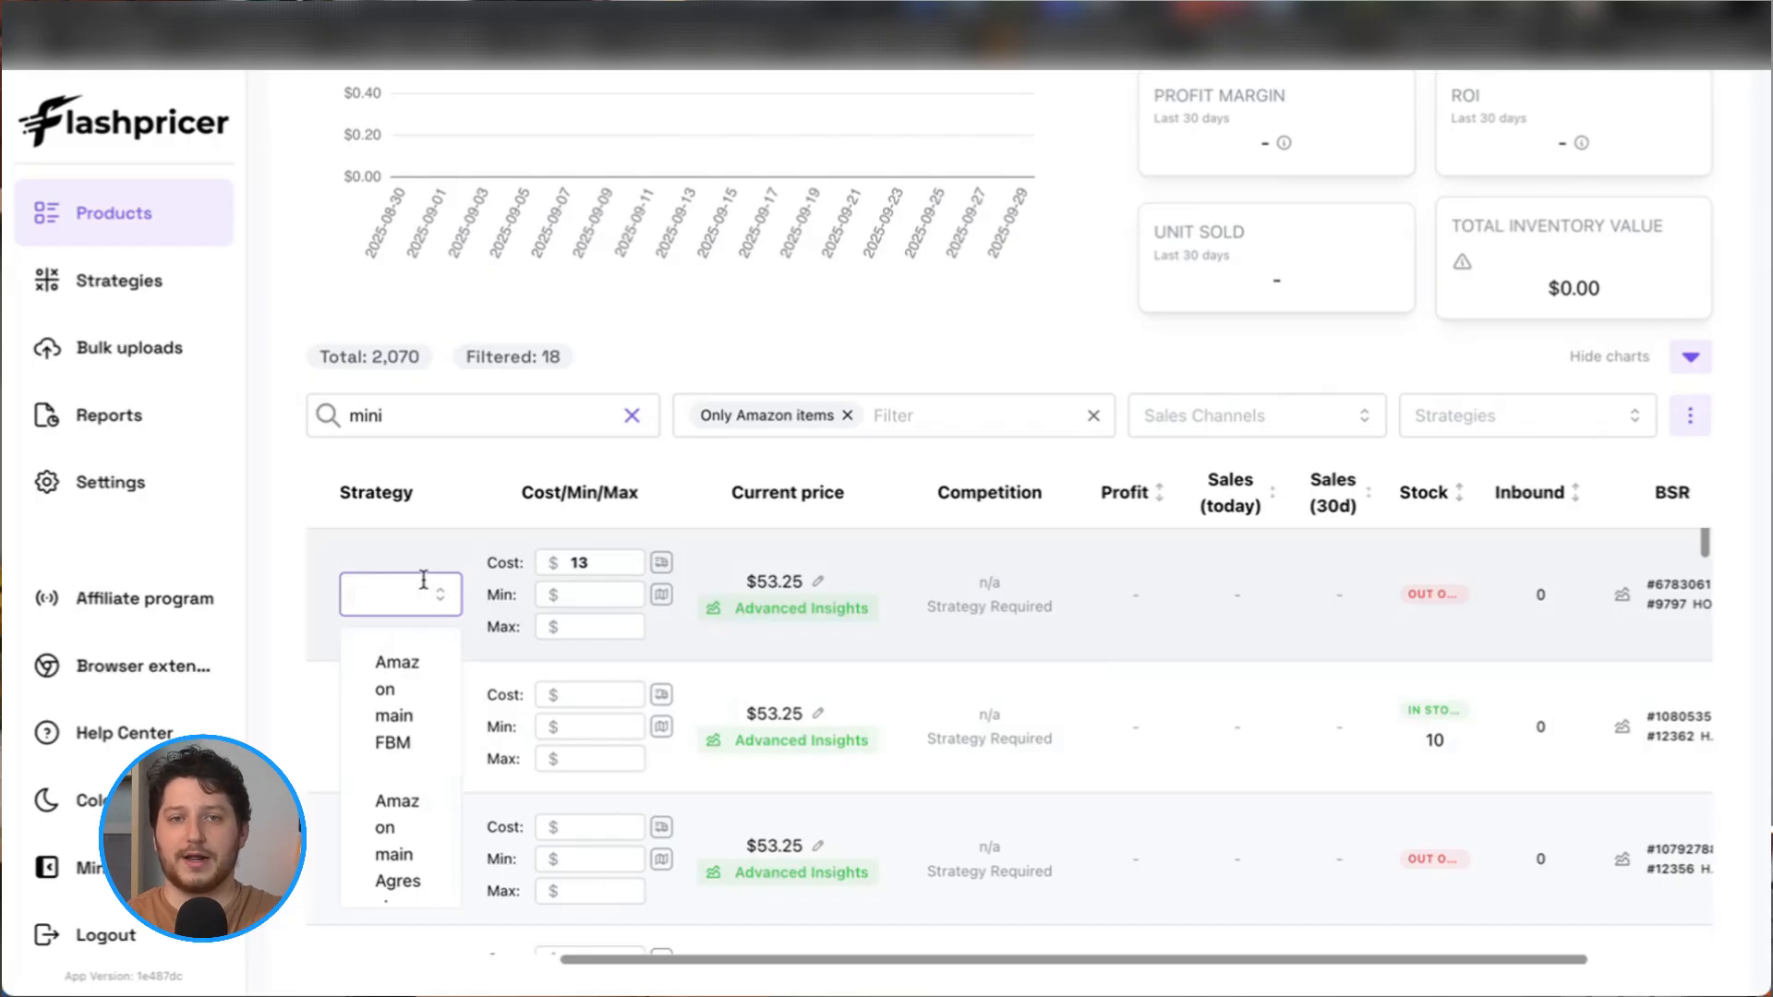
scroll(1034, 609, right, 3)
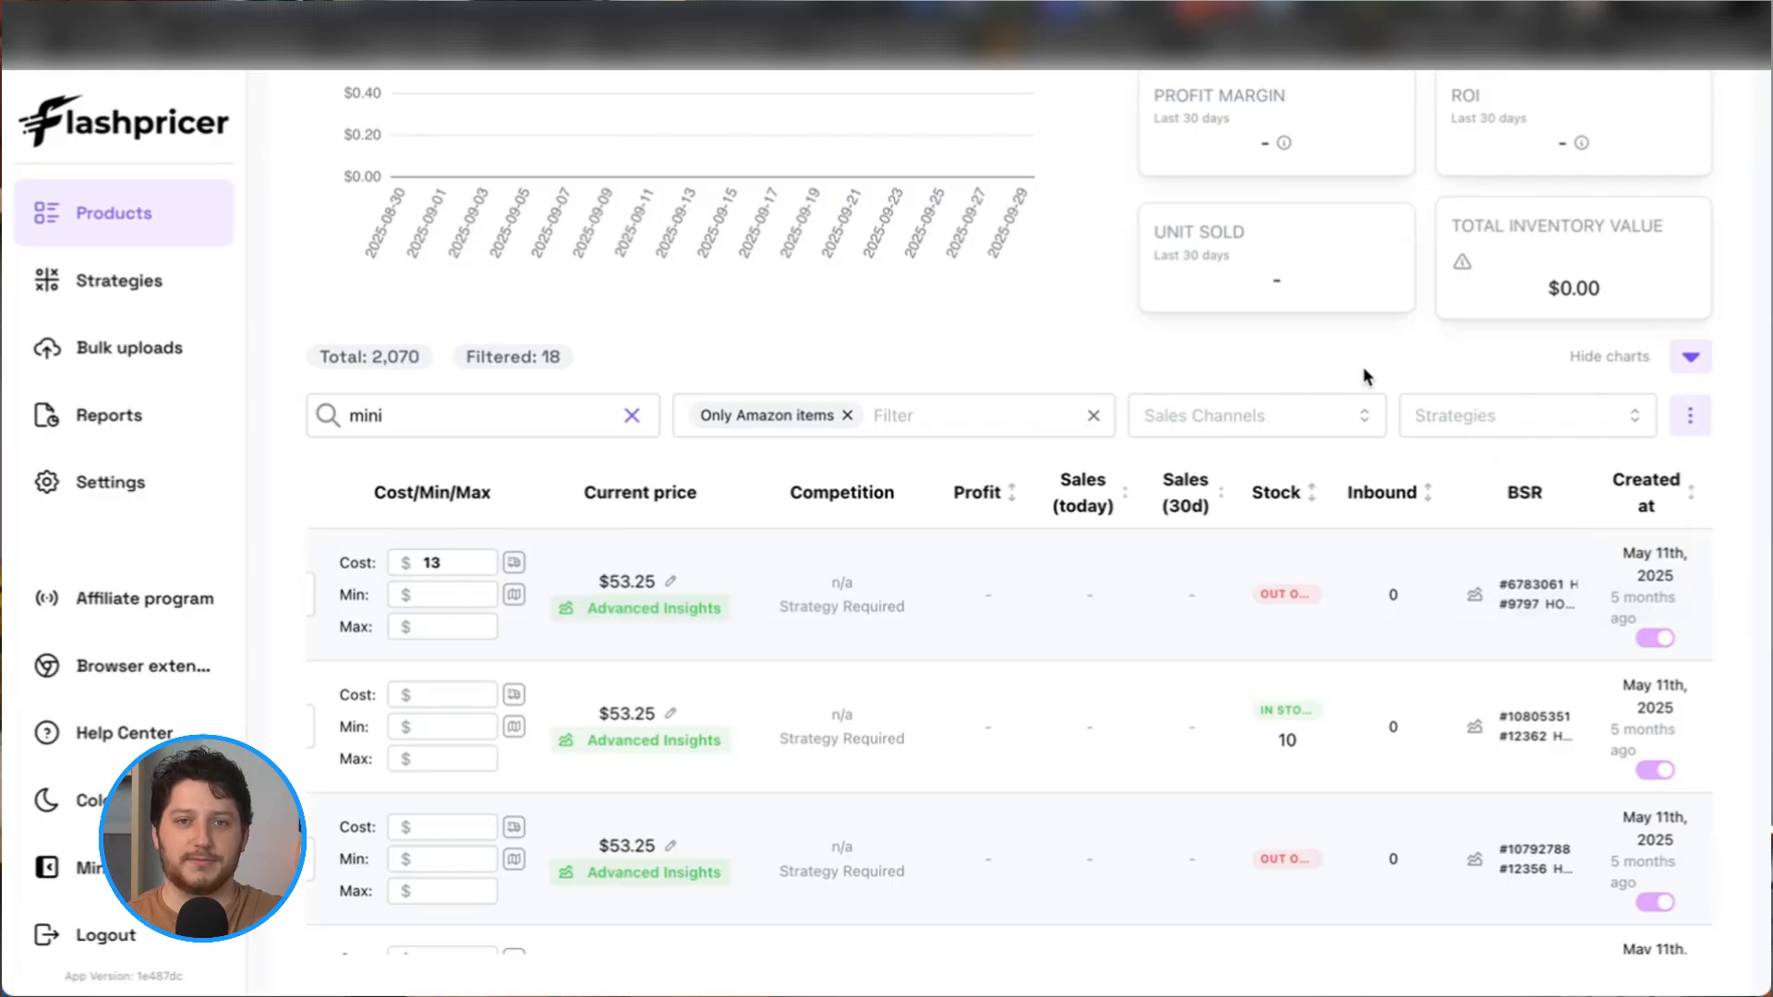
scroll(1007, 721, left, 2)
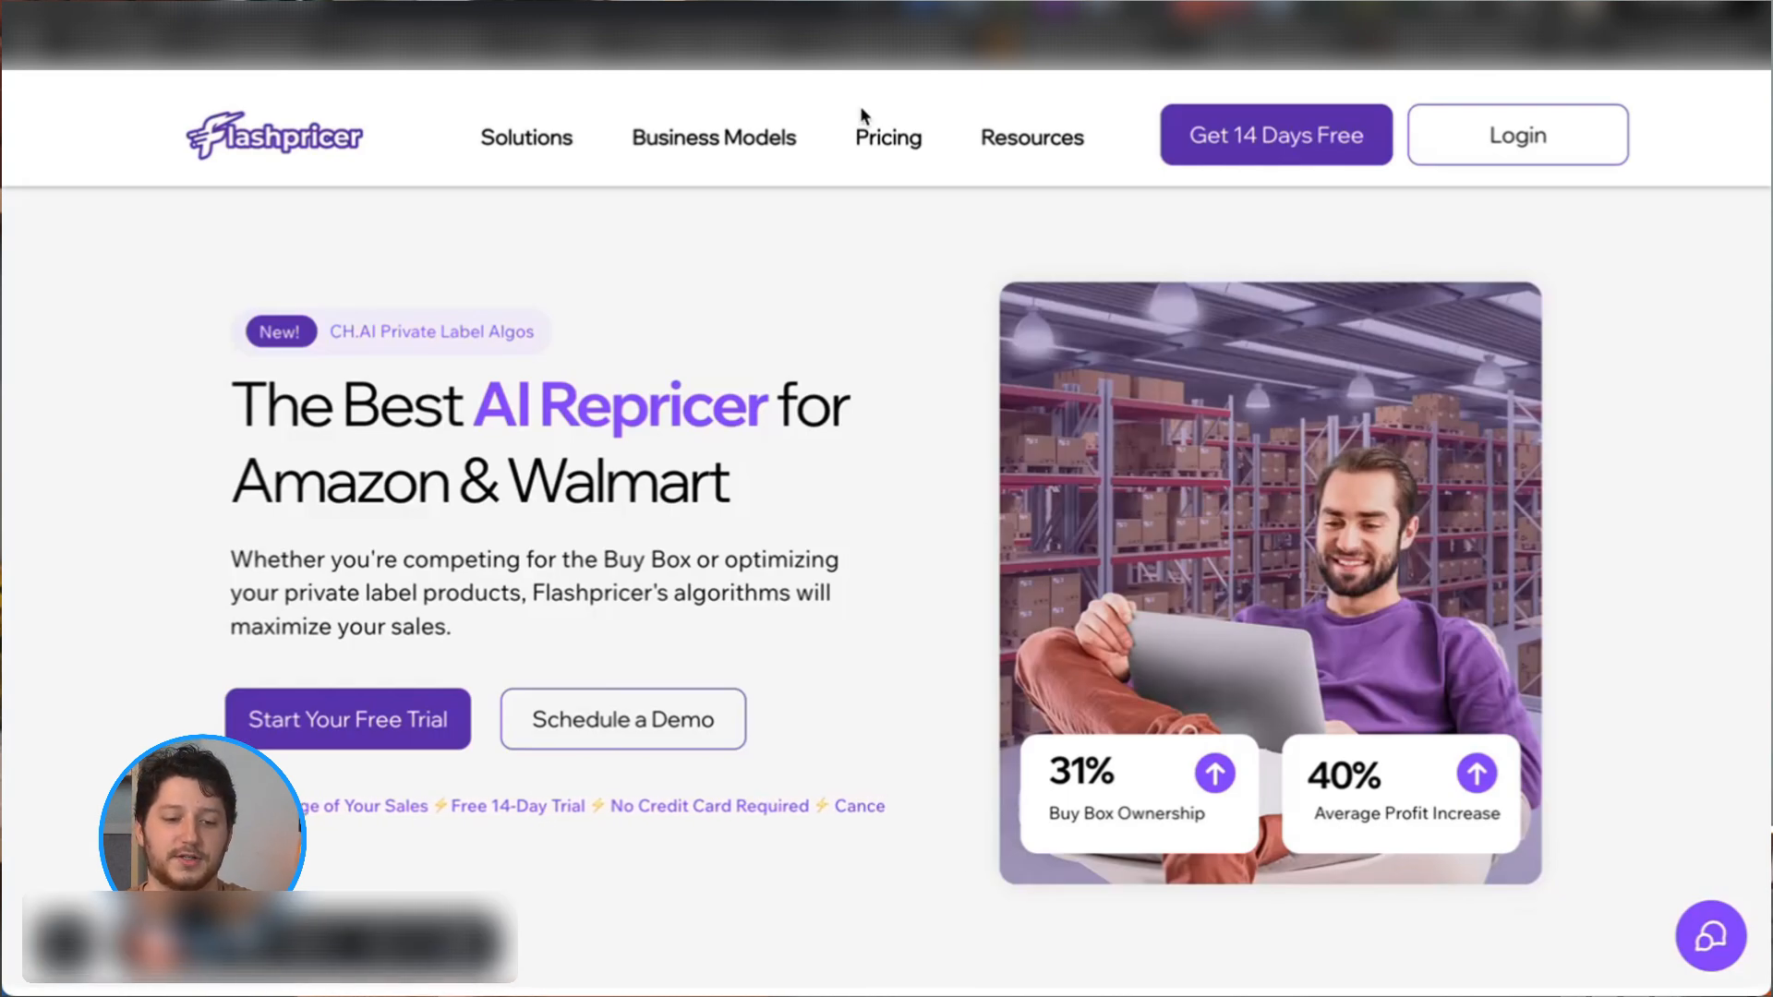
Open the pricing page of the Flashpricer website and examine the monthly reseller plans and their listing limits
click(904, 152)
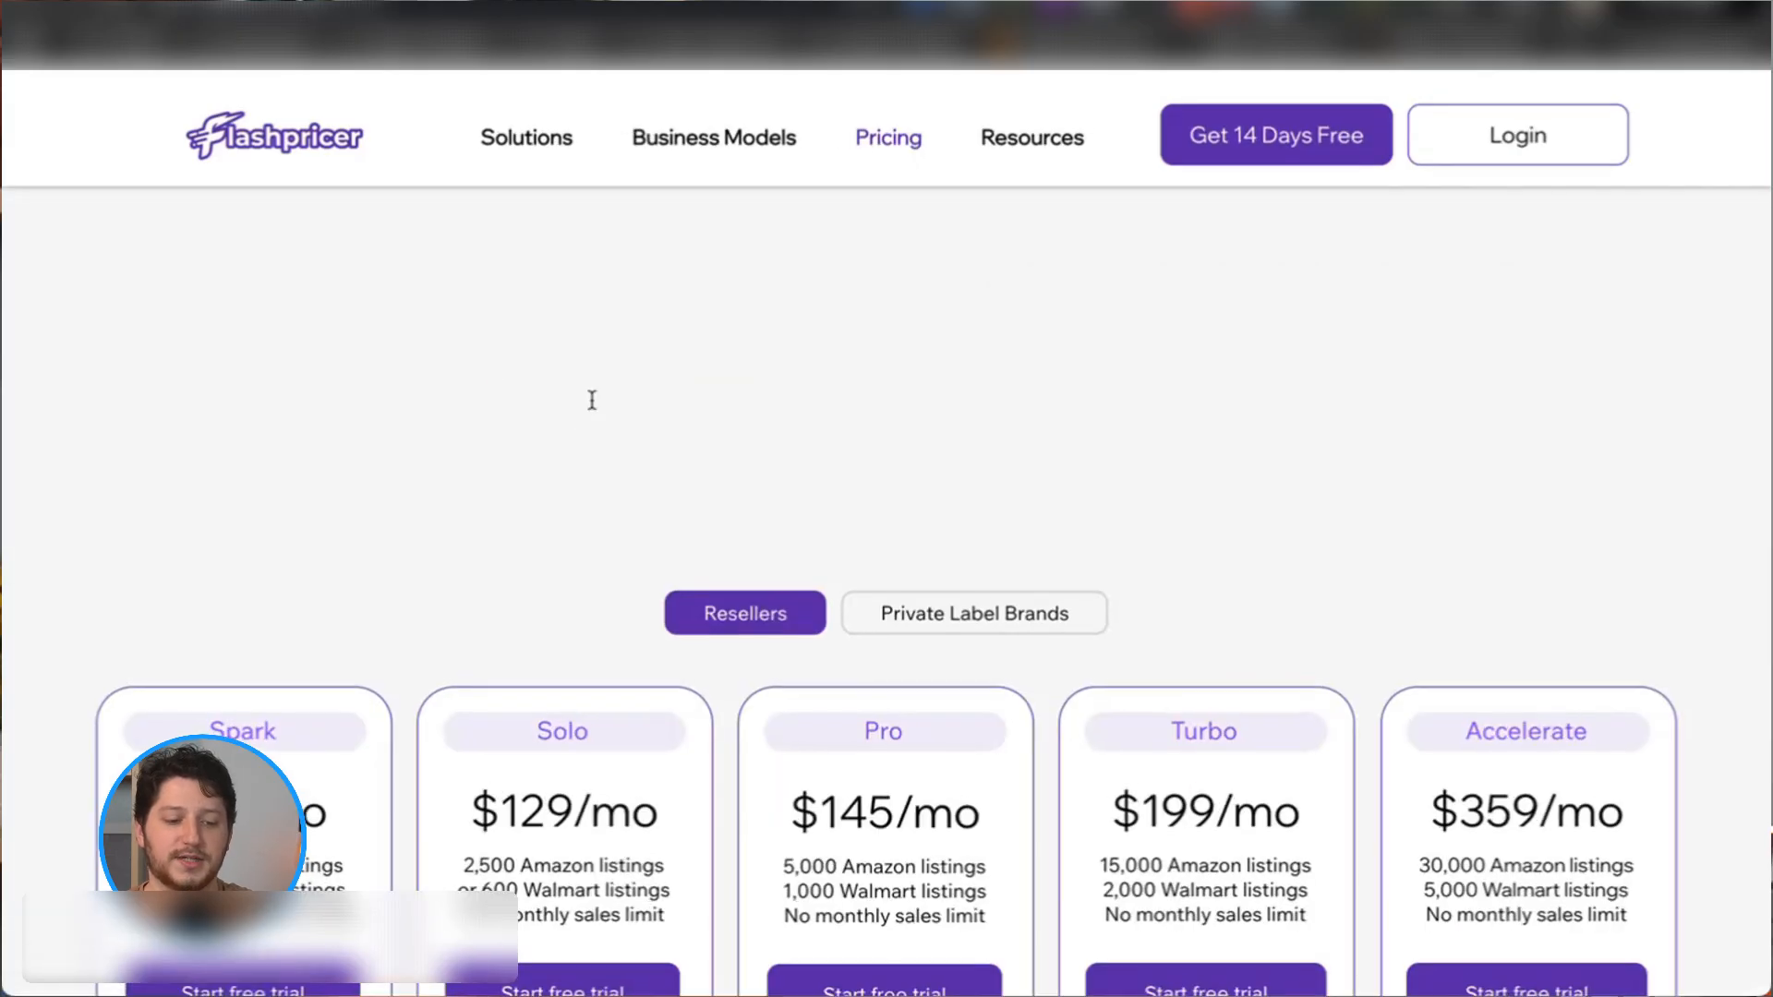
scroll(454, 611, down, 3)
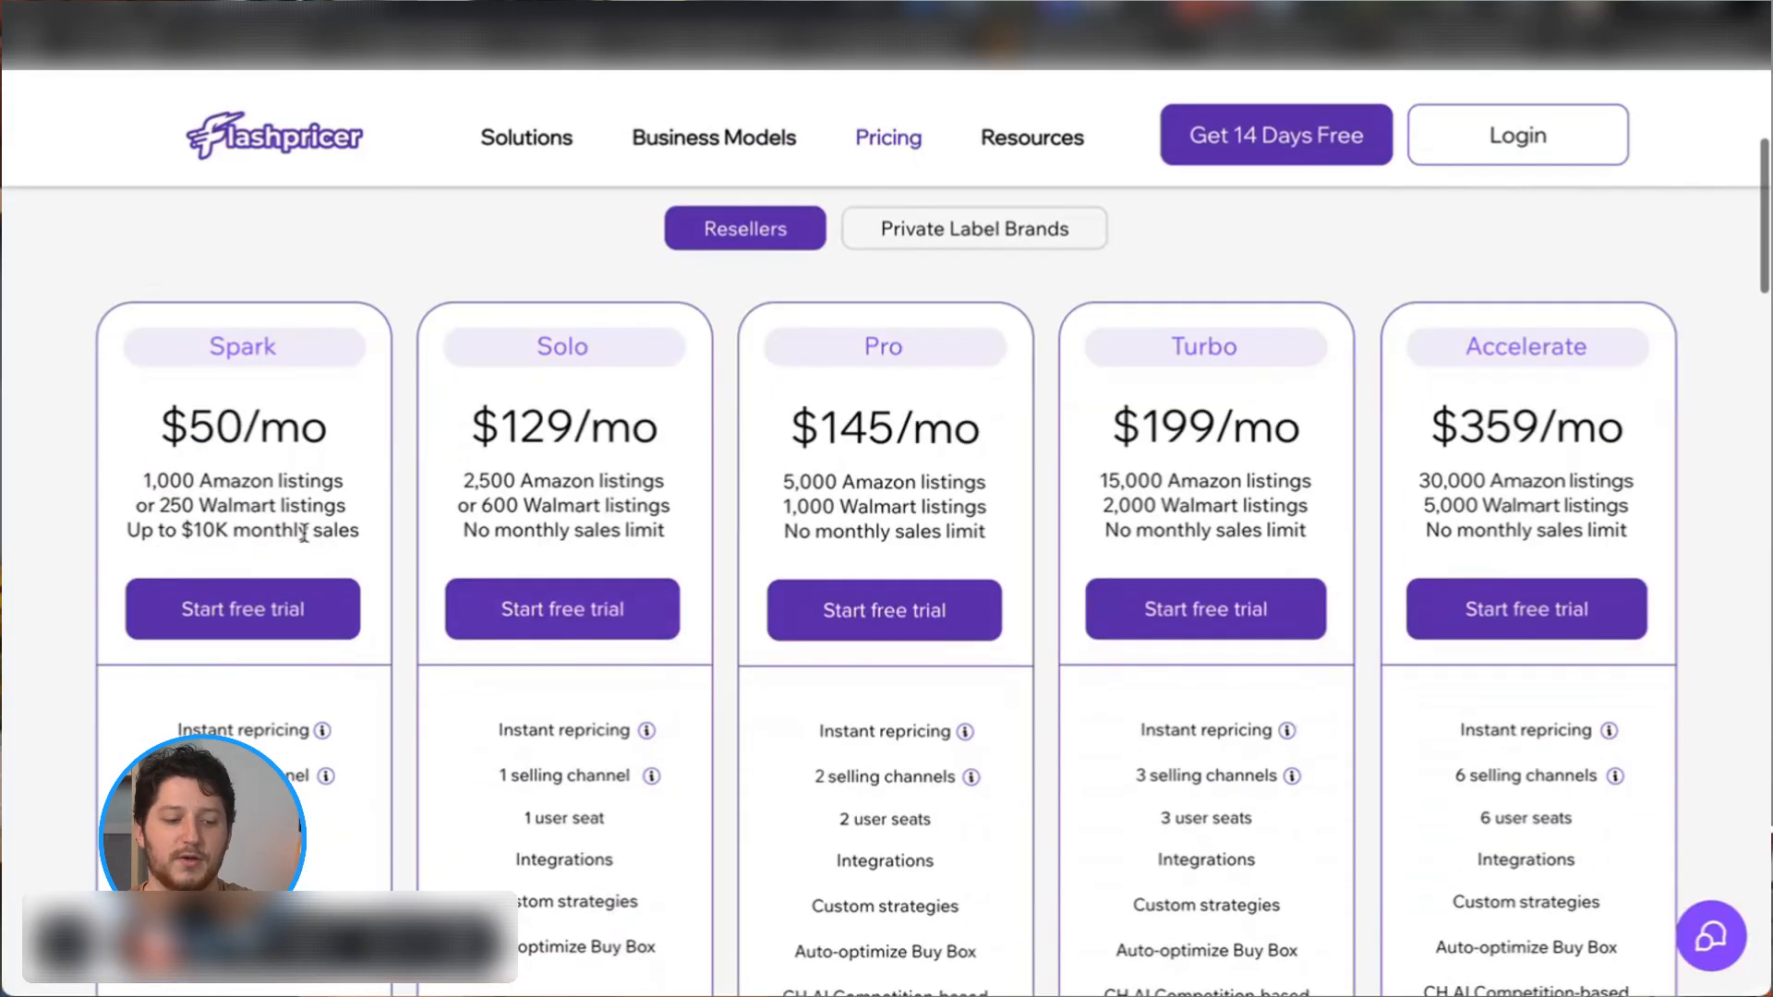
scroll(277, 534, down, 1)
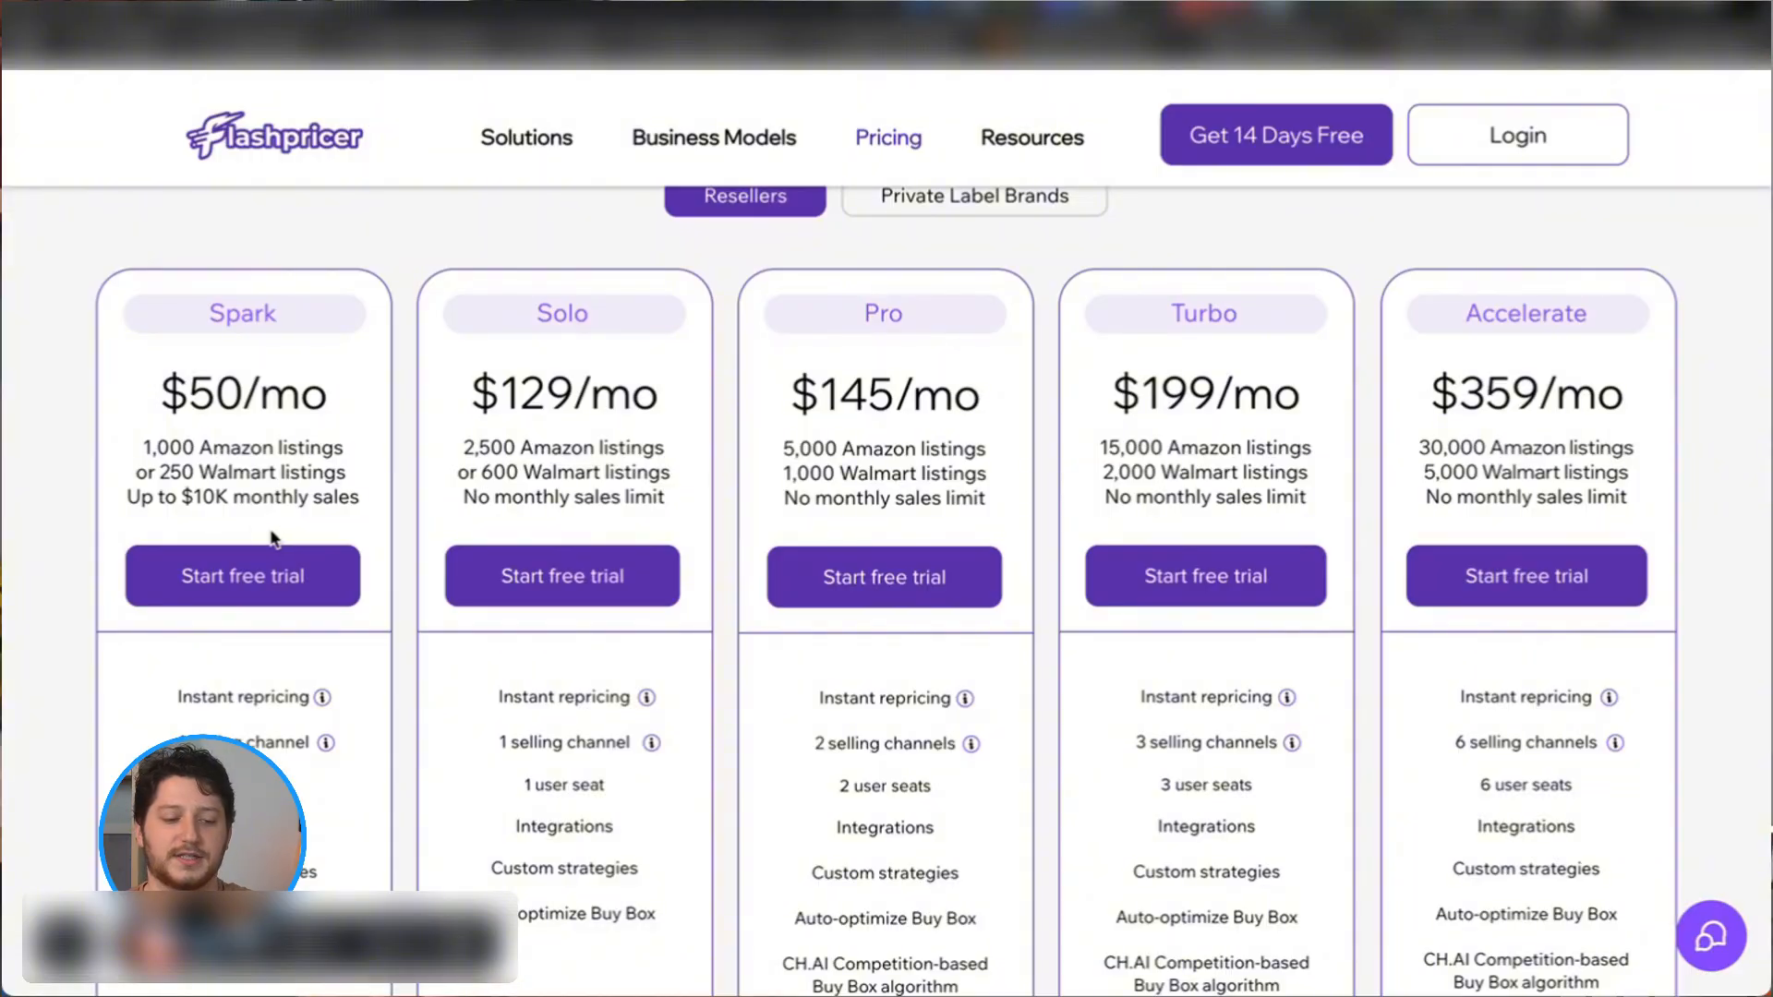